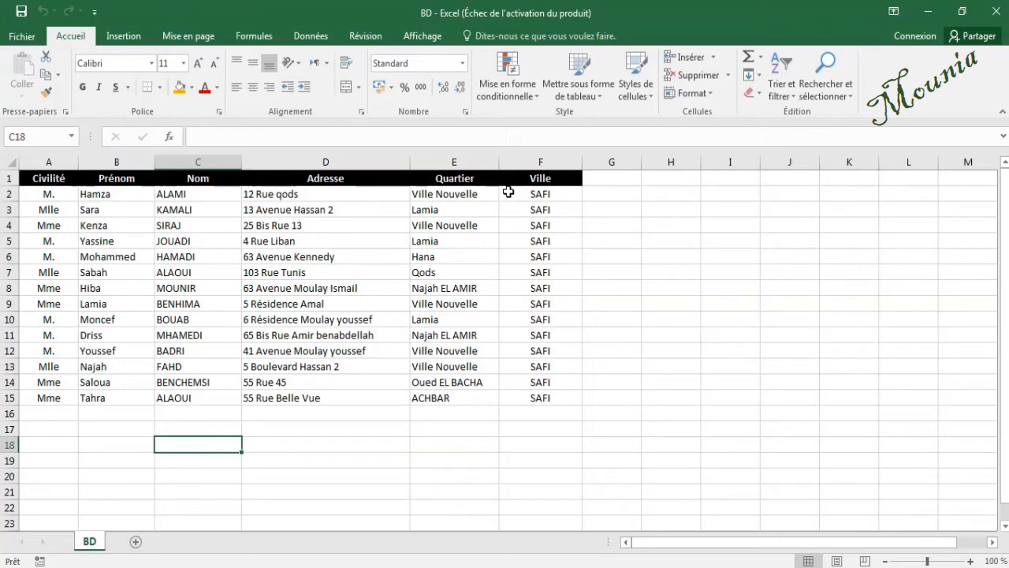
Step: Close the BD workbook and, in the Word document Lettre, start a mail merge of type Lettres
left_click(998, 11)
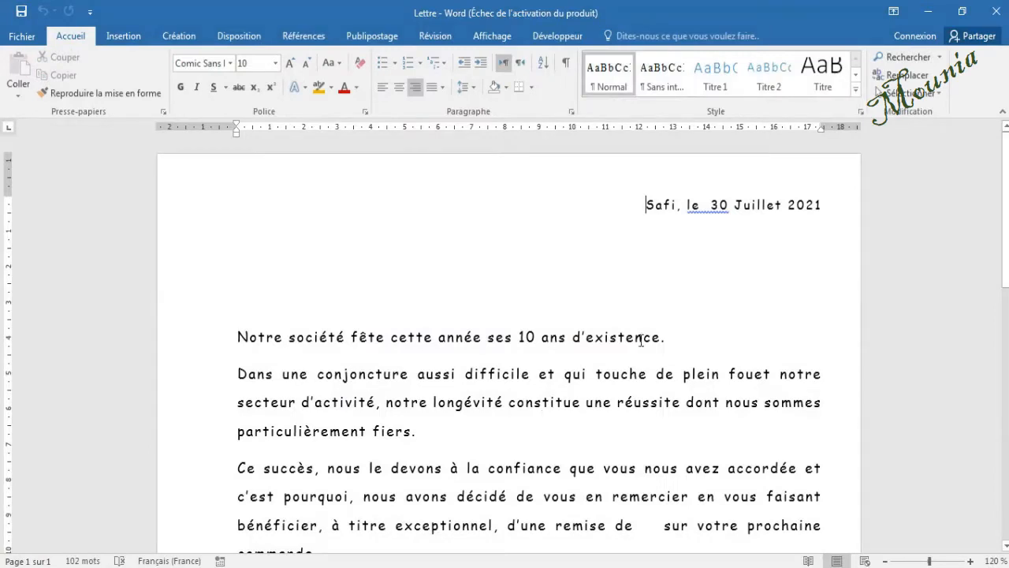
left_click(886, 561)
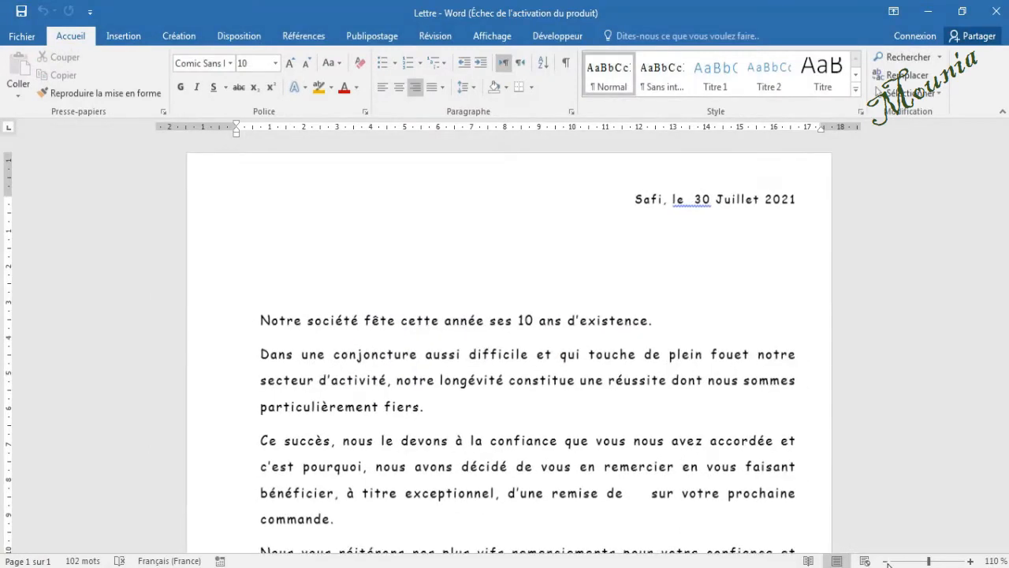
left_click(887, 561)
left_click(886, 561)
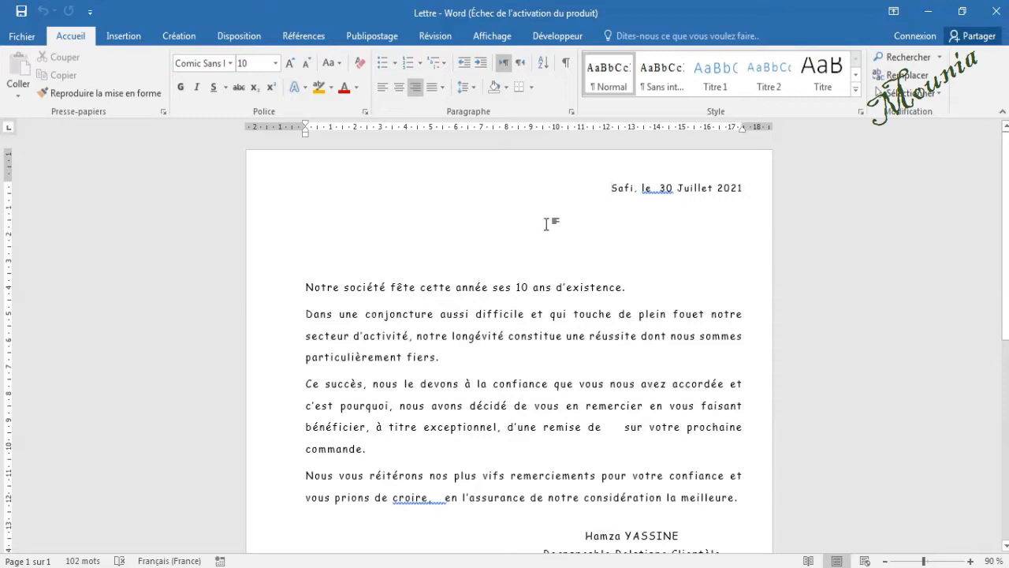
left_click(371, 37)
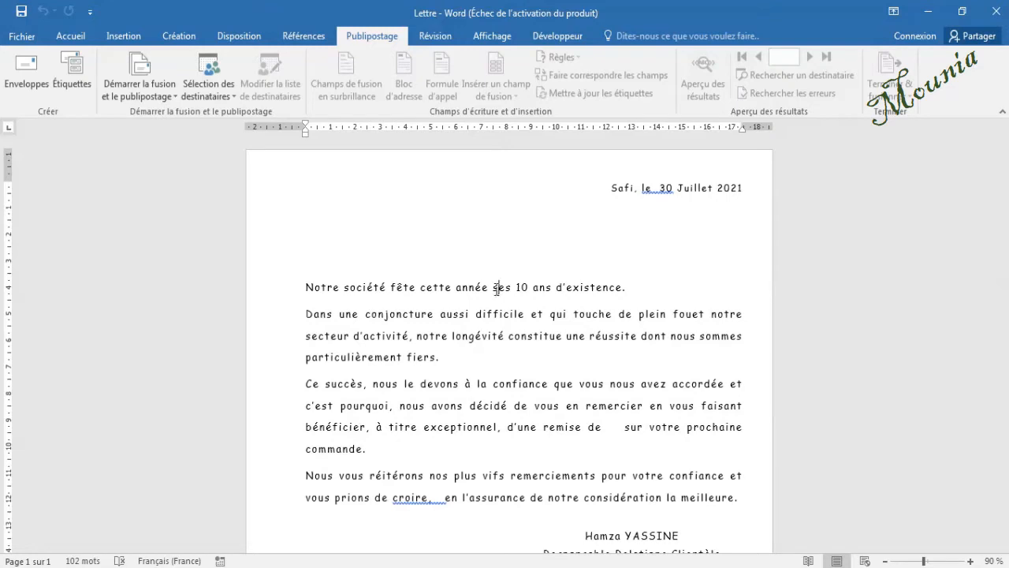
left_click(153, 92)
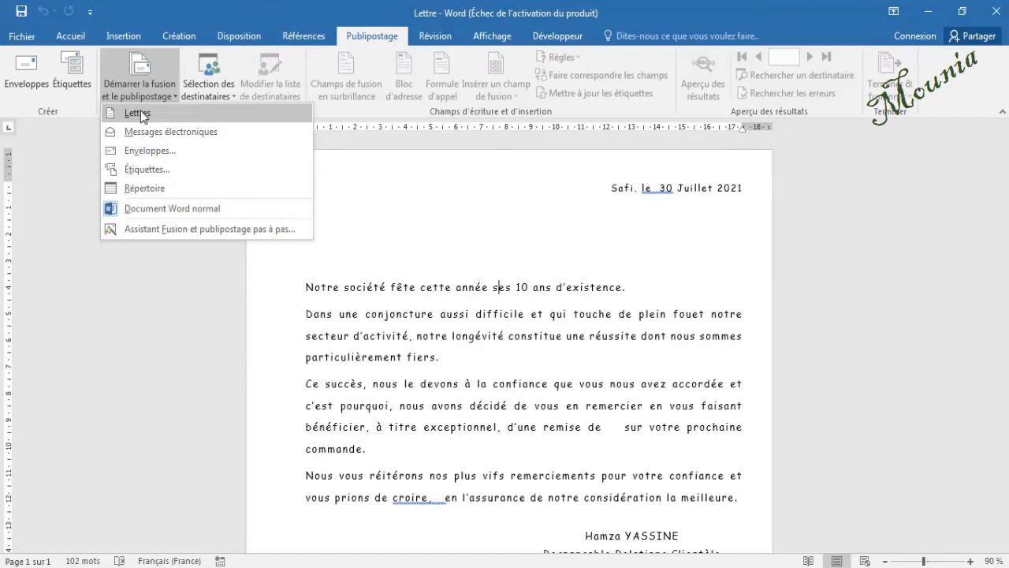
left_click(142, 115)
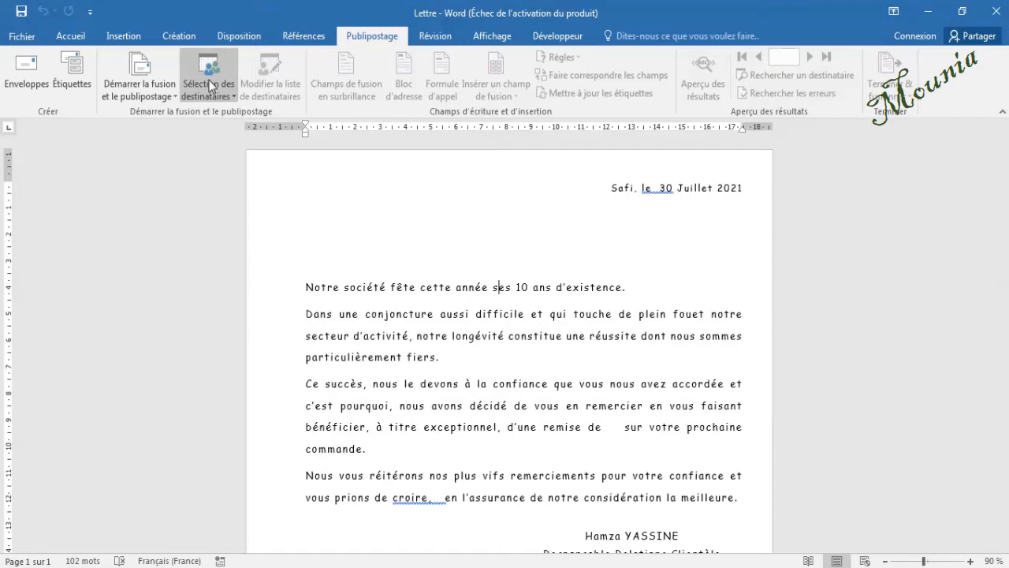
Step: Use the existing BD workbook from the desktop folder 0 as the recipient list, with its BD table and first-row column headers
left_click(209, 80)
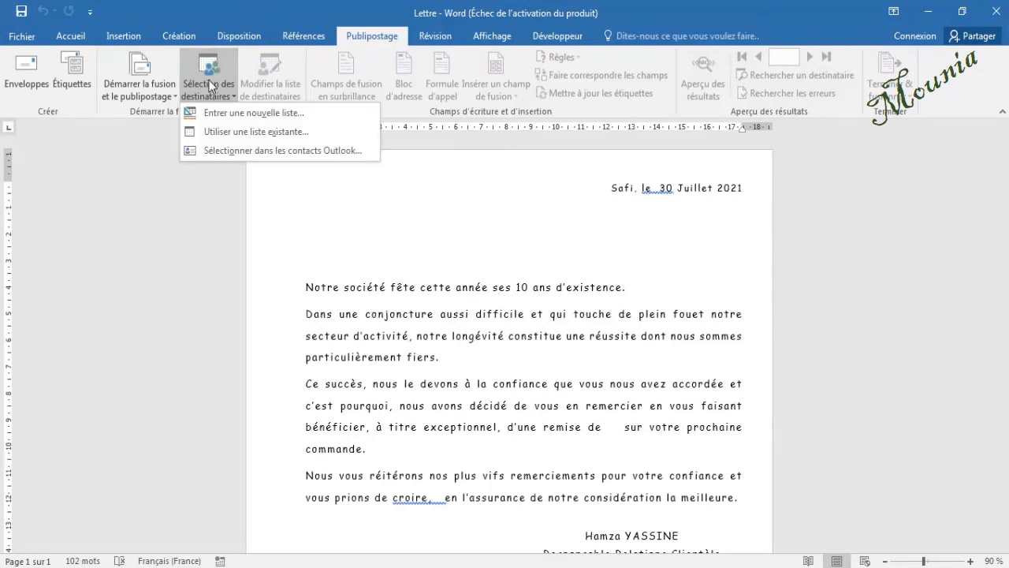
left_click(217, 134)
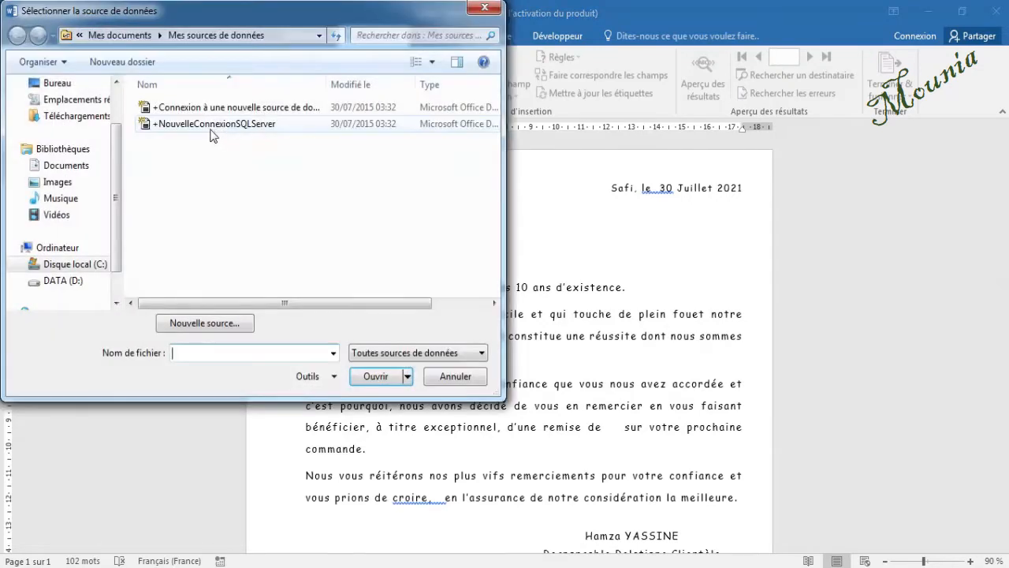
left_click(83, 85)
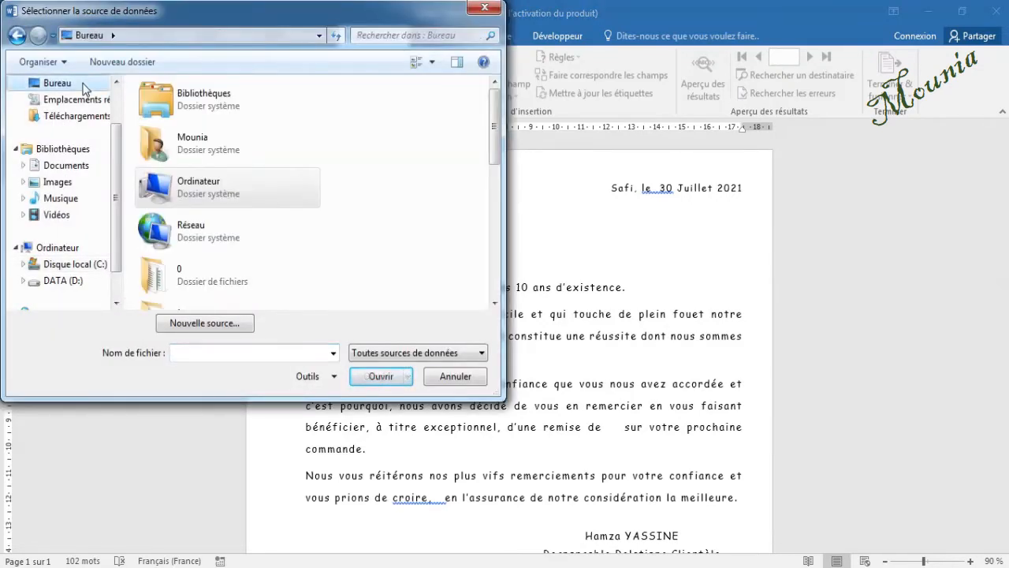
double_click(193, 270)
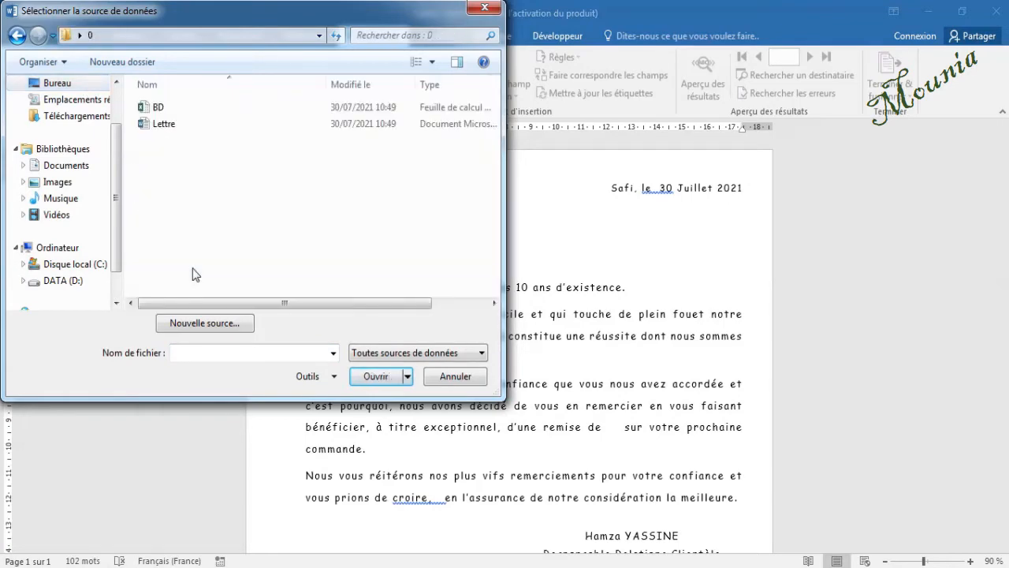
left_click(159, 110)
double_click(159, 111)
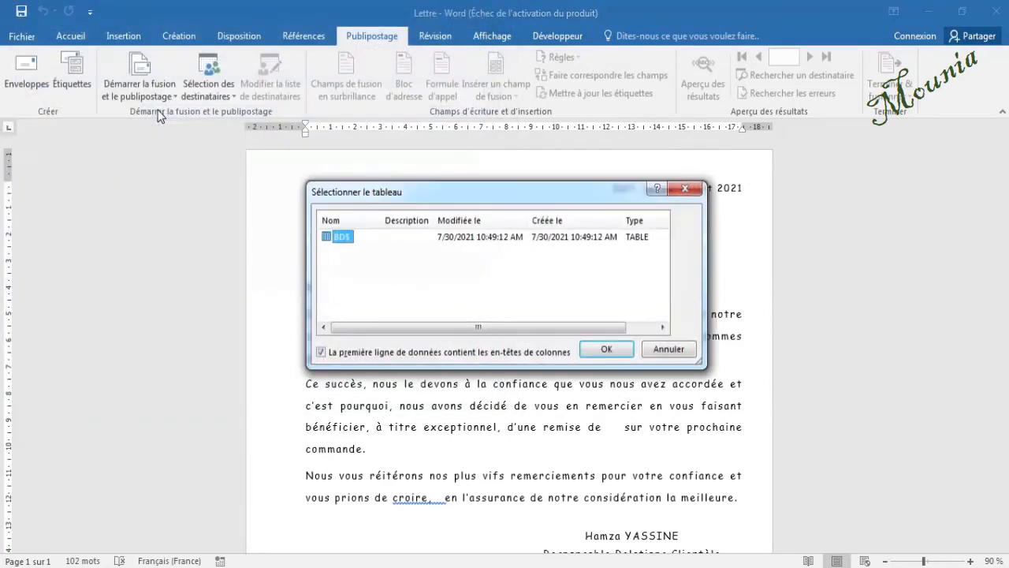
left_click(604, 351)
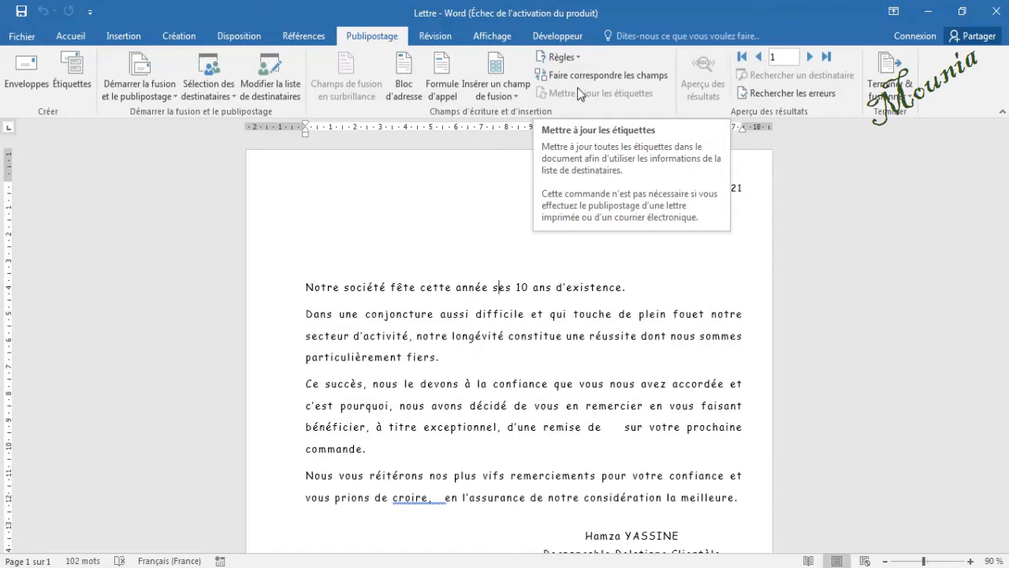
Step: Start an address block in the blank area below the date, matching Adresse 2 to Quartier and Titre to Civilité
left_click(505, 92)
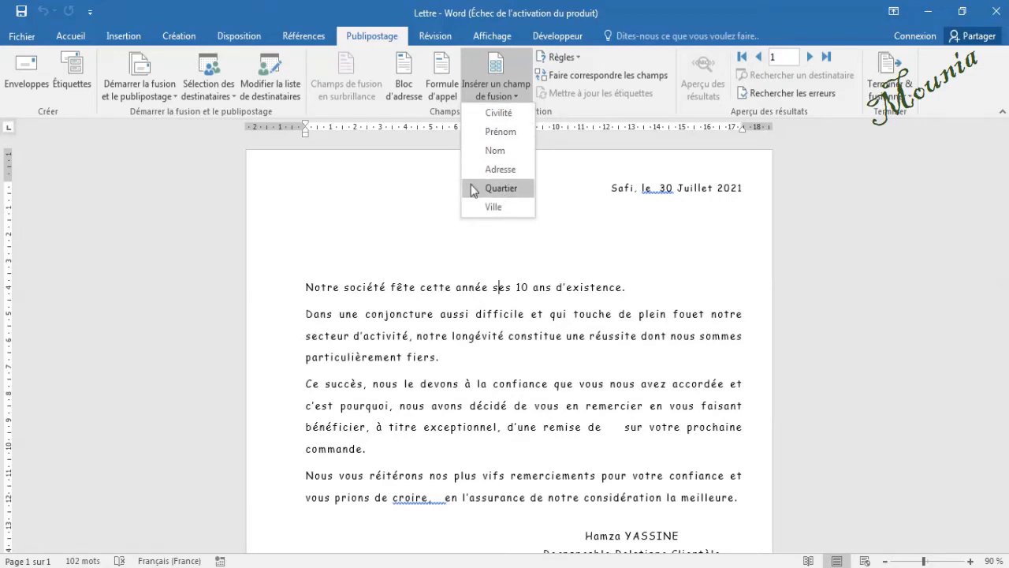
left_click(444, 186)
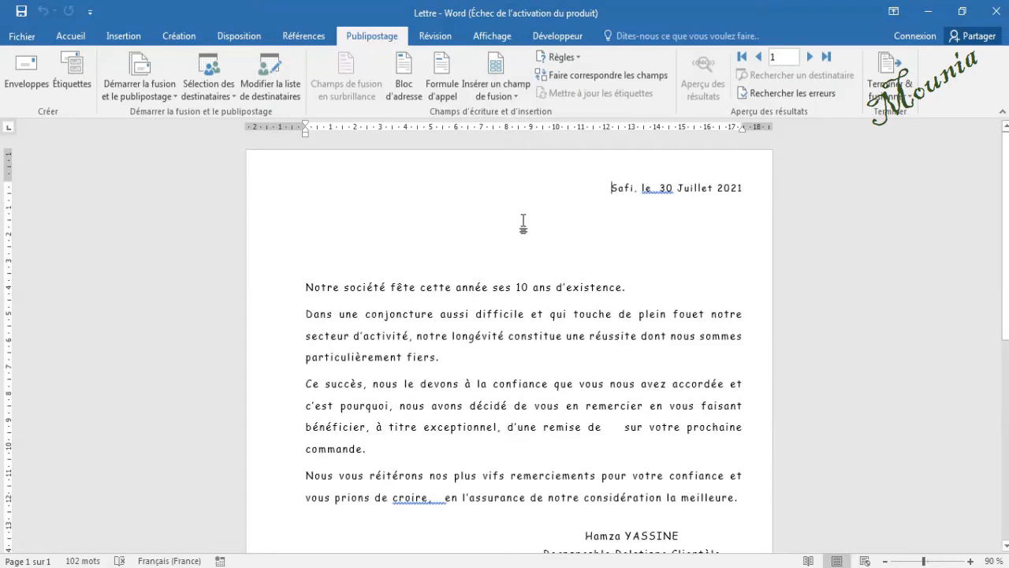
left_click(563, 232)
left_click(403, 104)
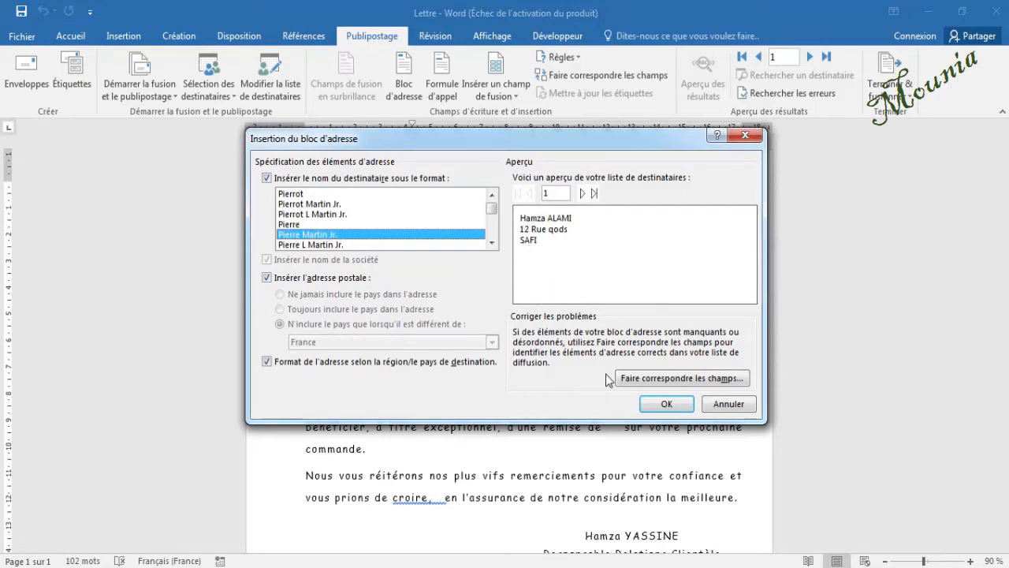
left_click(690, 385)
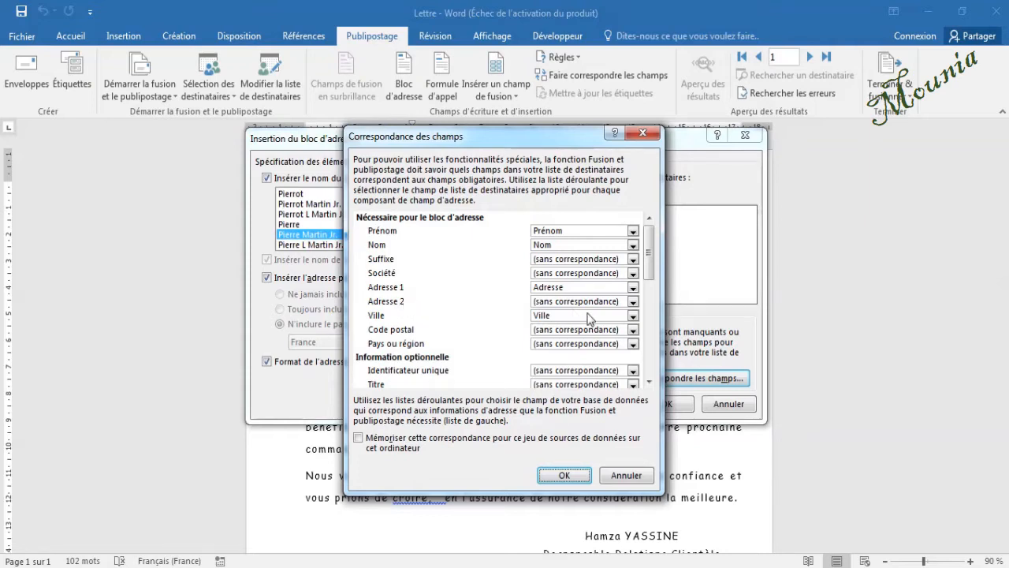
left_click(634, 303)
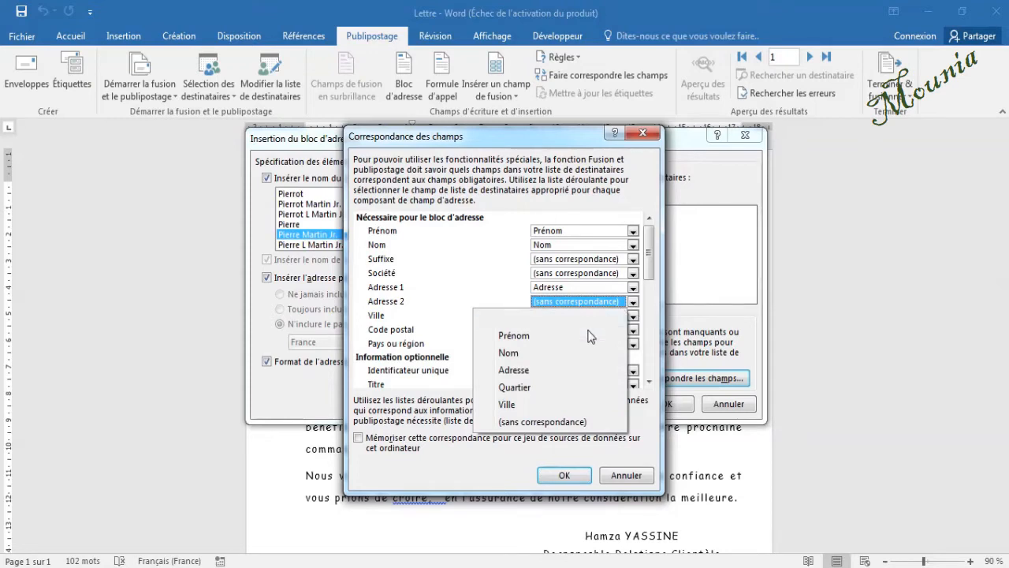
left_click(514, 388)
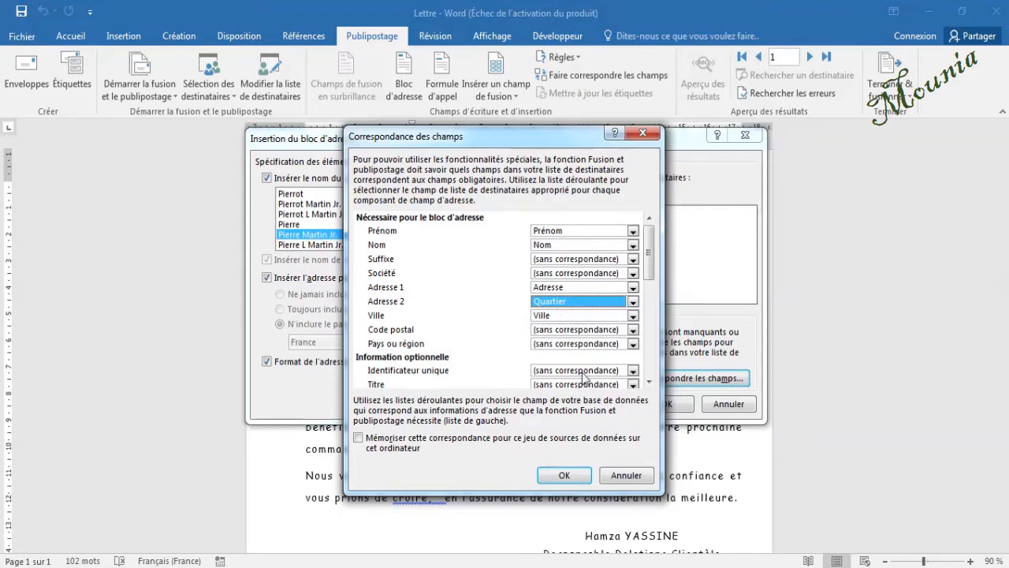
left_click(631, 384)
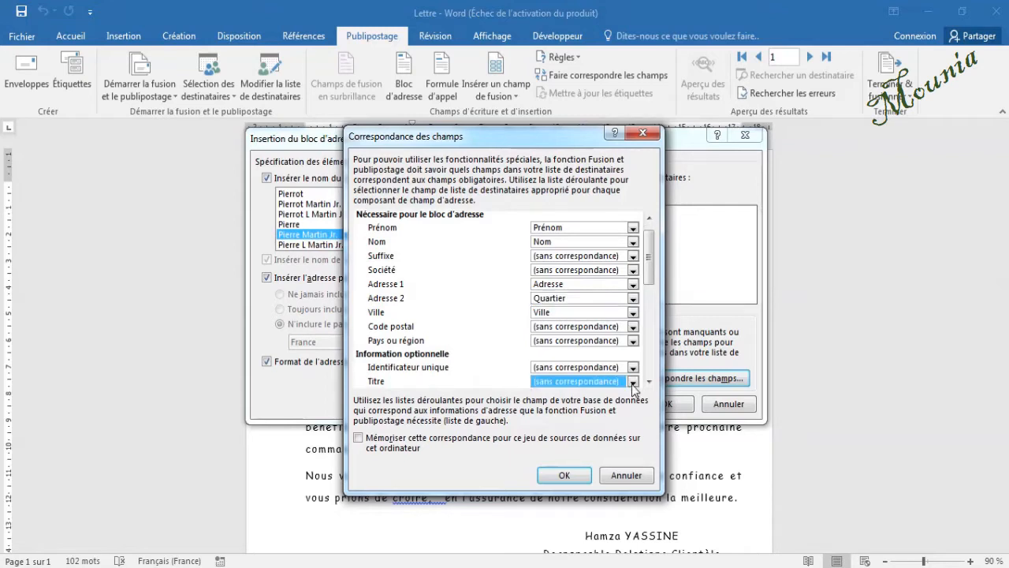
left_click(632, 372)
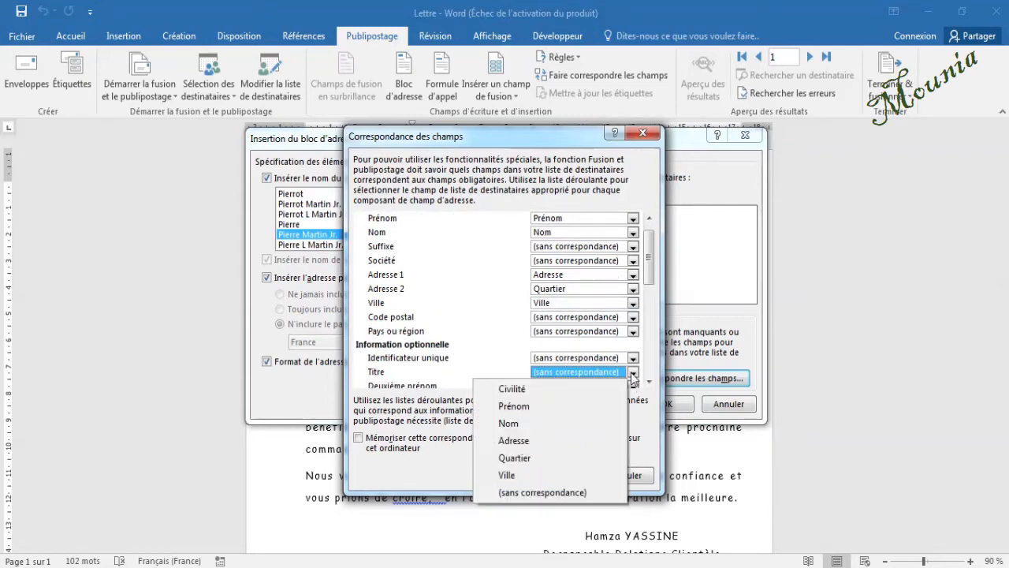
left_click(522, 391)
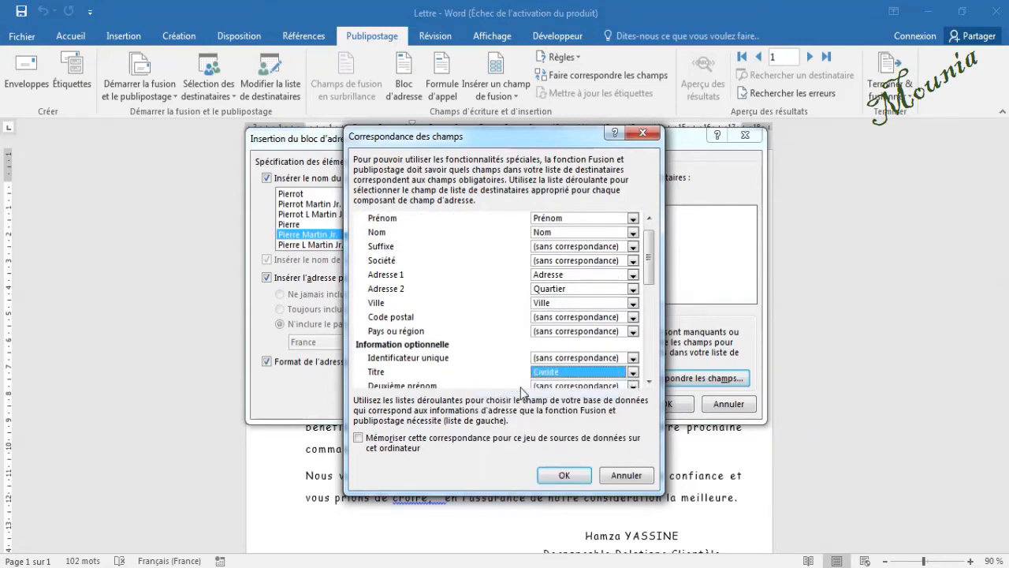
left_click(564, 475)
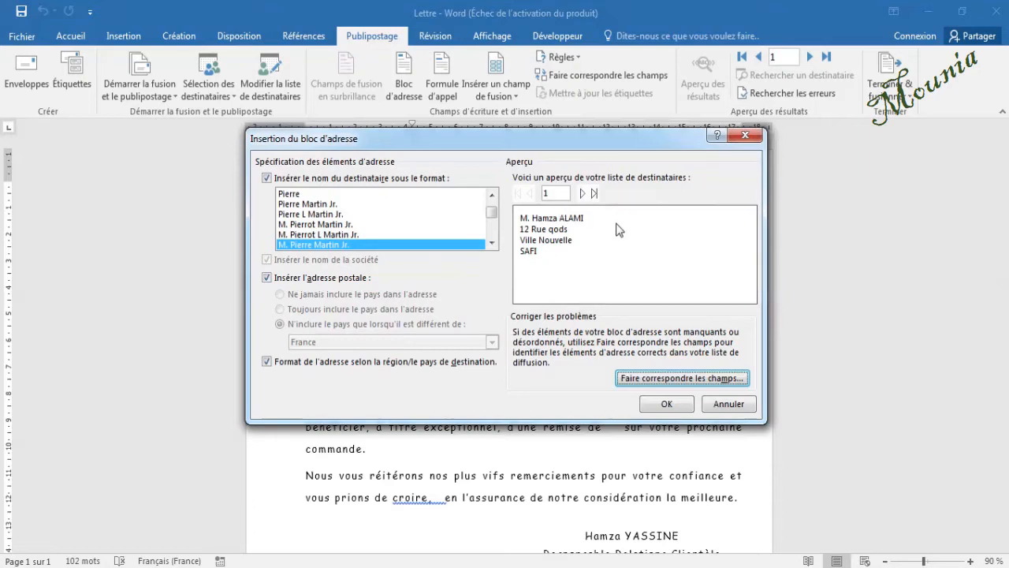
Step: Preview the address block for the first three recipients and insert it into the letter
left_click(582, 194)
left_click(581, 194)
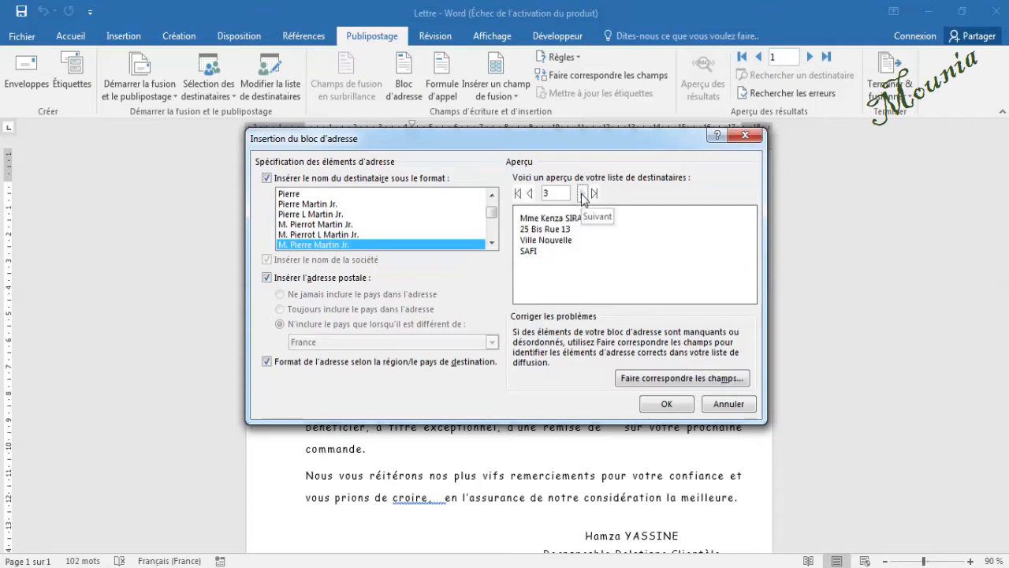
left_click(531, 194)
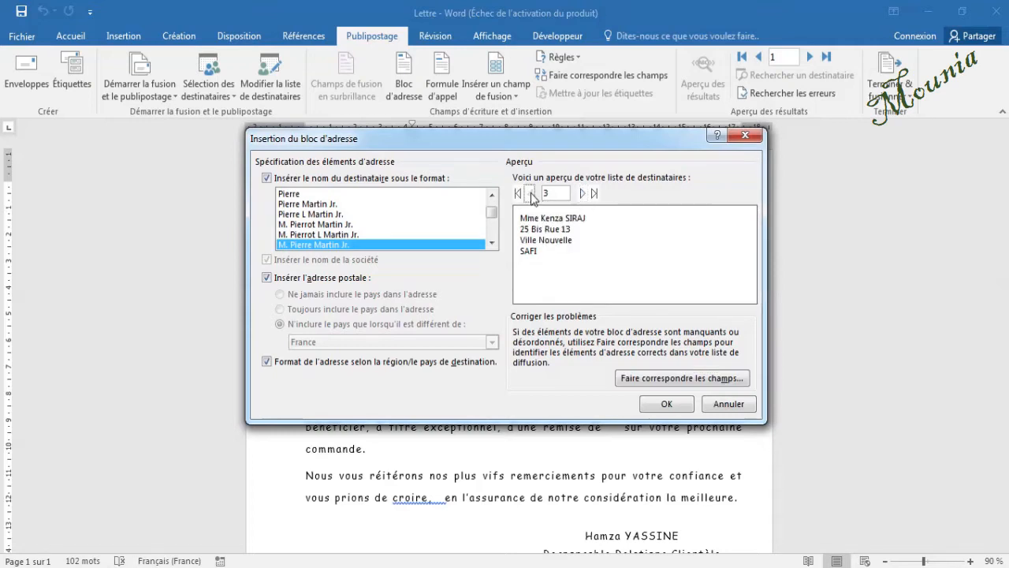
left_click(532, 194)
left_click(531, 194)
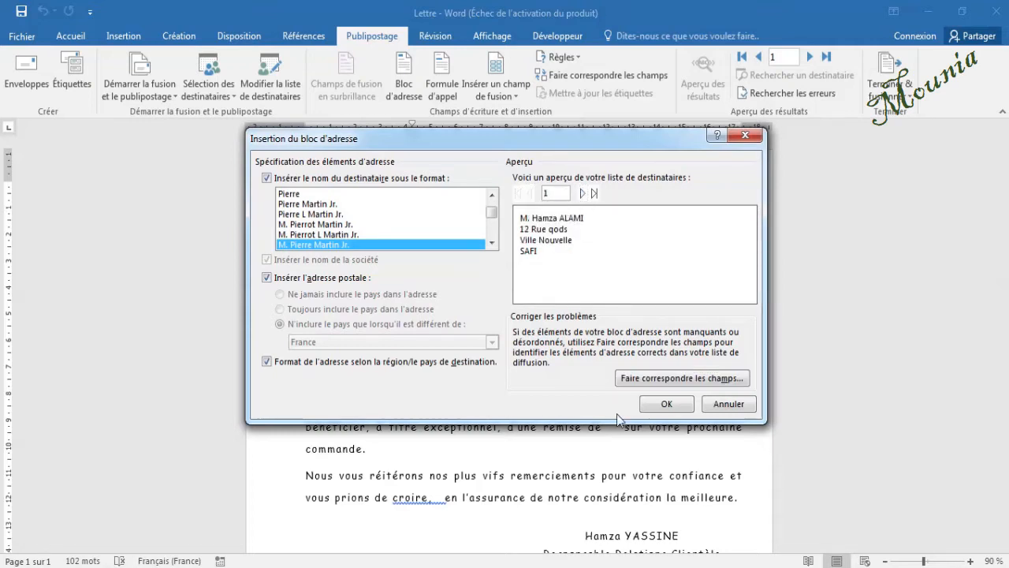
left_click(667, 404)
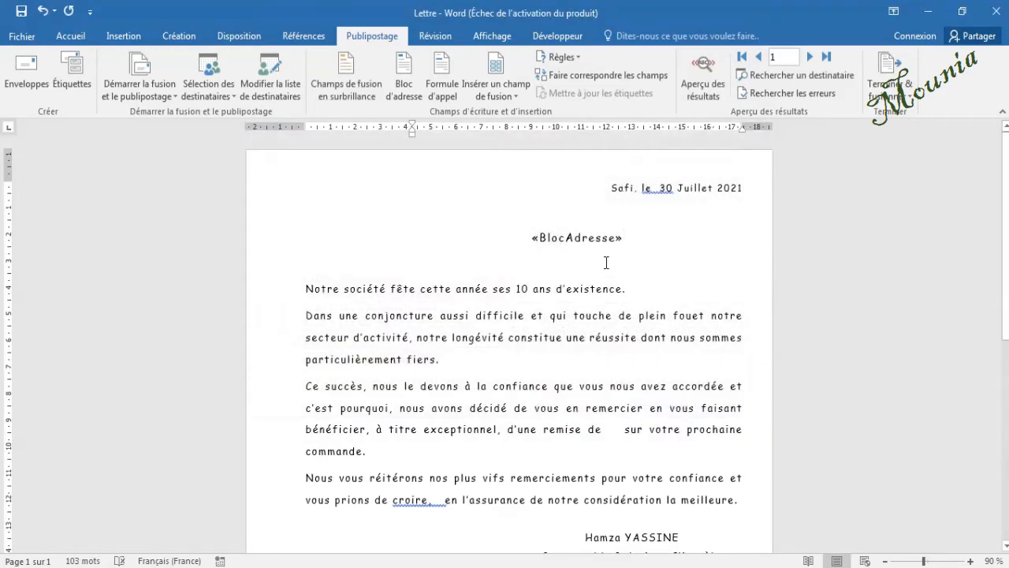
Step: Insert a greeting line above the first paragraph, using "Cher", the name format "Pierre Martin Jr." and a comma
left_click(317, 266)
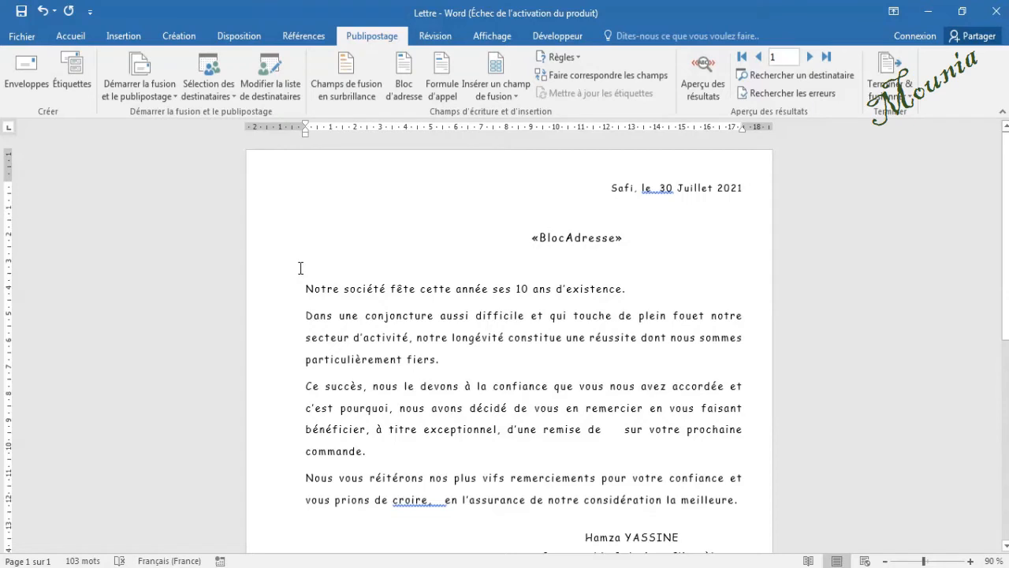
left_click(446, 99)
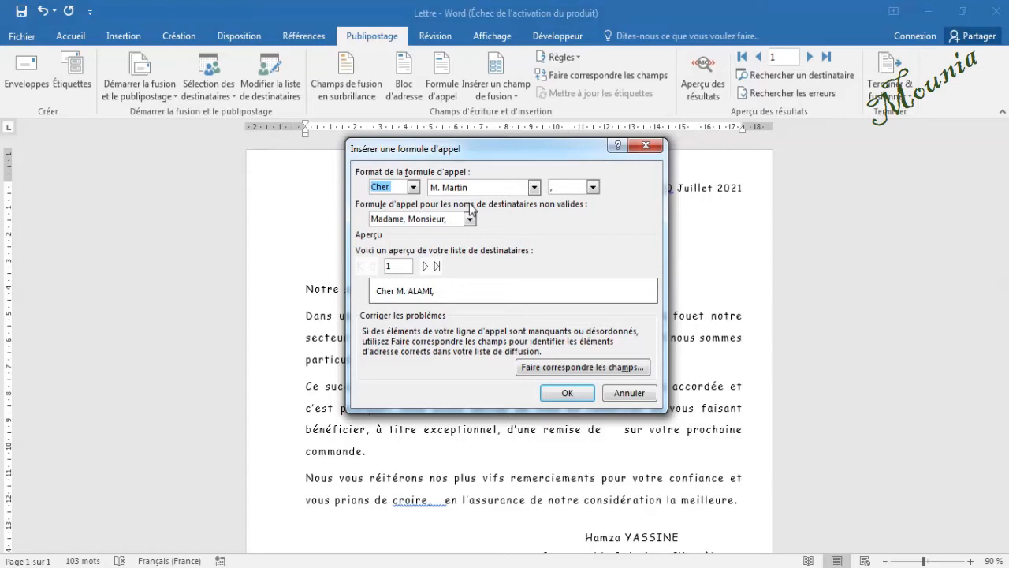
left_click(533, 187)
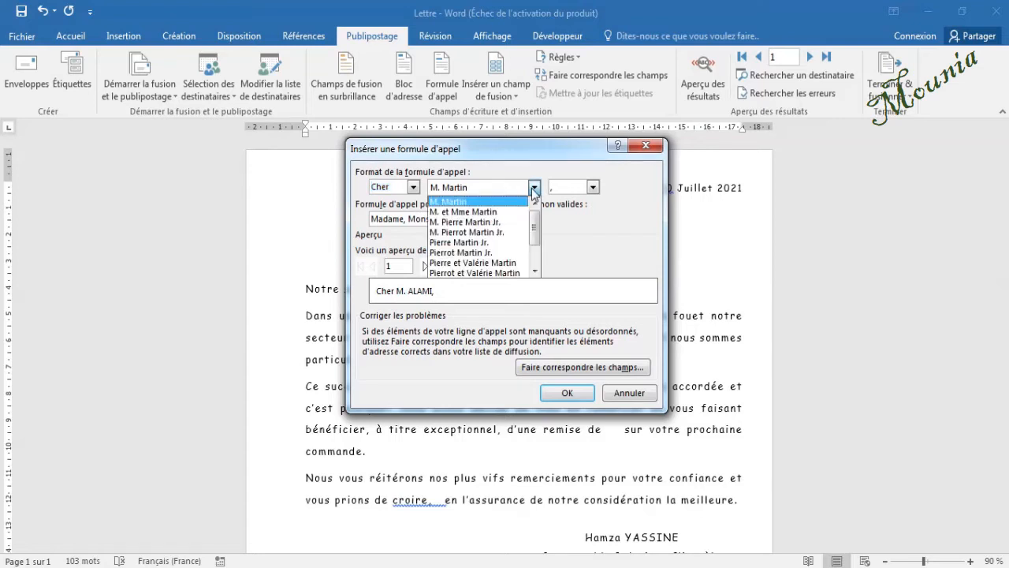
left_click(514, 223)
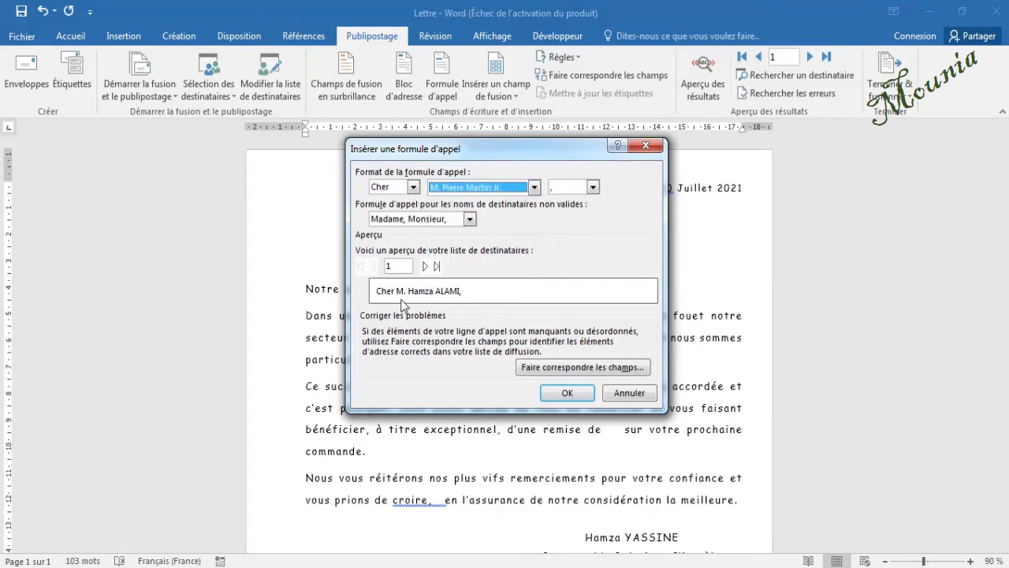
left_click(535, 189)
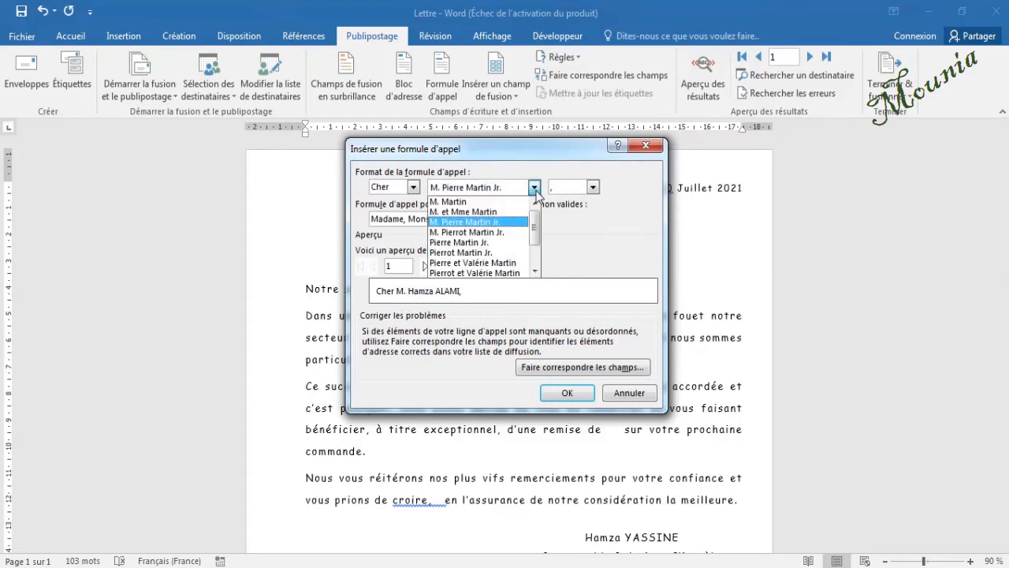
left_click(510, 243)
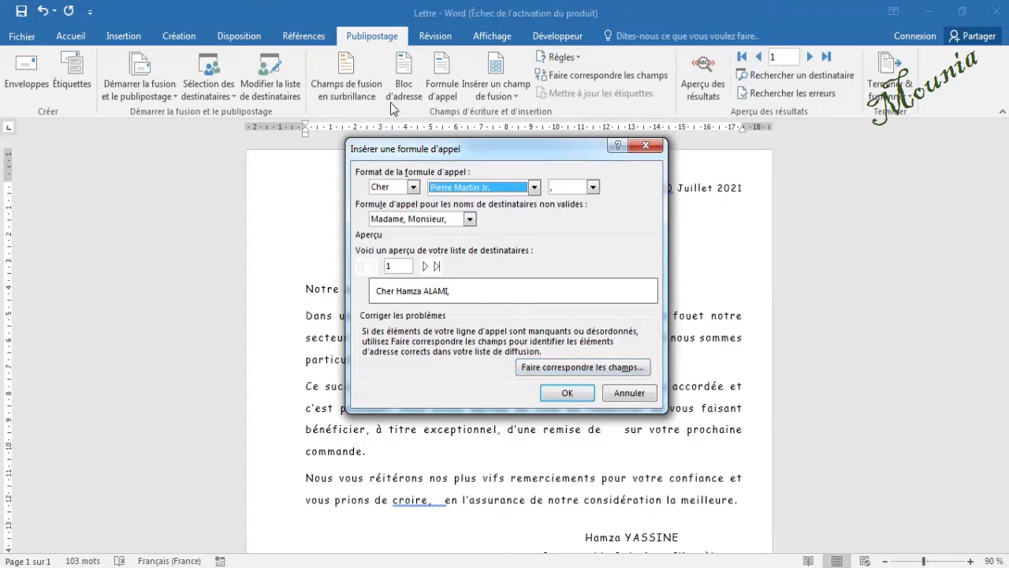
left_click(567, 393)
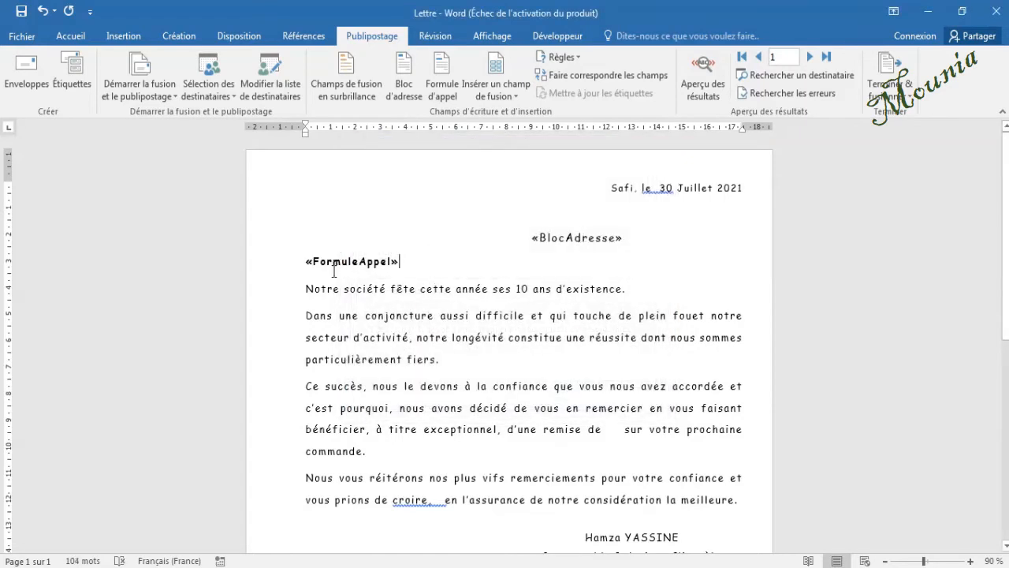
Step: Insert an If...Then...Else rule after "croire," that gives "cher Monsieur," when Civilité equals "M." and "chère Madame," otherwise
left_click(437, 499)
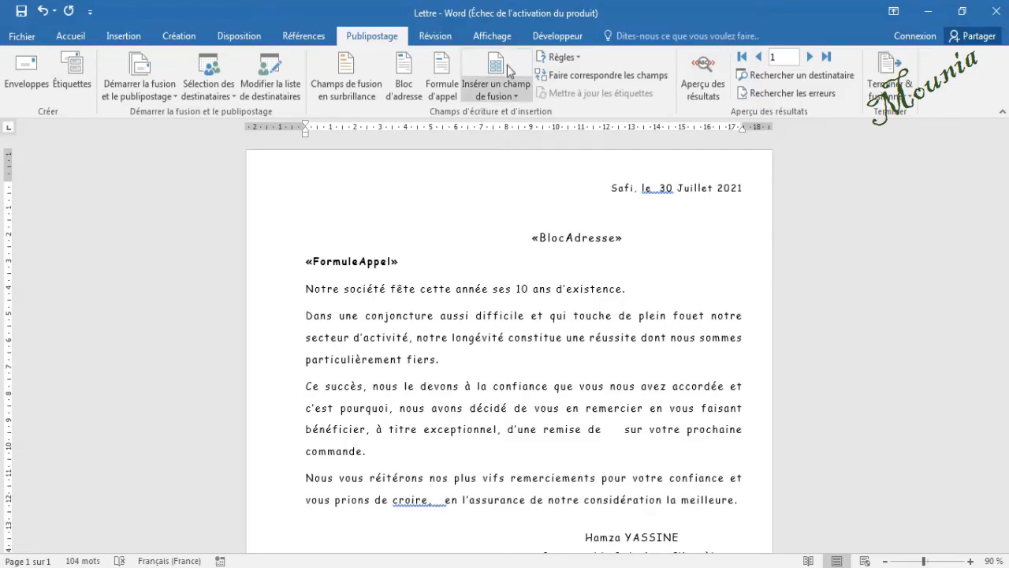
left_click(563, 61)
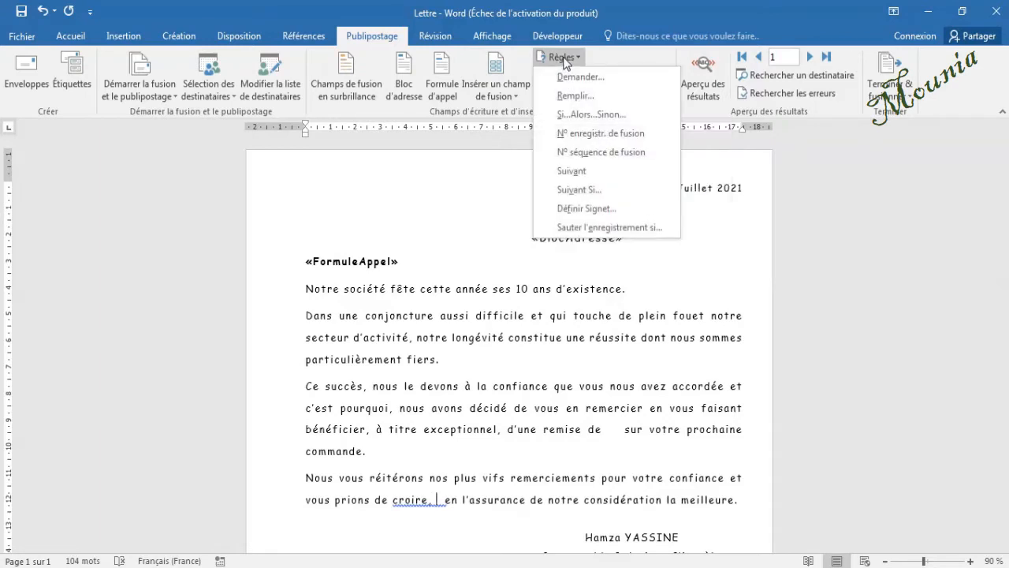
left_click(616, 115)
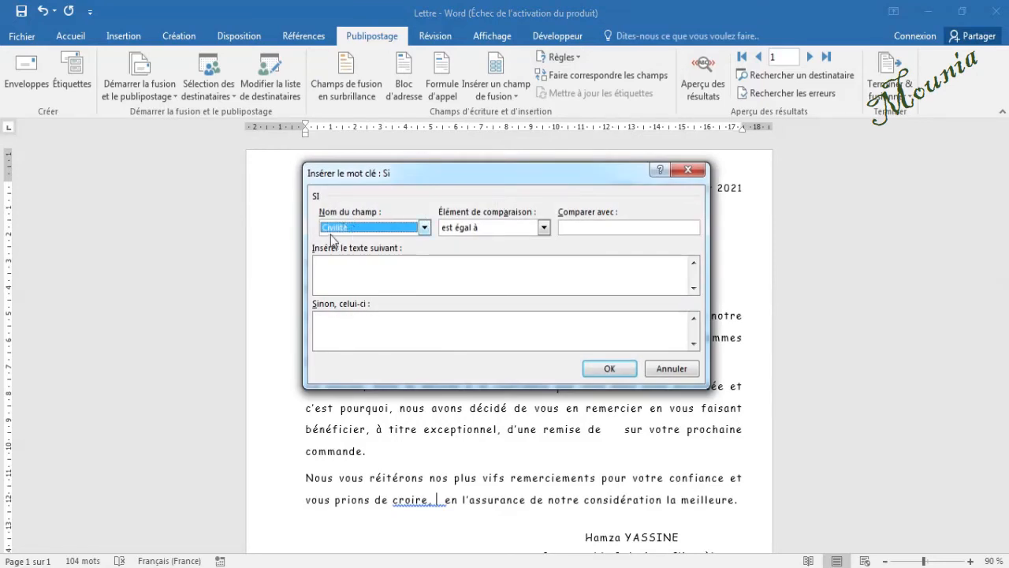
left_click(580, 227)
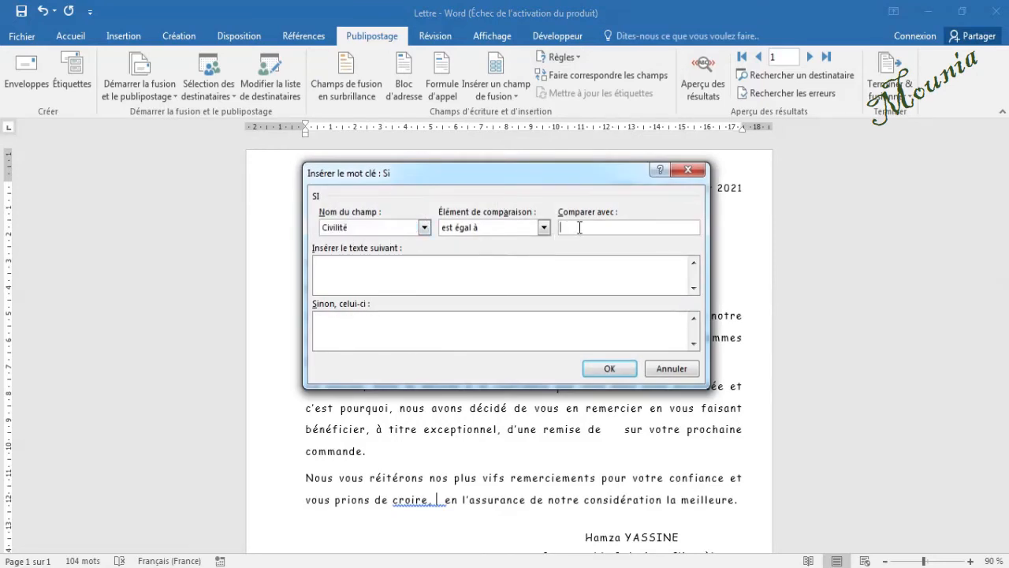
type("M")
type("c")
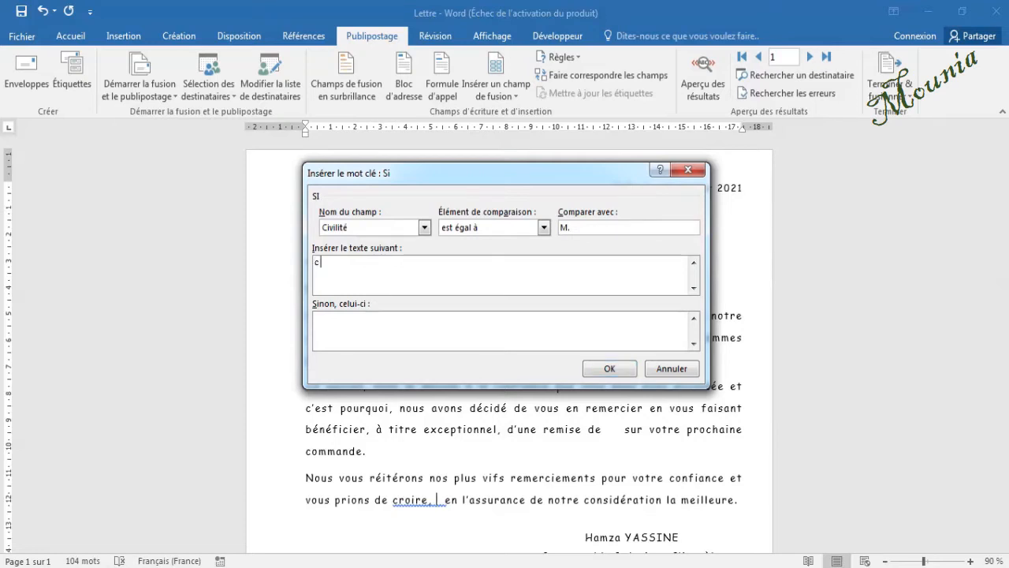
type("her Monsie")
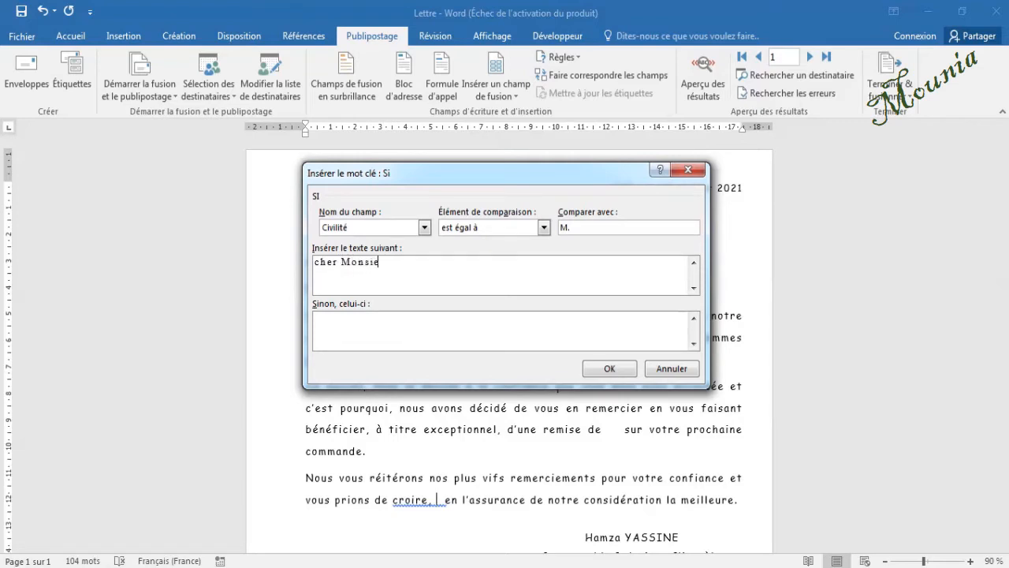
type("ur,")
type("chère ")
type("Madame")
type(",")
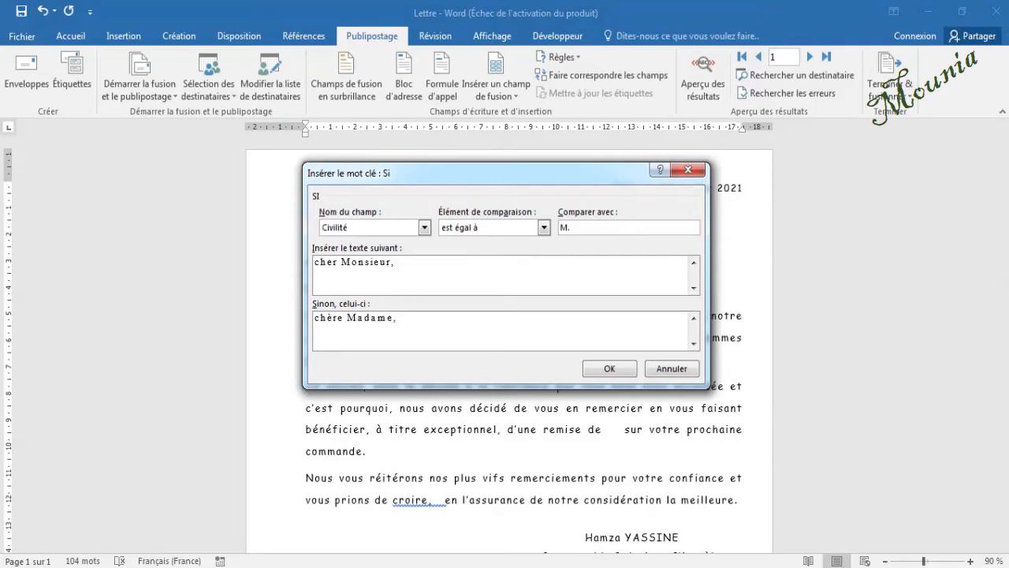
left_click(597, 369)
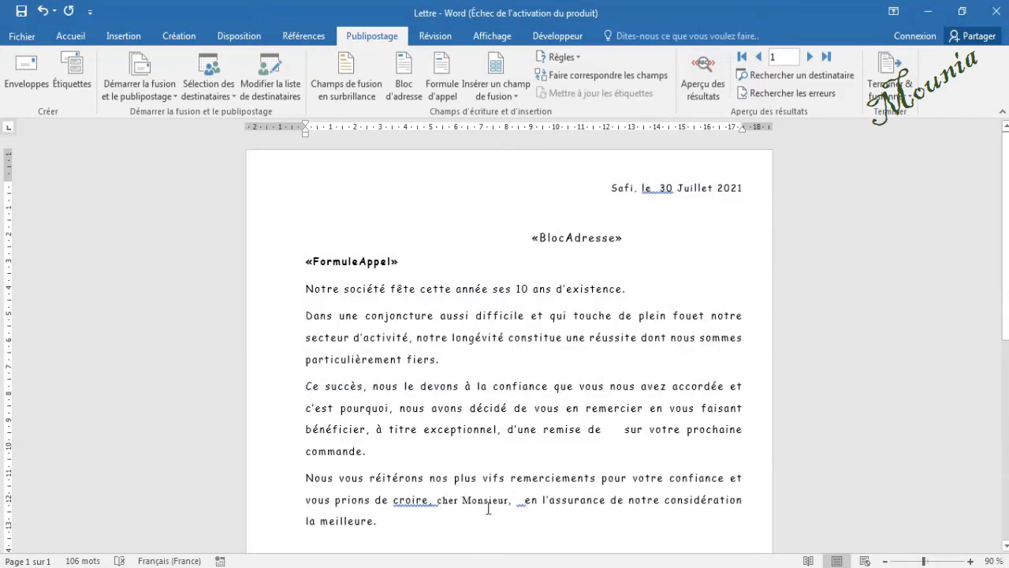
Step: Copy the formatting of "plus" in the closing paragraph onto "cher Monsieur," and save the letter
left_click_drag(455, 477, 472, 478)
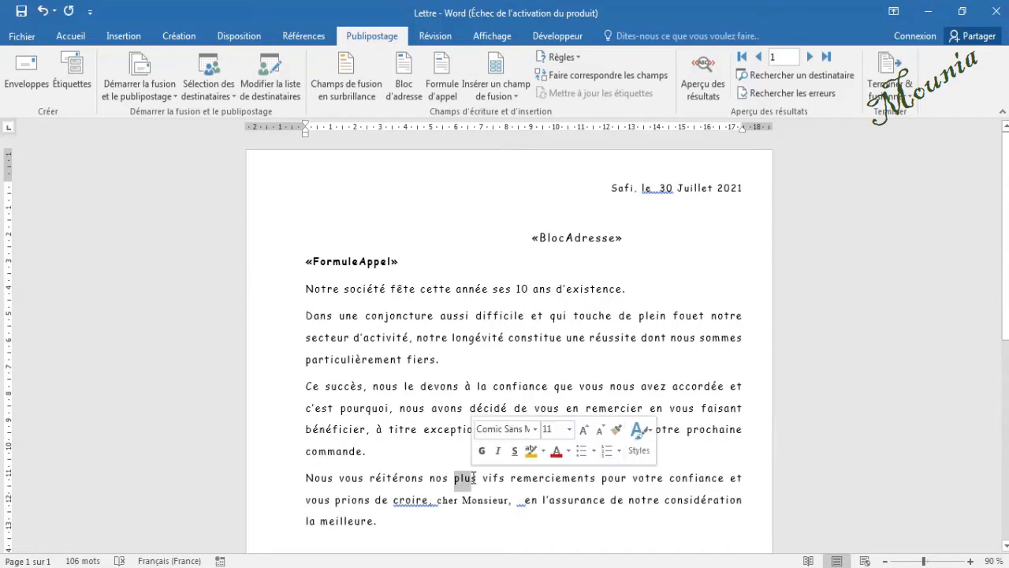
left_click(67, 37)
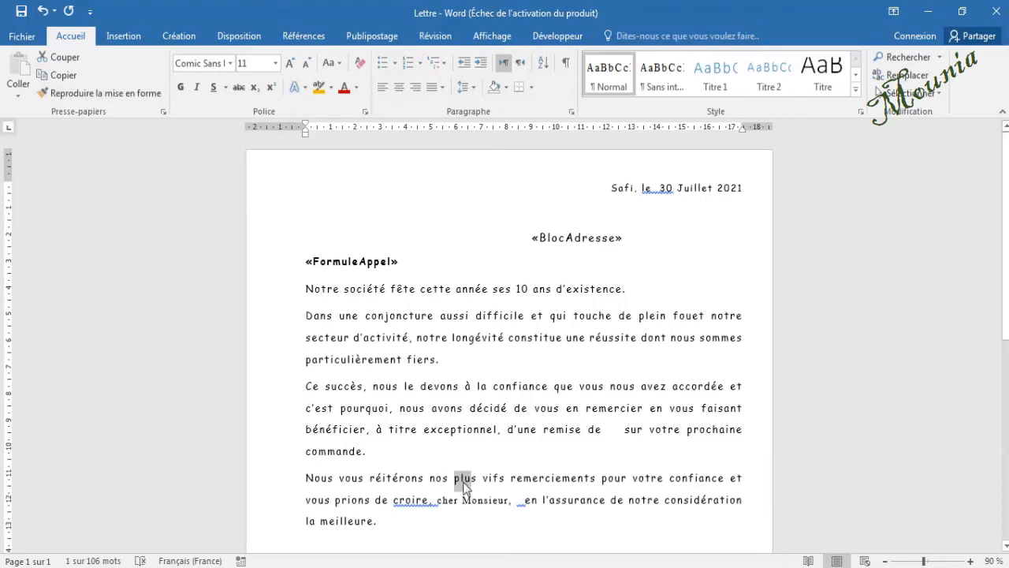
left_click(71, 95)
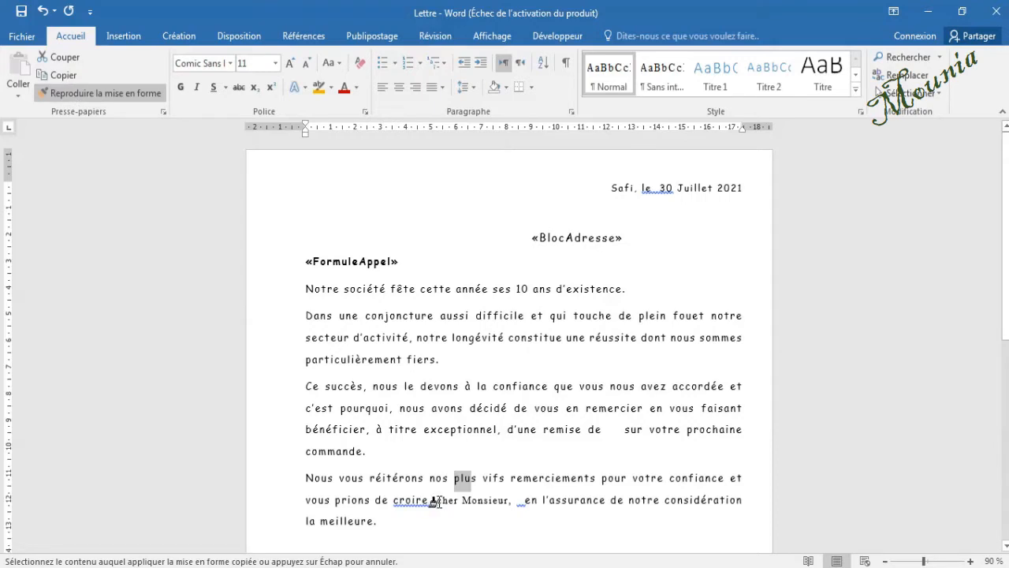
left_click_drag(434, 499, 521, 500)
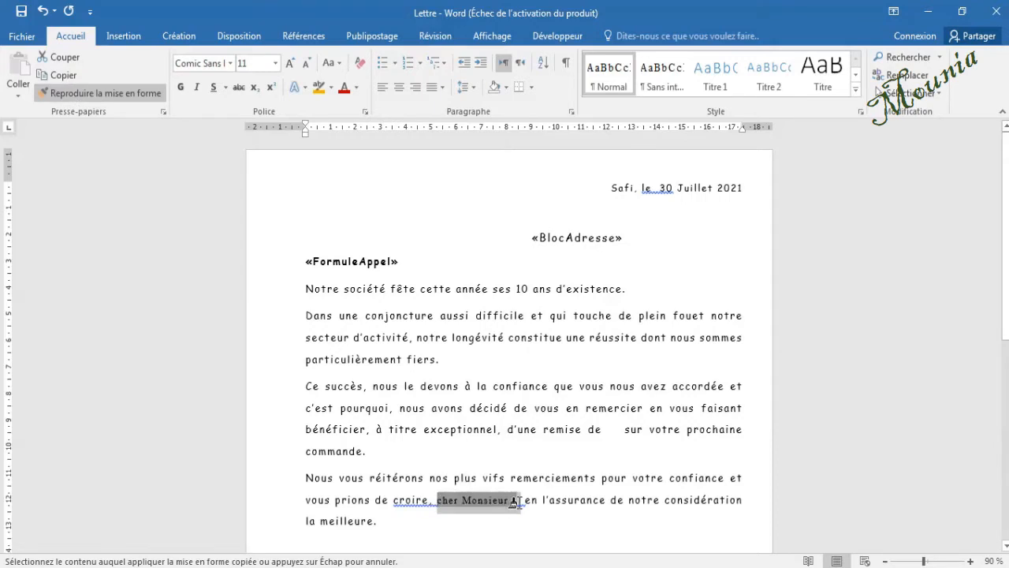
left_click(21, 12)
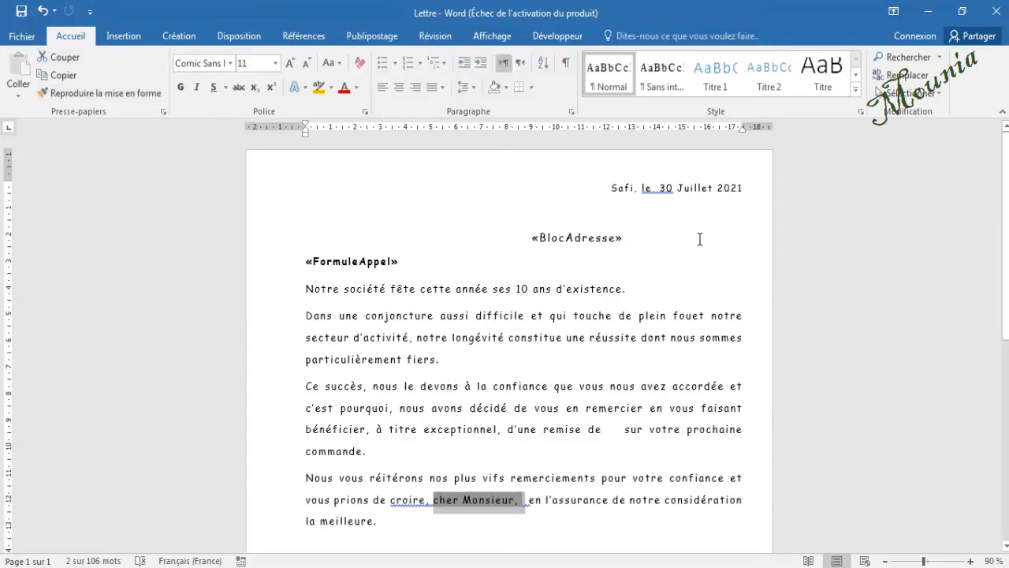
left_click(552, 406)
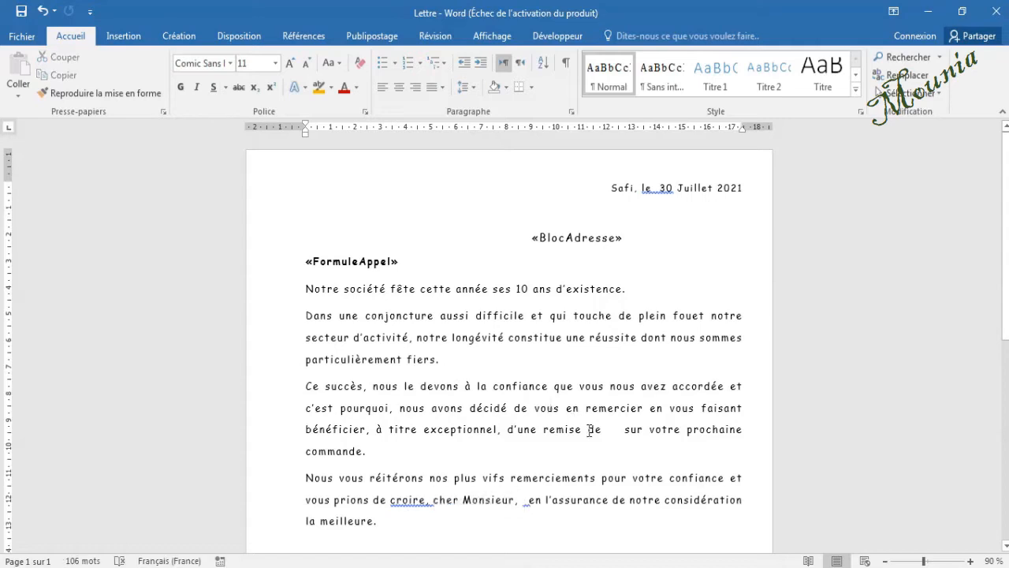
Step: Review the mail-merge document types, the recipient list sources and the merge fields available for the gap after "remise de"
left_click(614, 430)
left_click(372, 37)
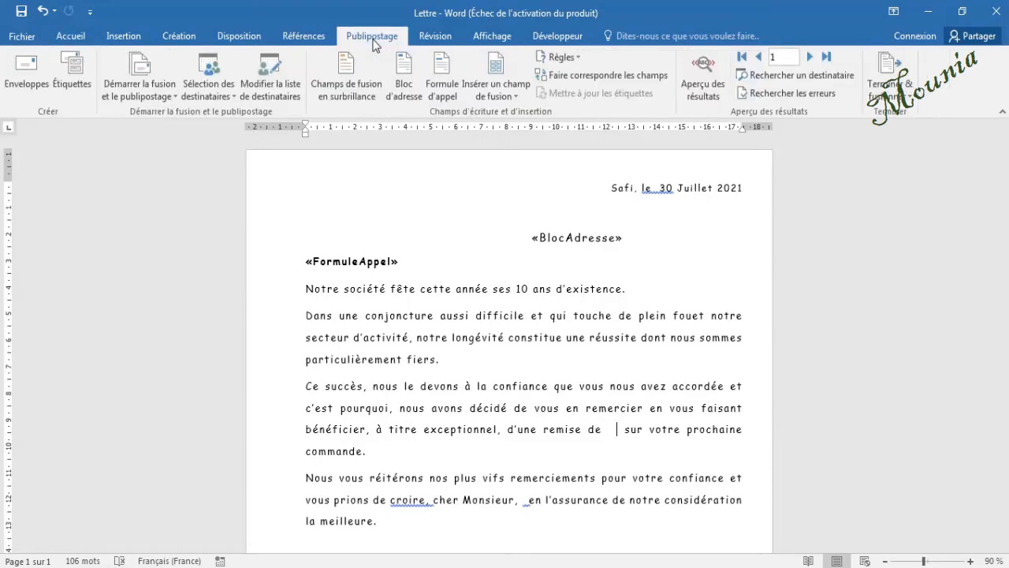
left_click(131, 68)
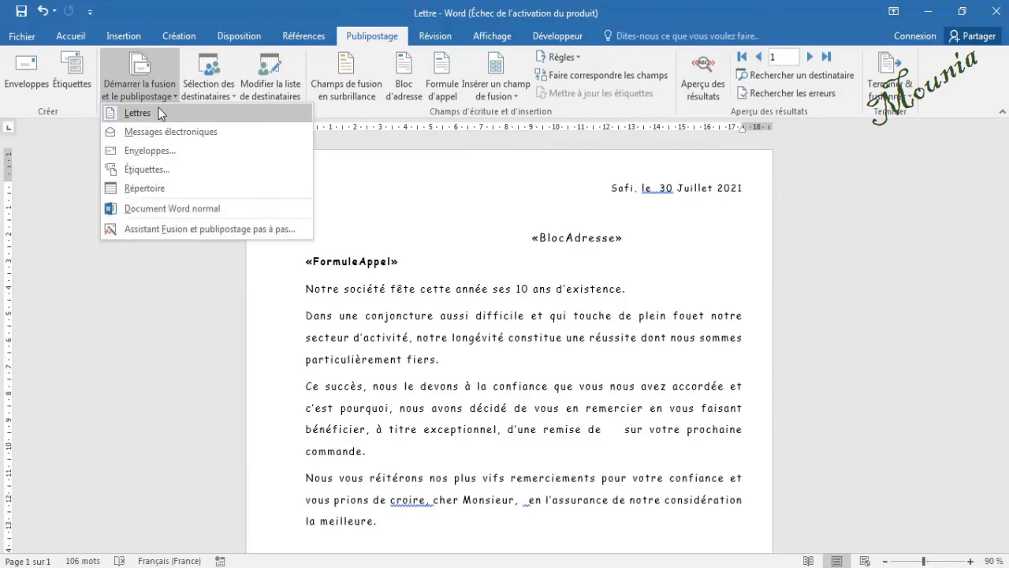
left_click(204, 88)
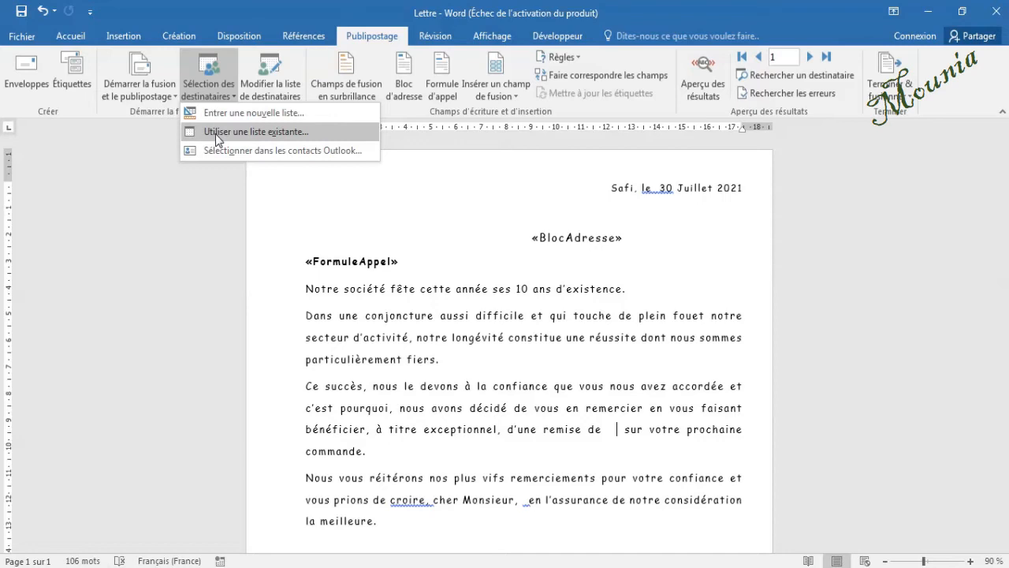
left_click(239, 203)
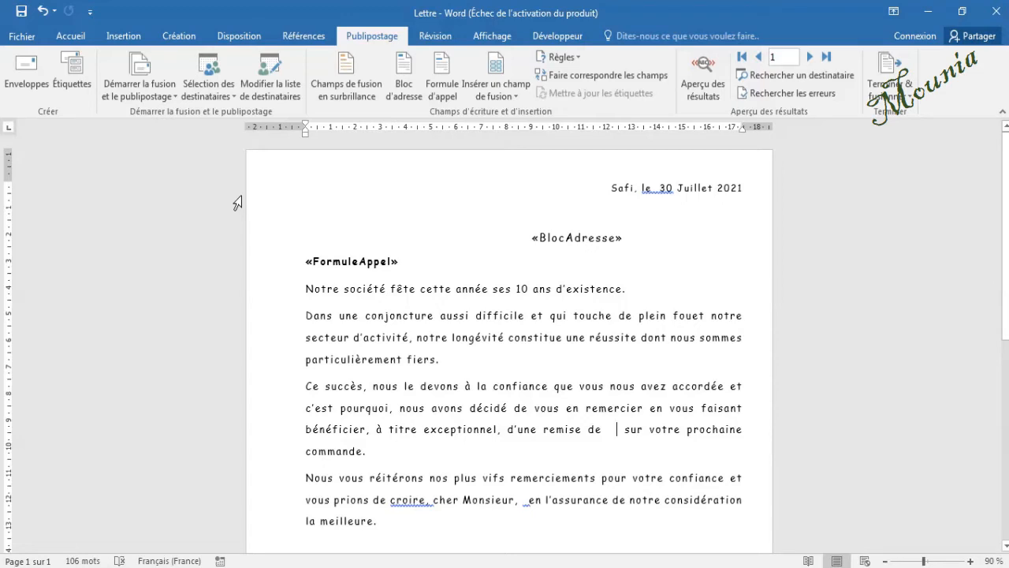
left_click(508, 97)
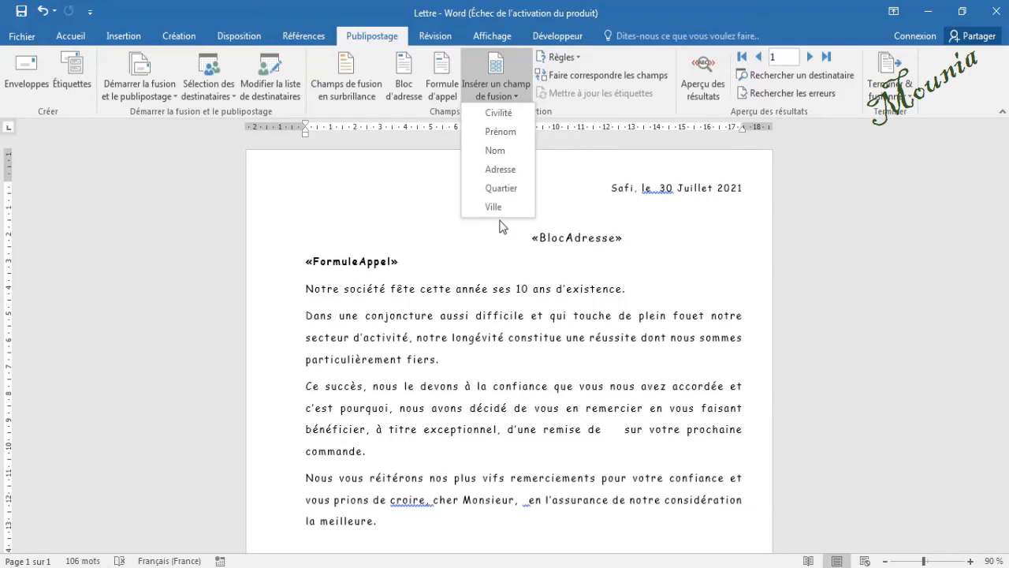
left_click(495, 64)
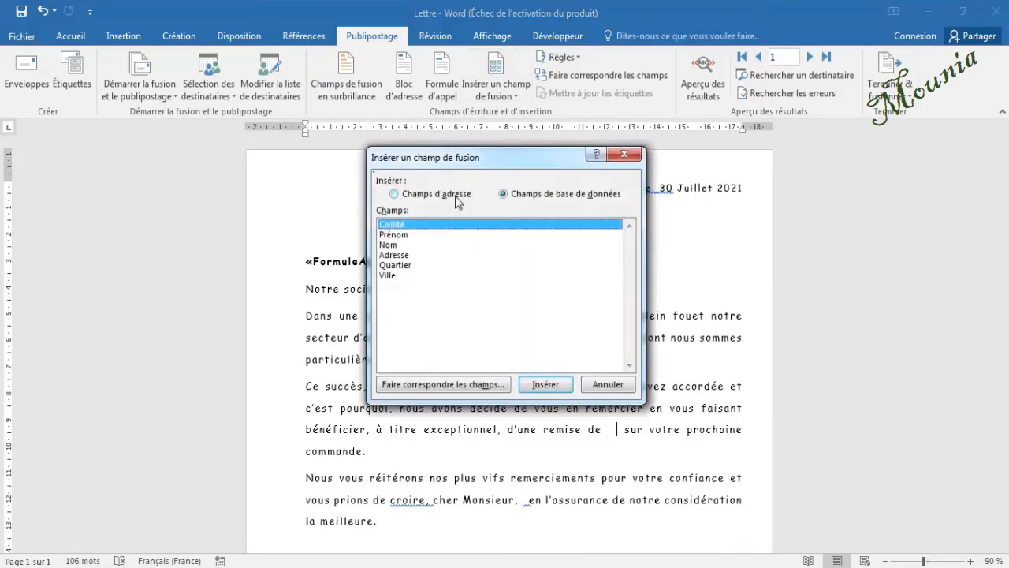
left_click(623, 154)
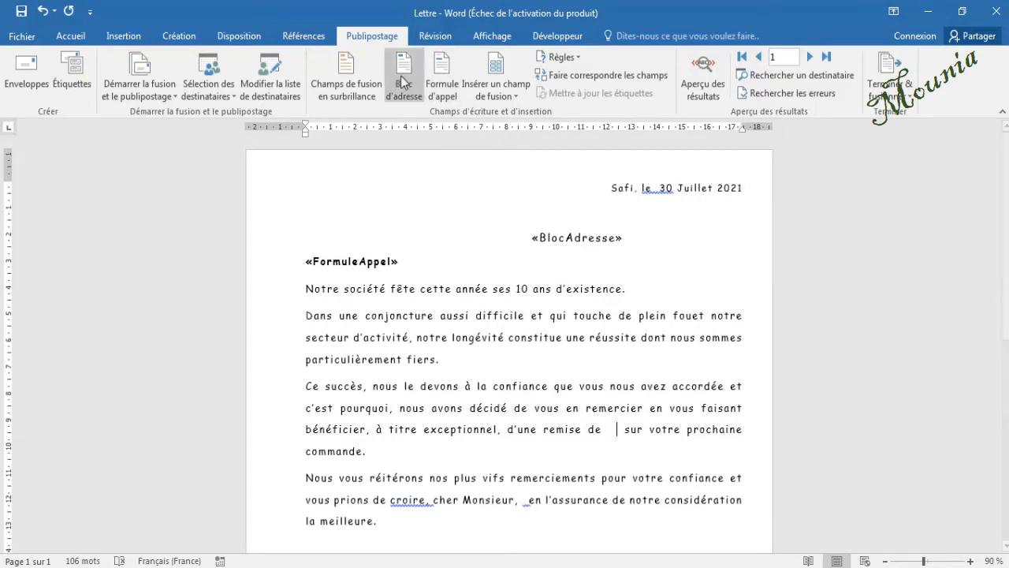
Step: Review the address block's name format and field matching without changing them
left_click(526, 235)
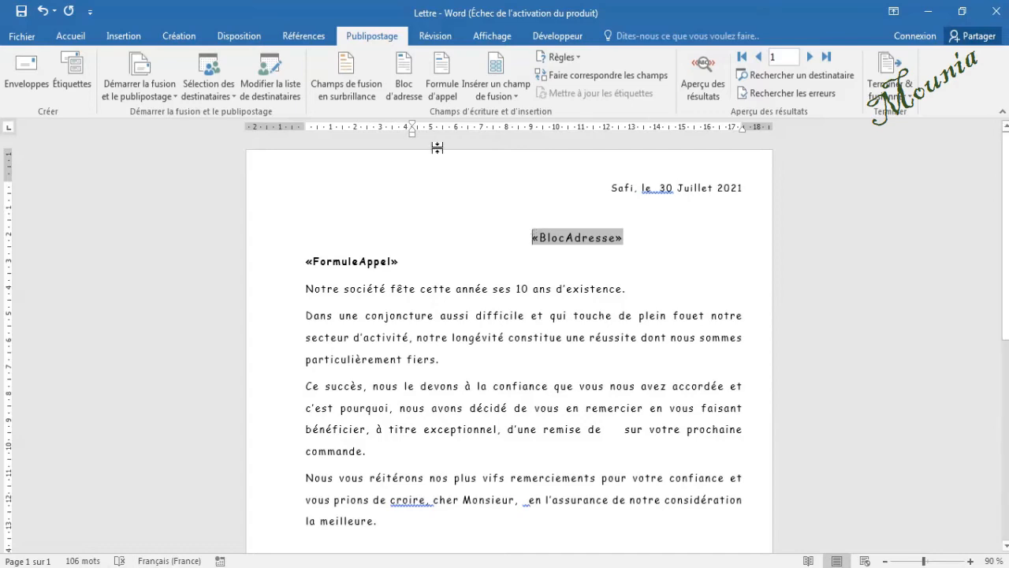
left_click(404, 75)
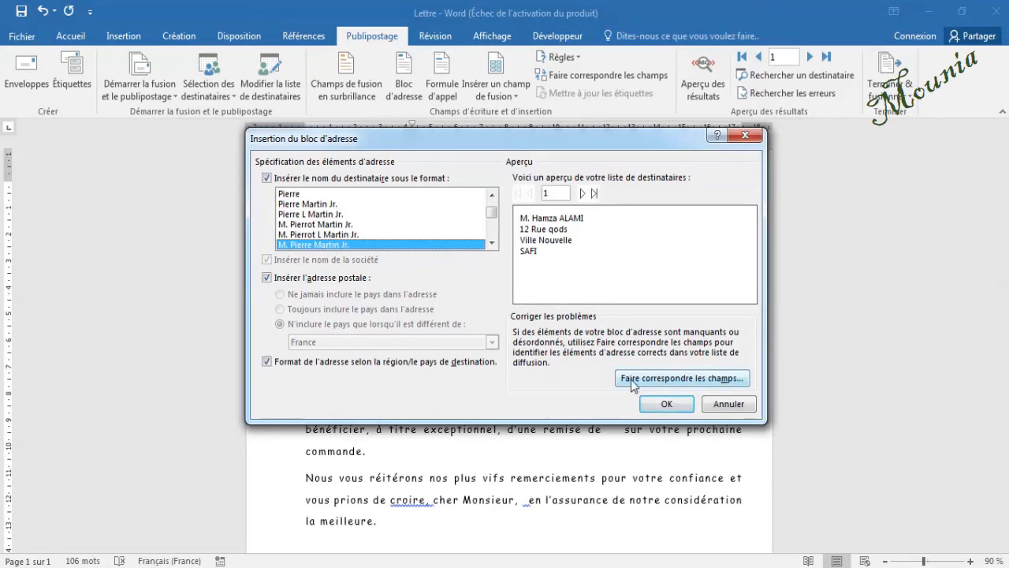
left_click(683, 383)
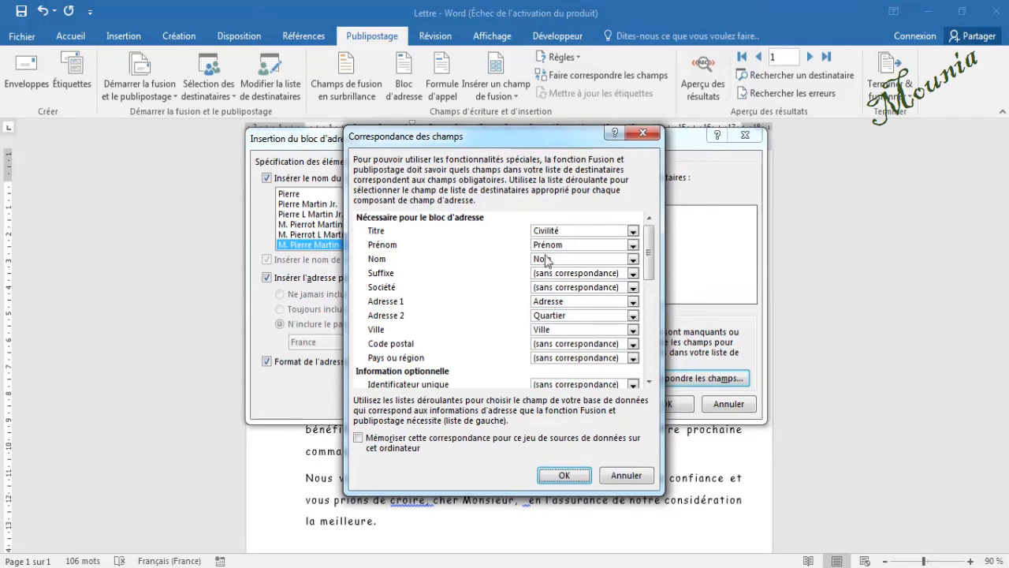
left_click(627, 476)
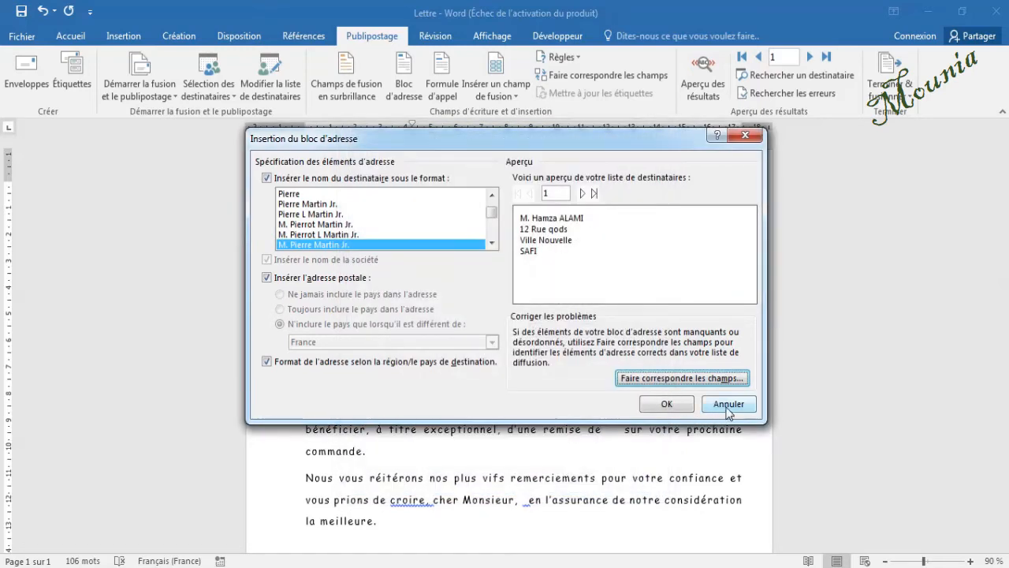
left_click(727, 409)
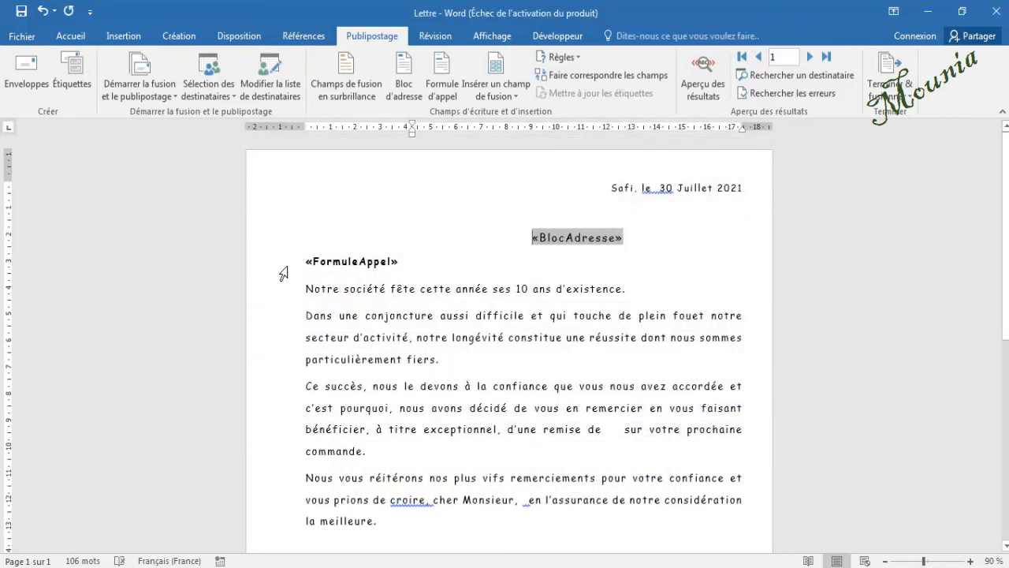
Step: Review the name formats offered for the greeting line without changing it
left_click(283, 272)
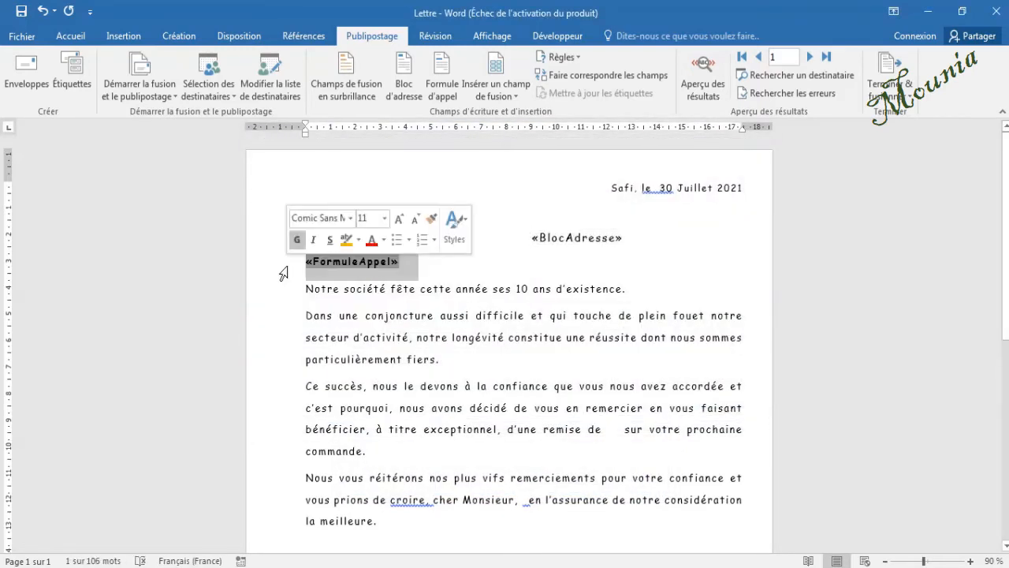
left_click(440, 78)
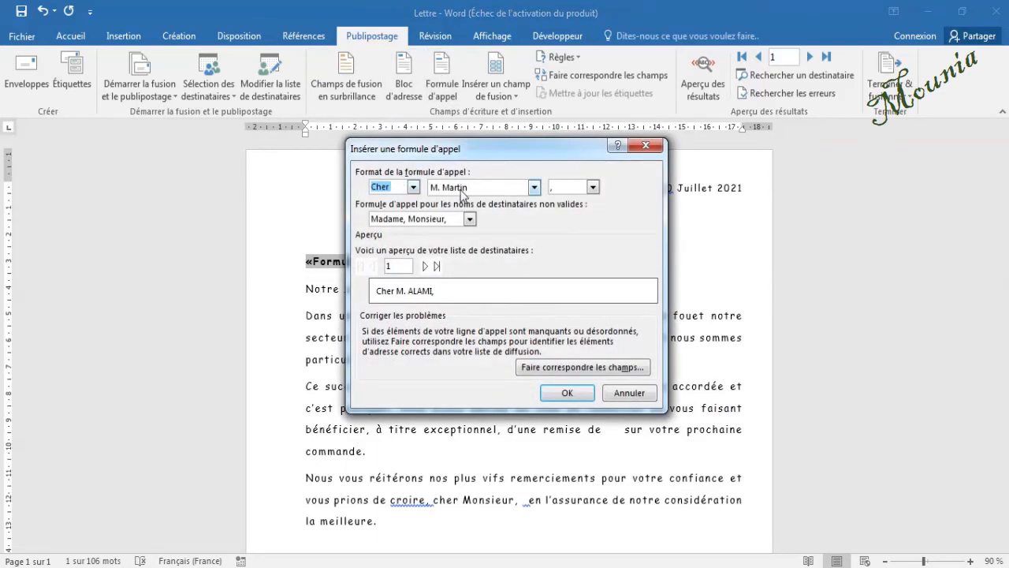
left_click(462, 192)
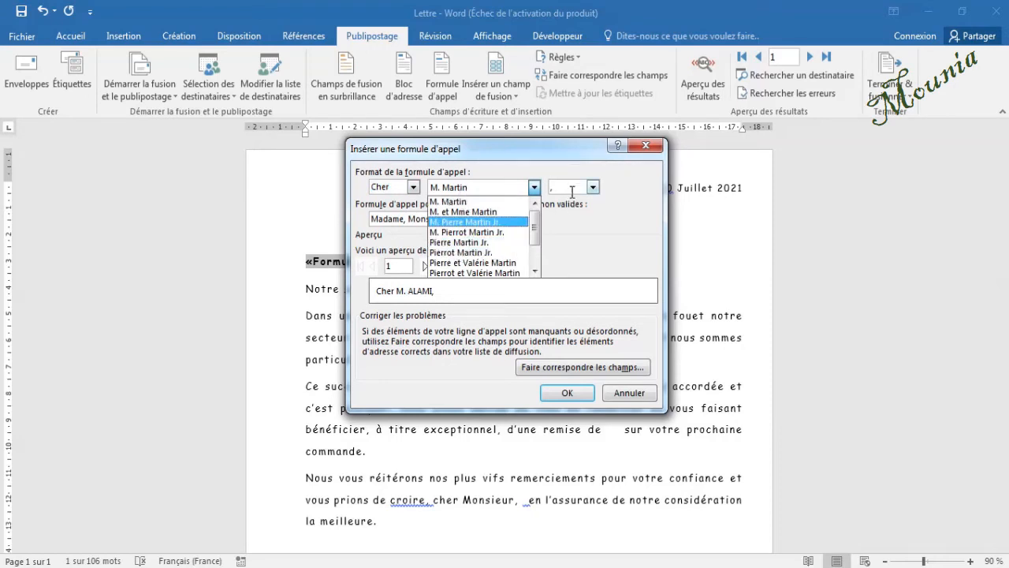
left_click(605, 260)
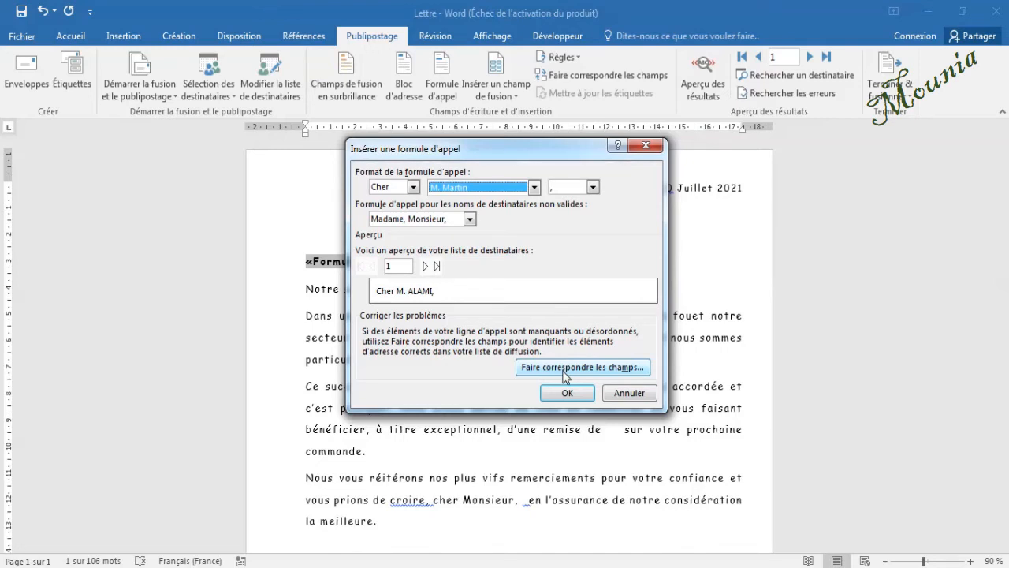
left_click(631, 393)
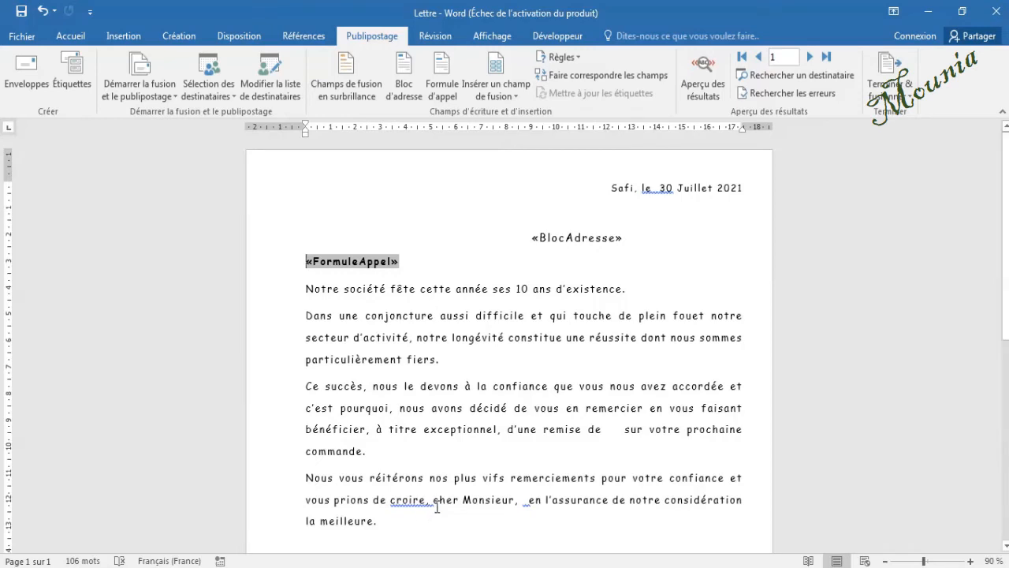
Step: Review the Si...Alors...Sinon rule settings for "cher Monsieur," in the closing paragraph without changing them, and save the letter
left_click(434, 499)
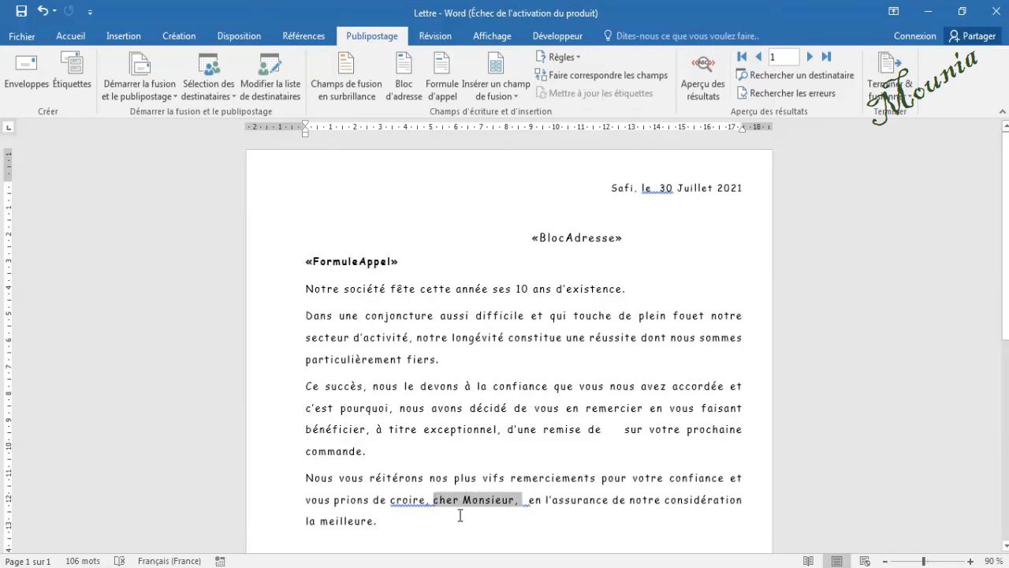
left_click(576, 57)
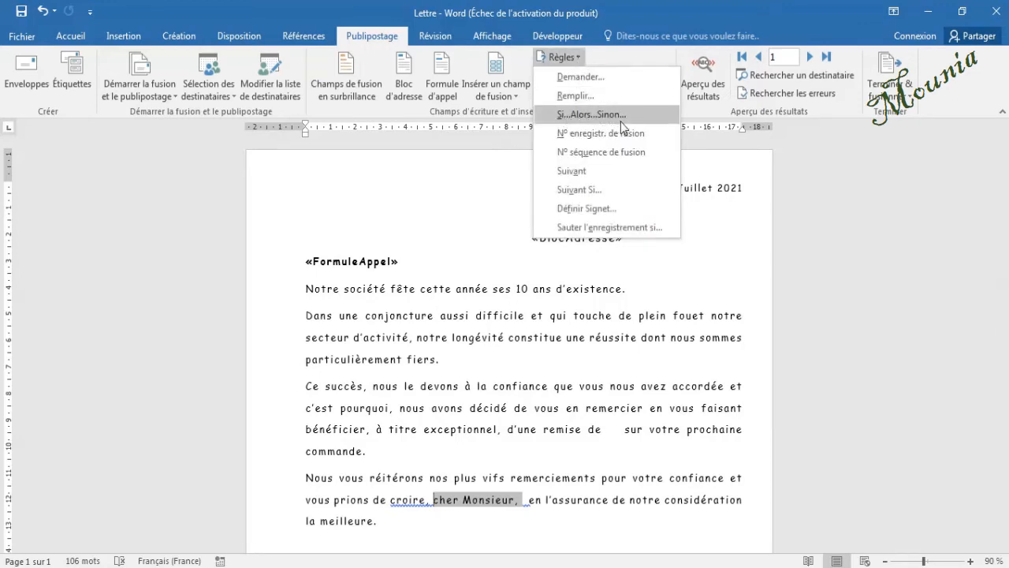
left_click(593, 122)
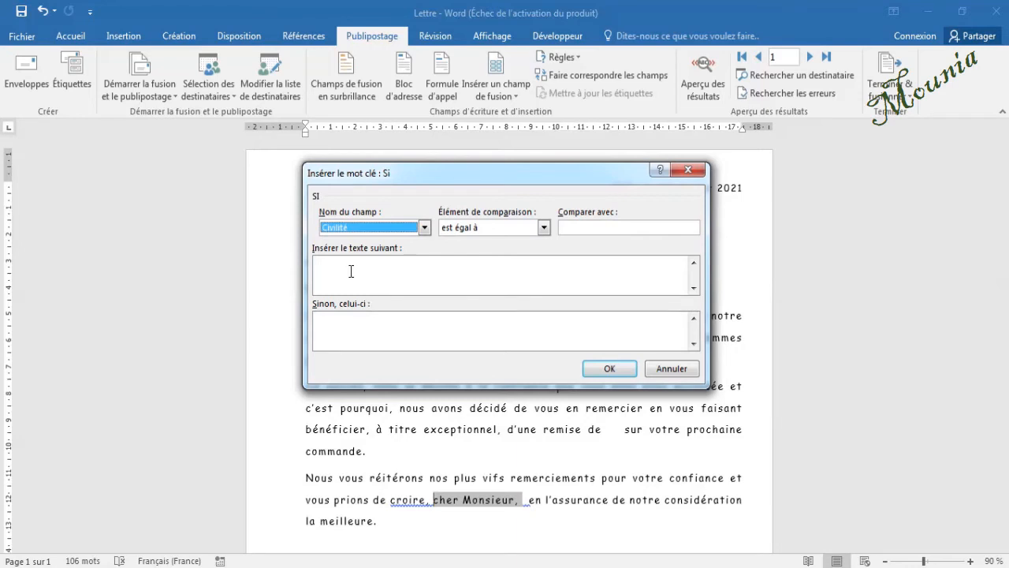
left_click(338, 328)
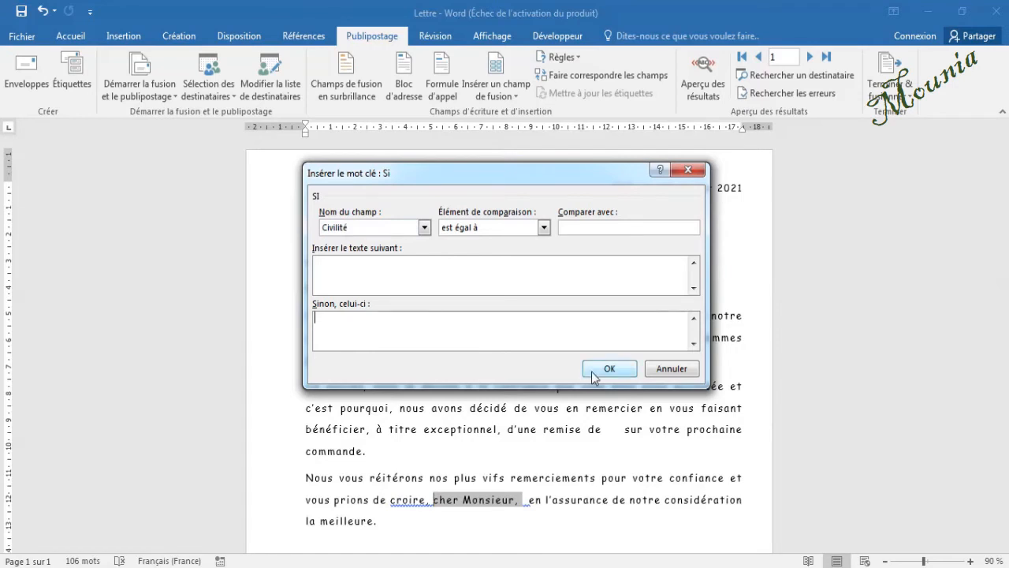
left_click(660, 370)
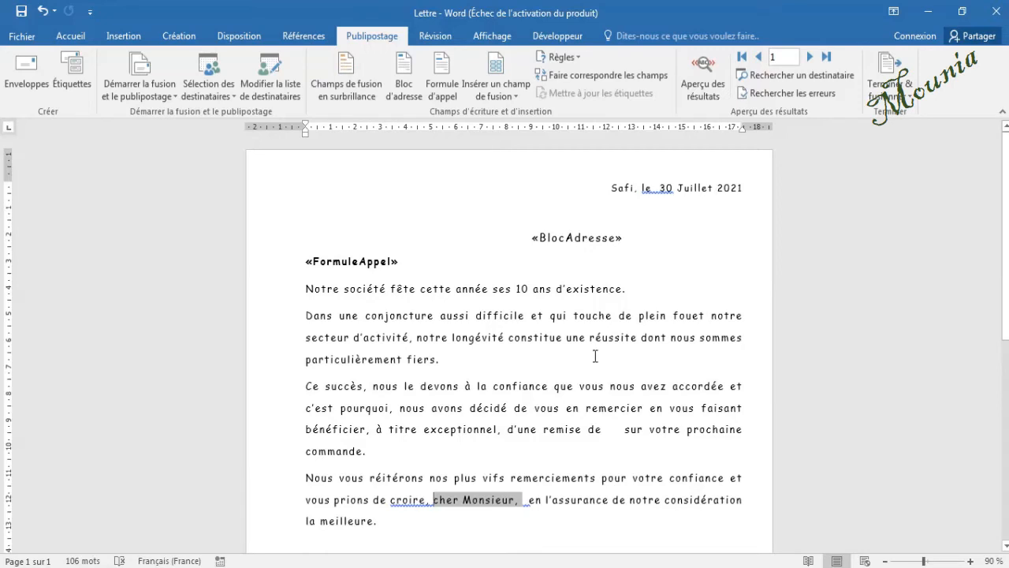
left_click(21, 11)
Step: Preview the merged letter for recipients 1 to 6, return to the first record and turn the results preview off
left_click(711, 98)
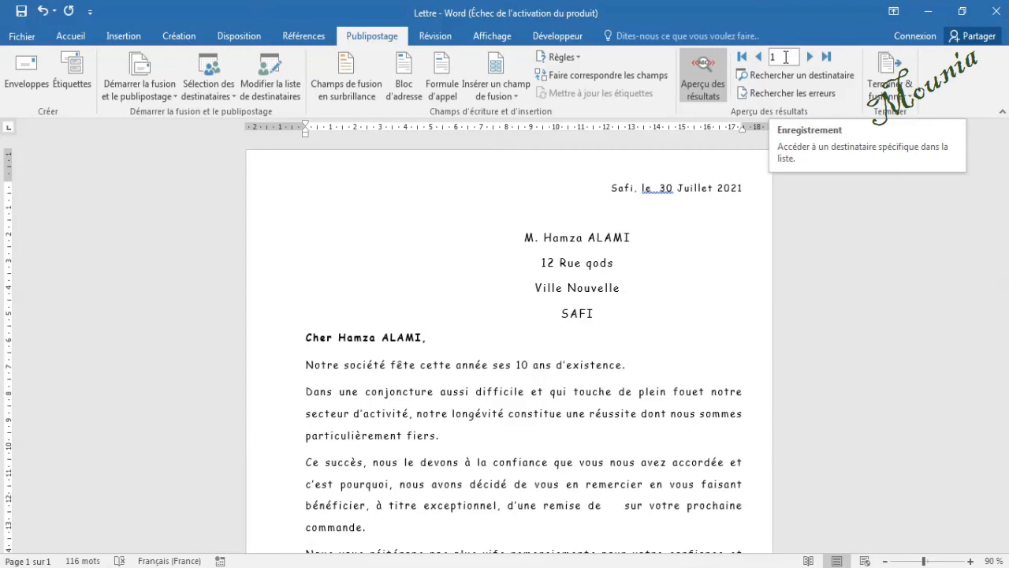
left_click(810, 57)
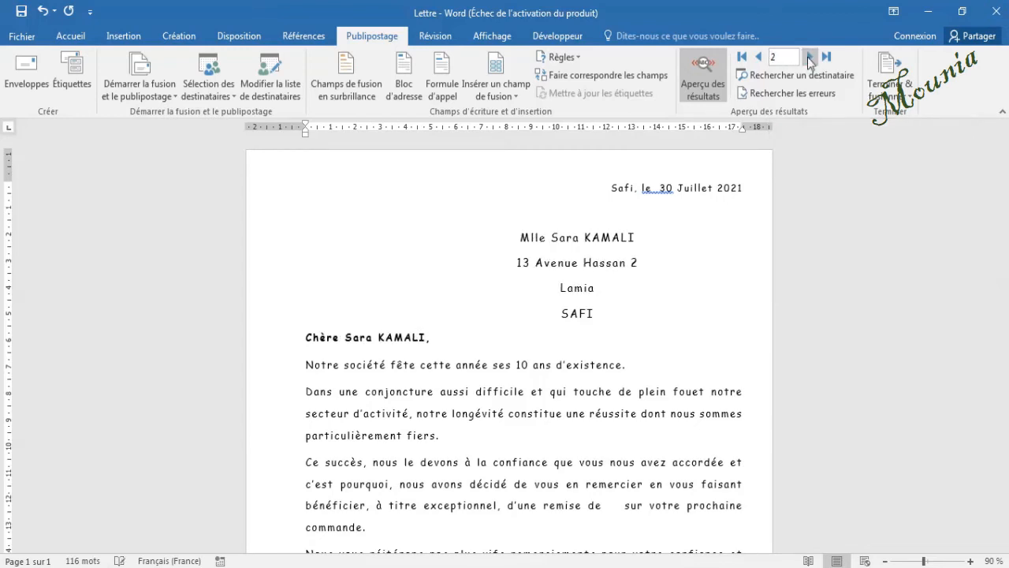
left_click(810, 57)
left_click(810, 57)
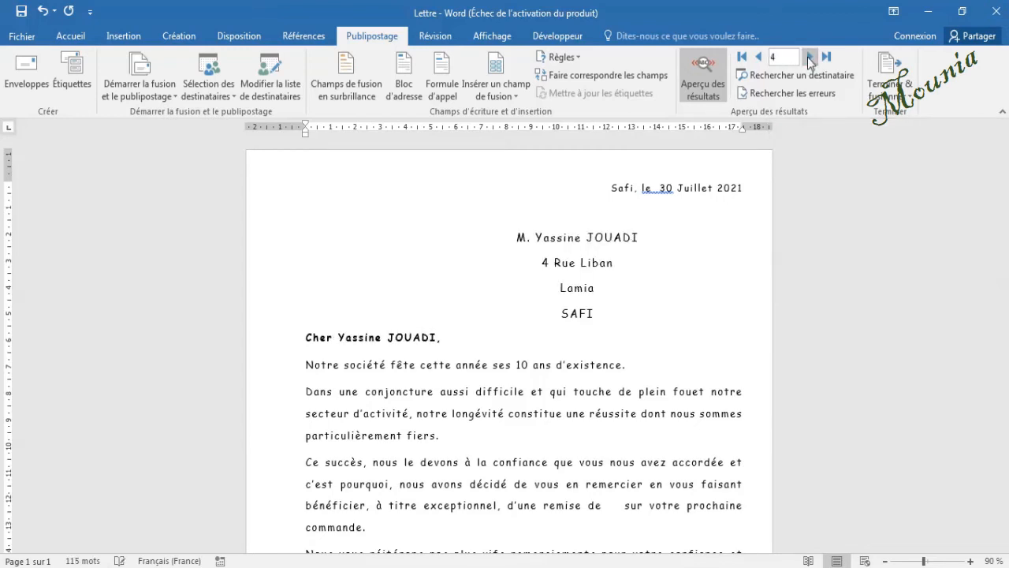
left_click(809, 56)
left_click(810, 57)
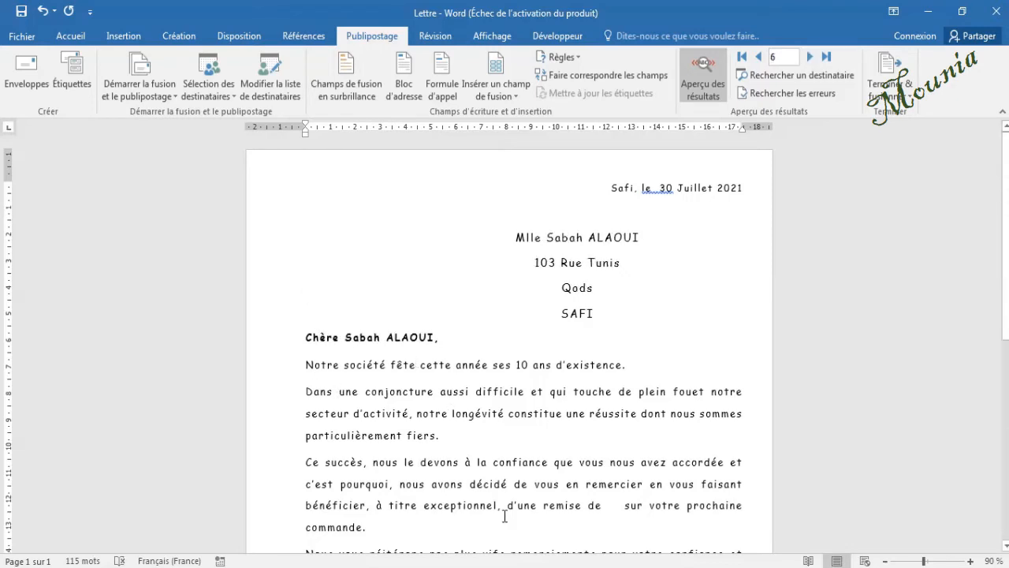
left_click(884, 561)
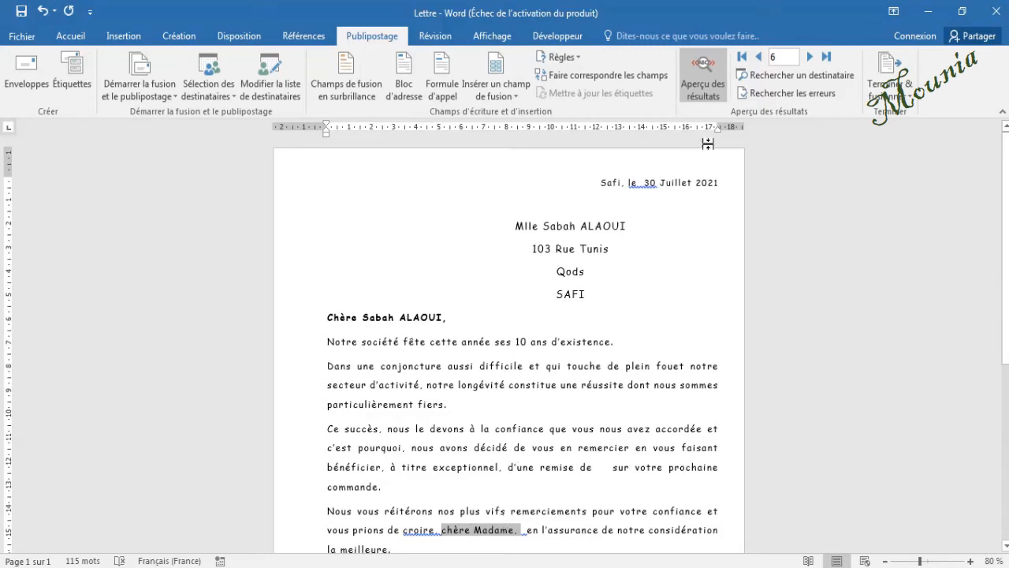
left_click(741, 56)
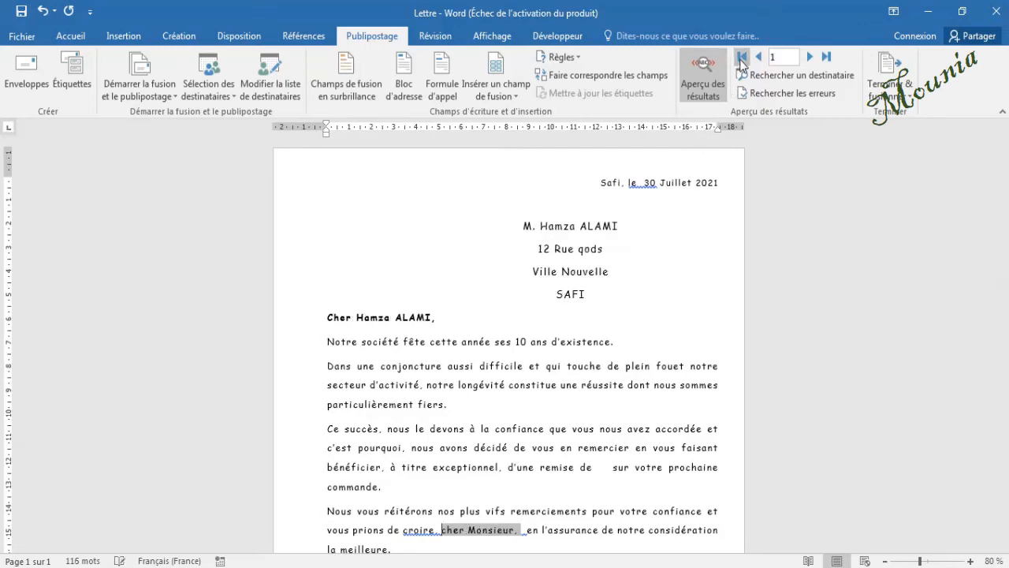
left_click(704, 71)
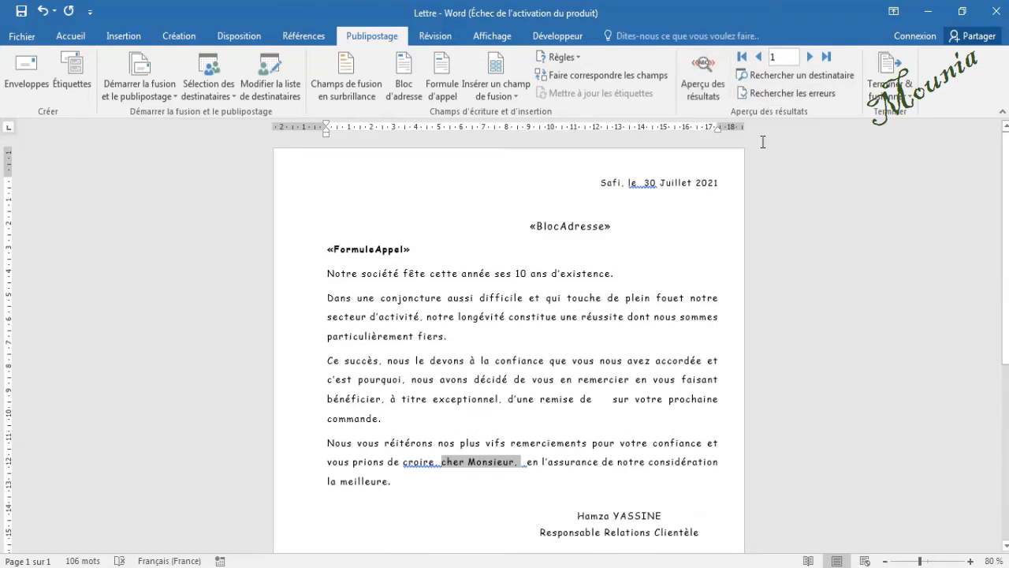
Step: Merge all records into a new document of individual letters and close it without saving
left_click(893, 88)
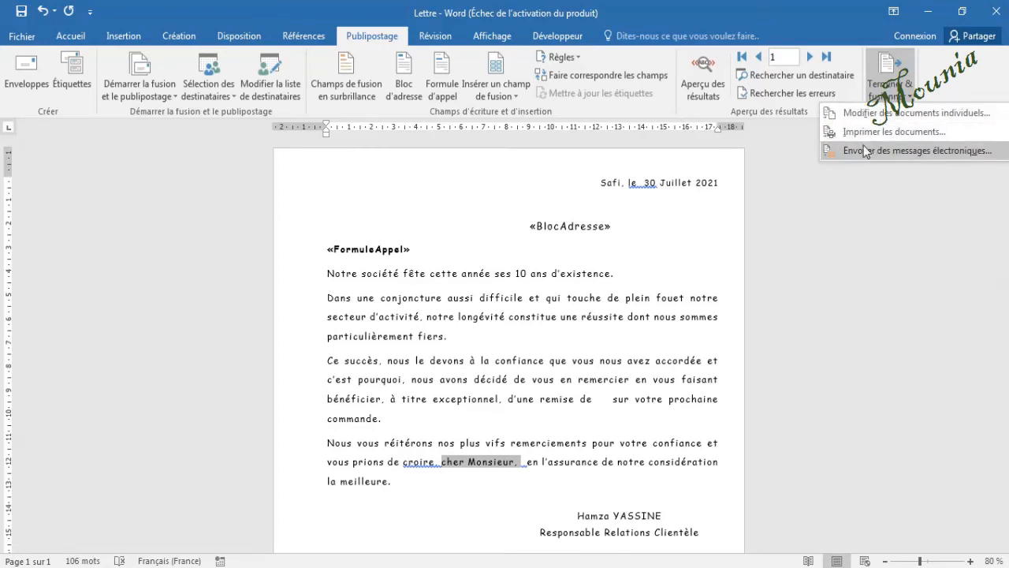
left_click(893, 115)
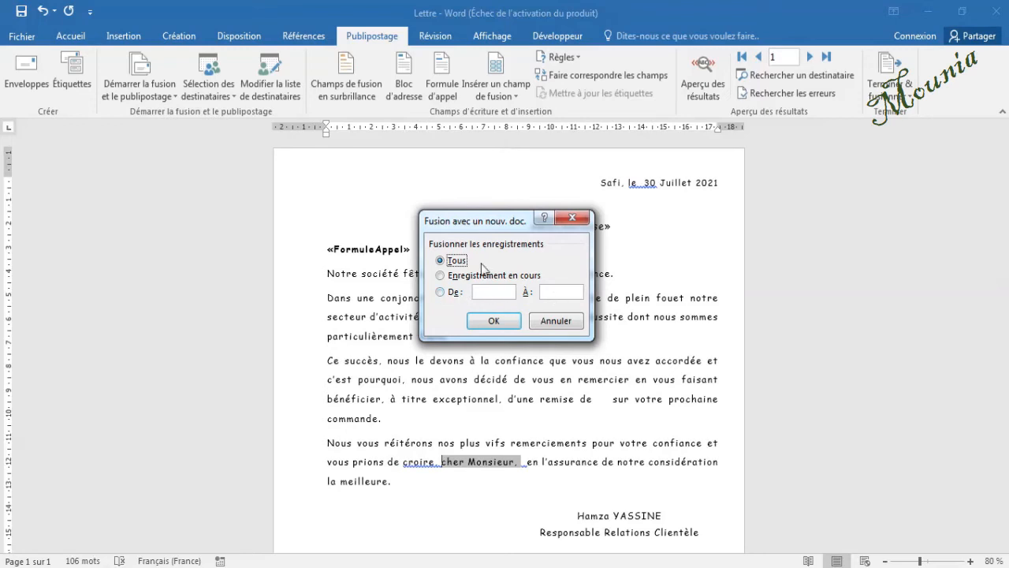
left_click(490, 323)
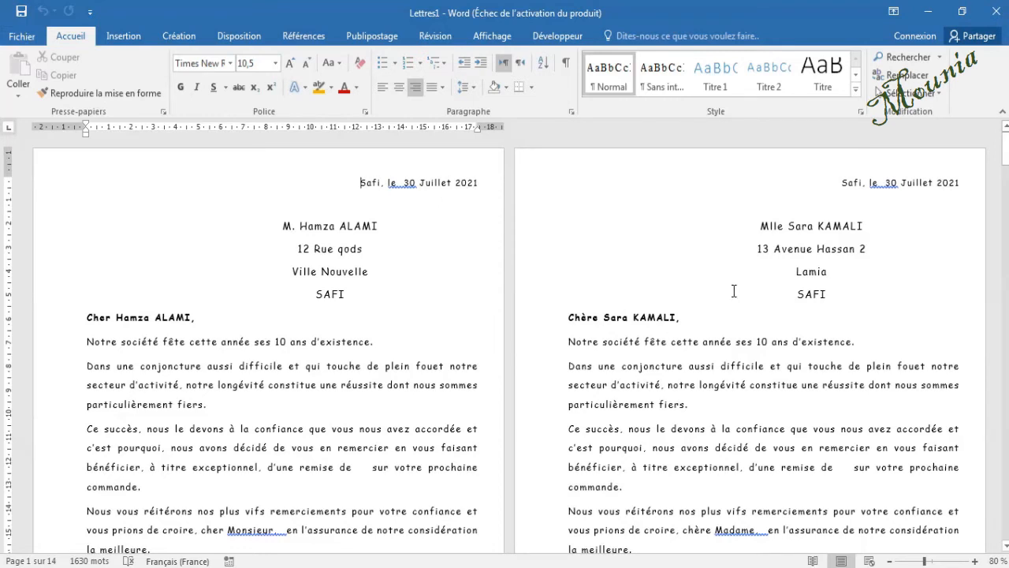
left_click(997, 17)
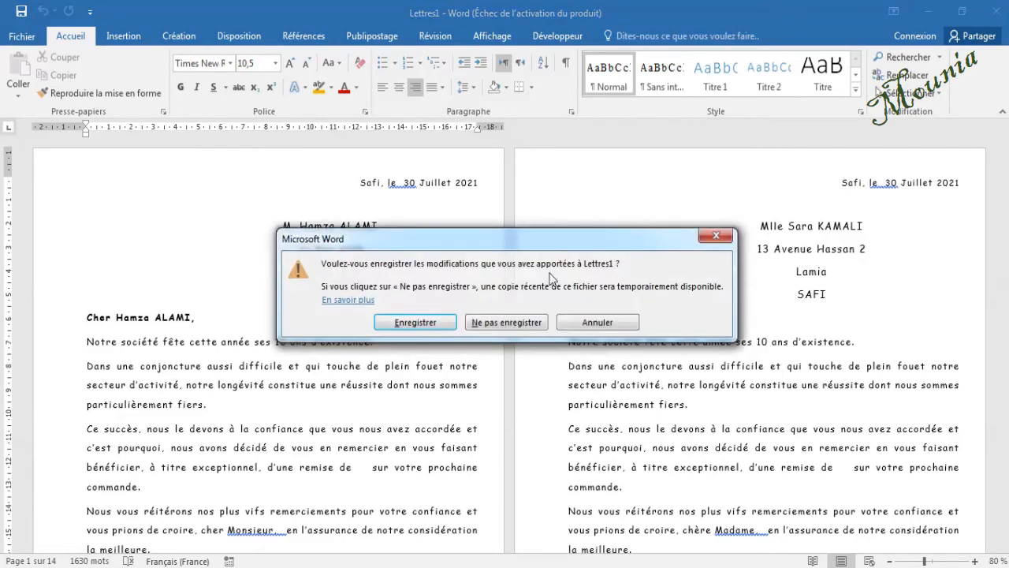
left_click(509, 322)
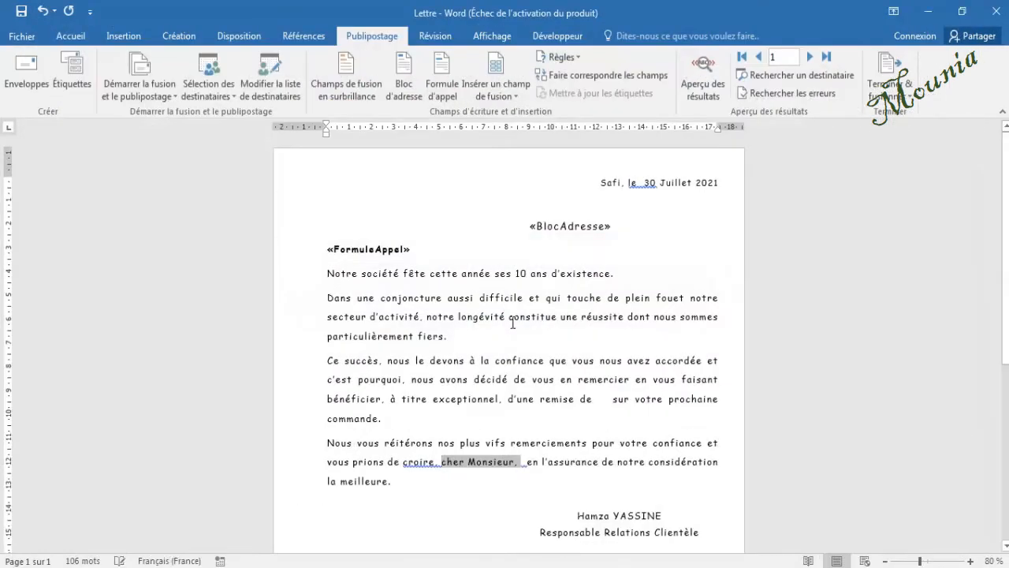
Step: Insert a Remplir rule after "remise de" with the prompt "Saisir le taux de remise :", asked only once, and answer it with 2%
left_click(479, 316)
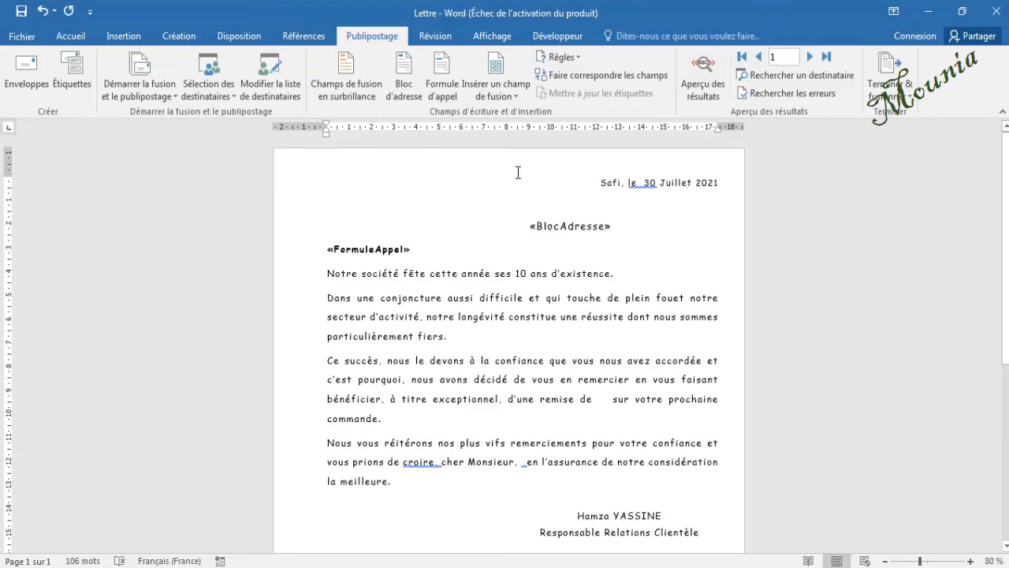
left_click(578, 56)
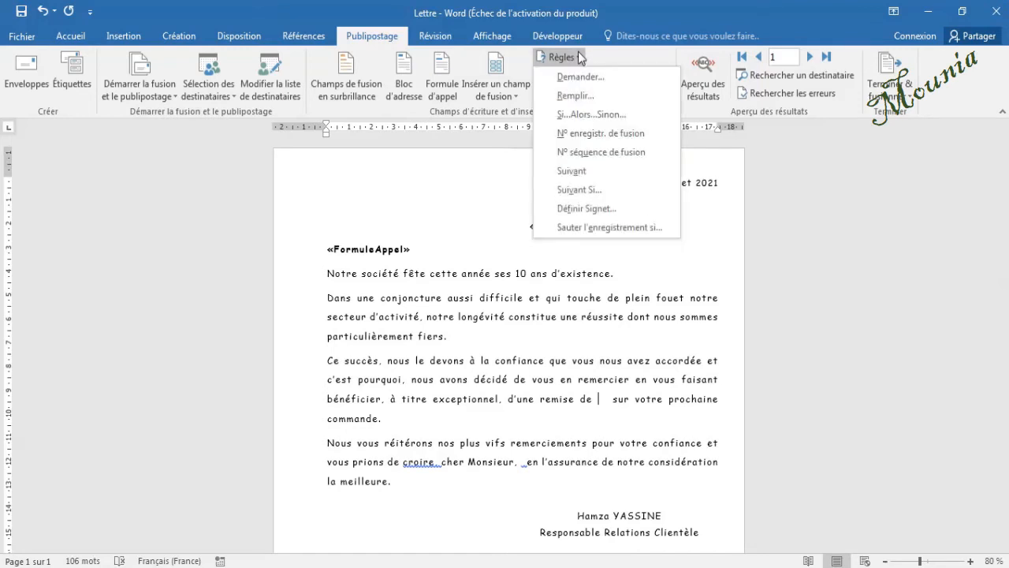
left_click(582, 96)
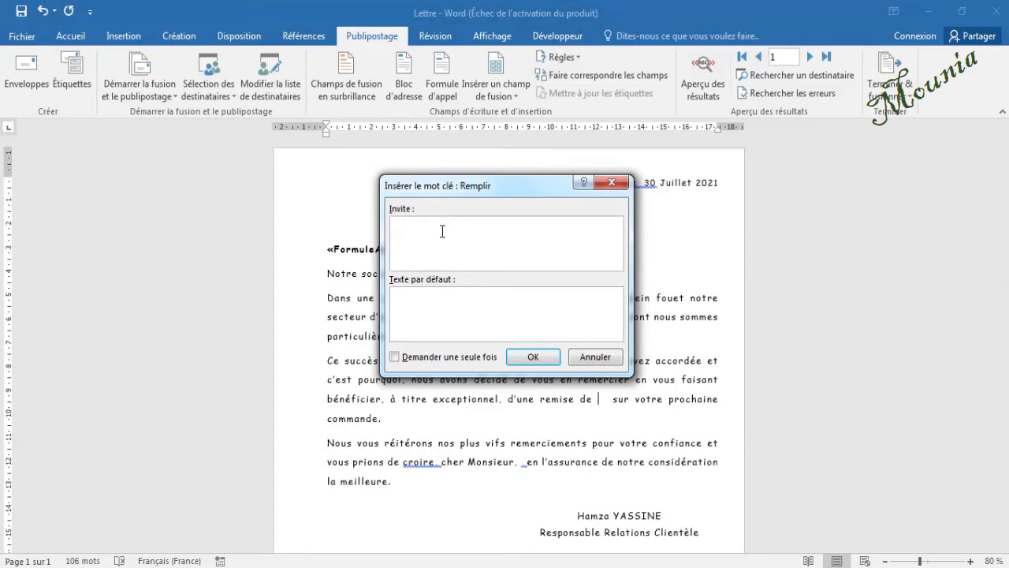
type("Saisir le taux de remise :")
left_click(394, 359)
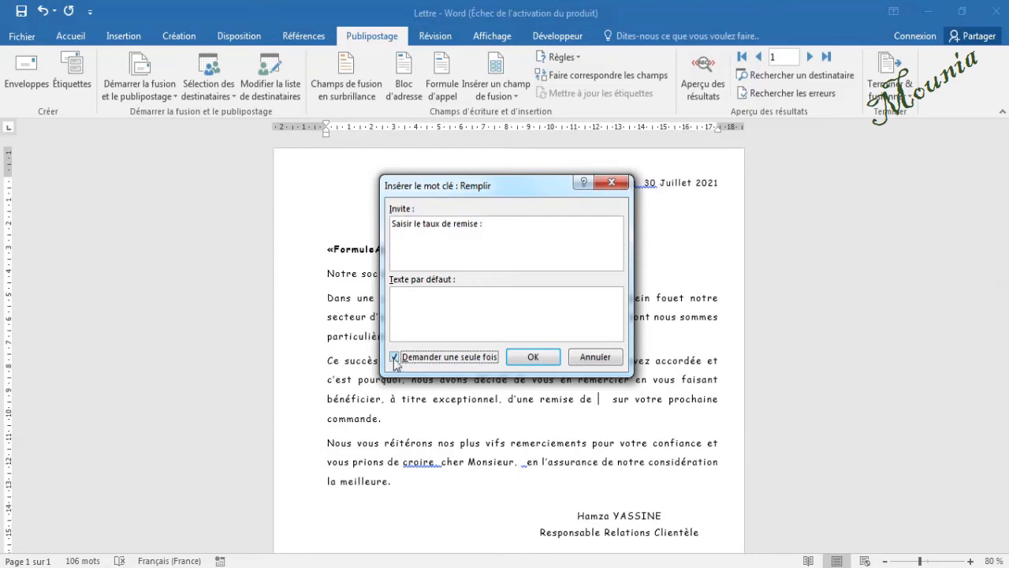
left_click(533, 358)
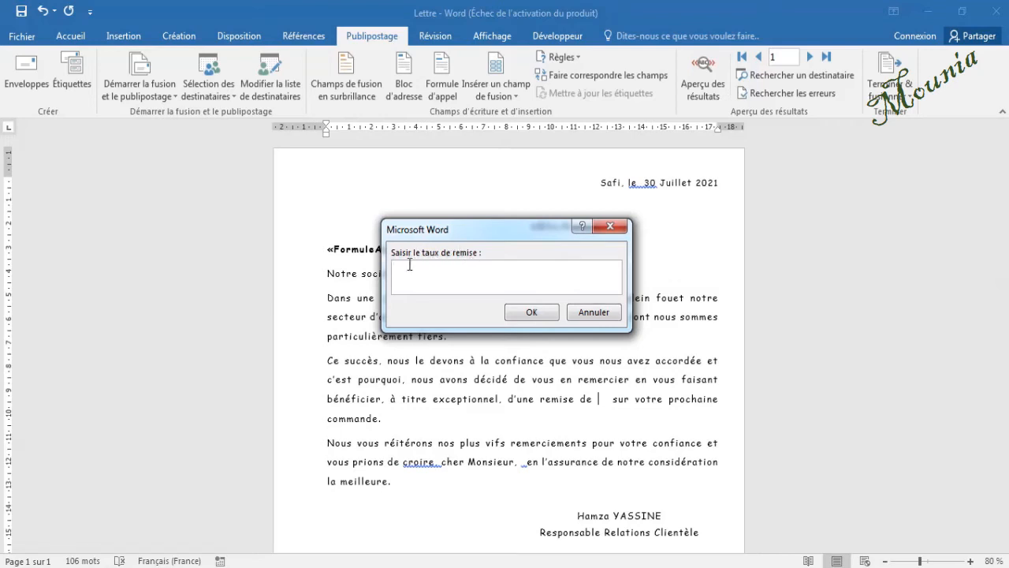
type("2%")
left_click(527, 312)
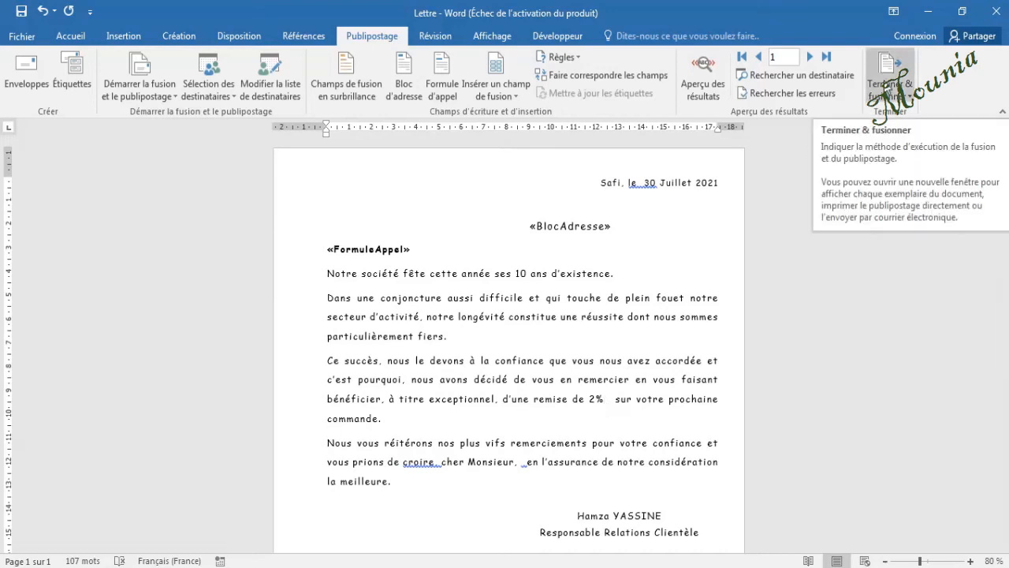
Step: Merge all records into individual letters with a discount rate of 4%, check them, and close the merged document without saving
left_click(889, 88)
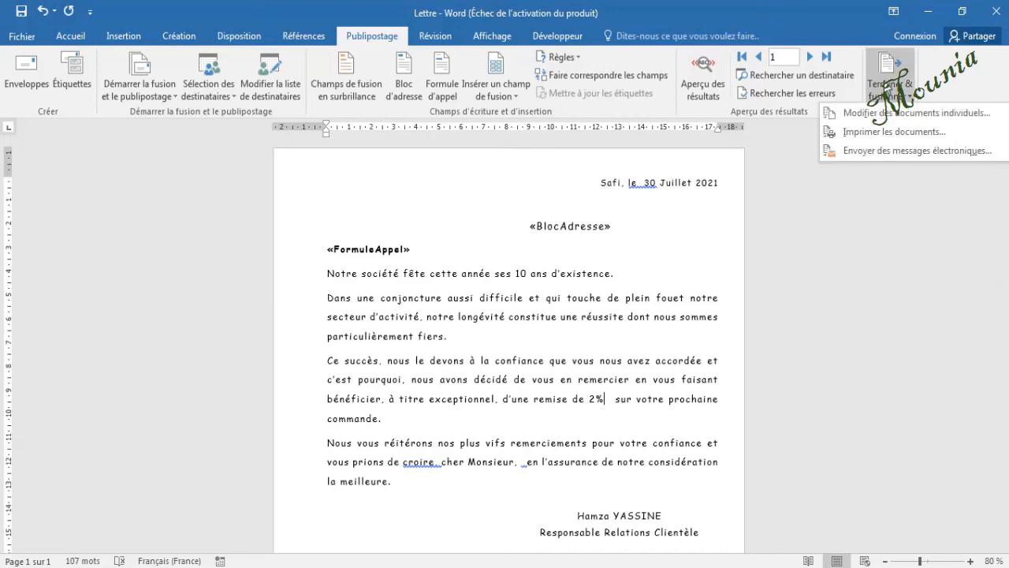
left_click(875, 112)
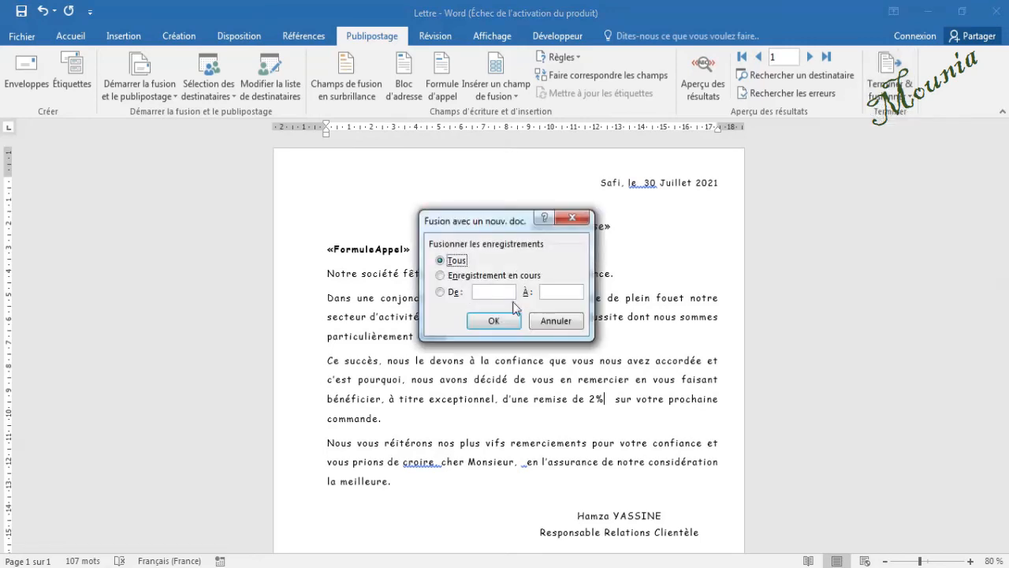
left_click(500, 321)
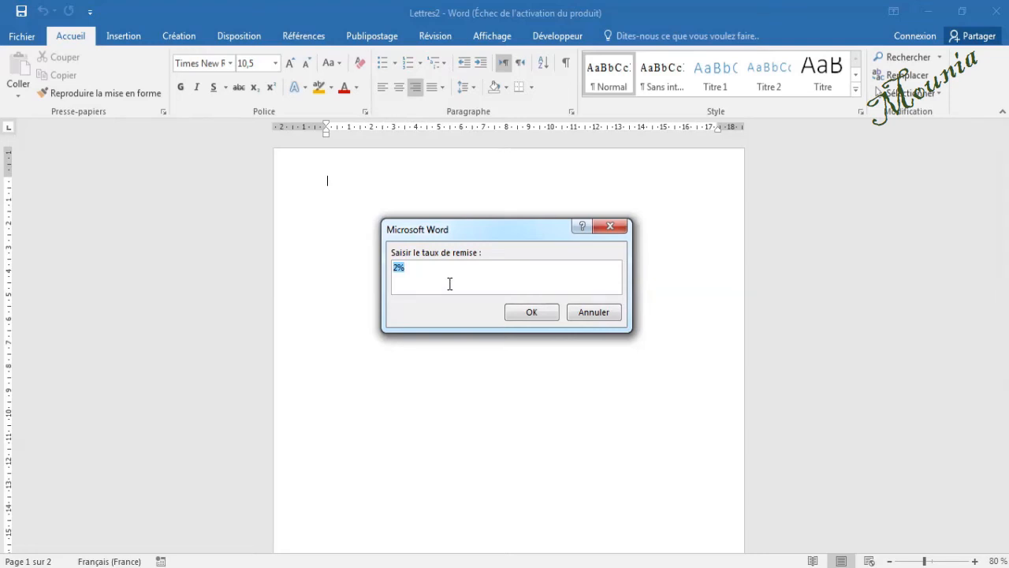
key("BackSpace")
type("4%")
left_click(533, 316)
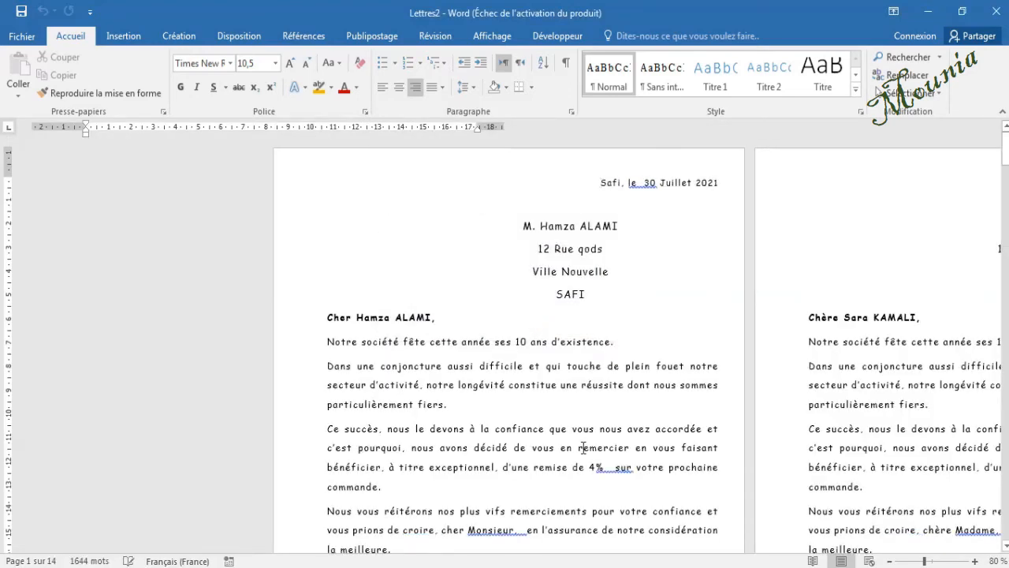
left_click(890, 561)
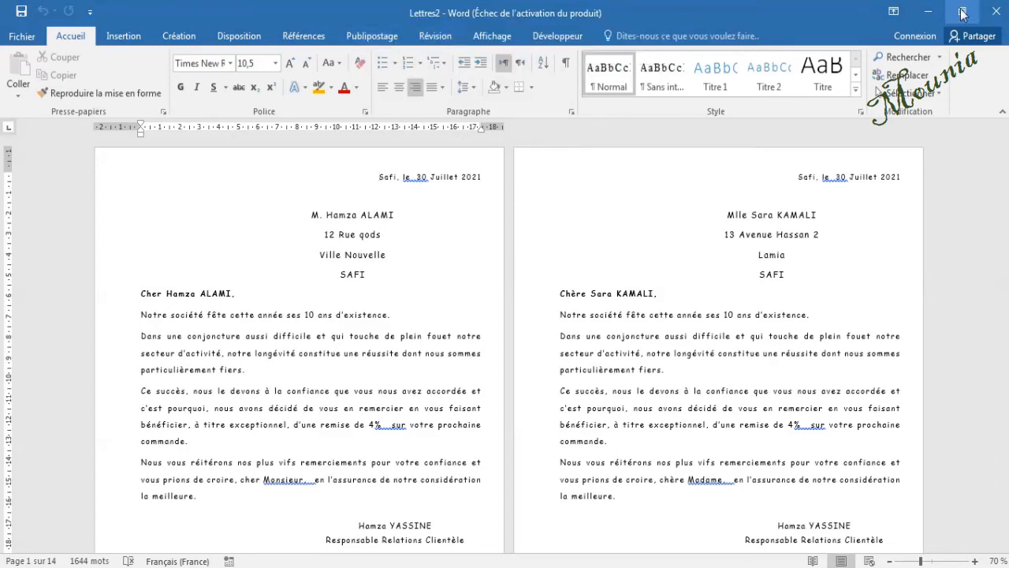
left_click(995, 13)
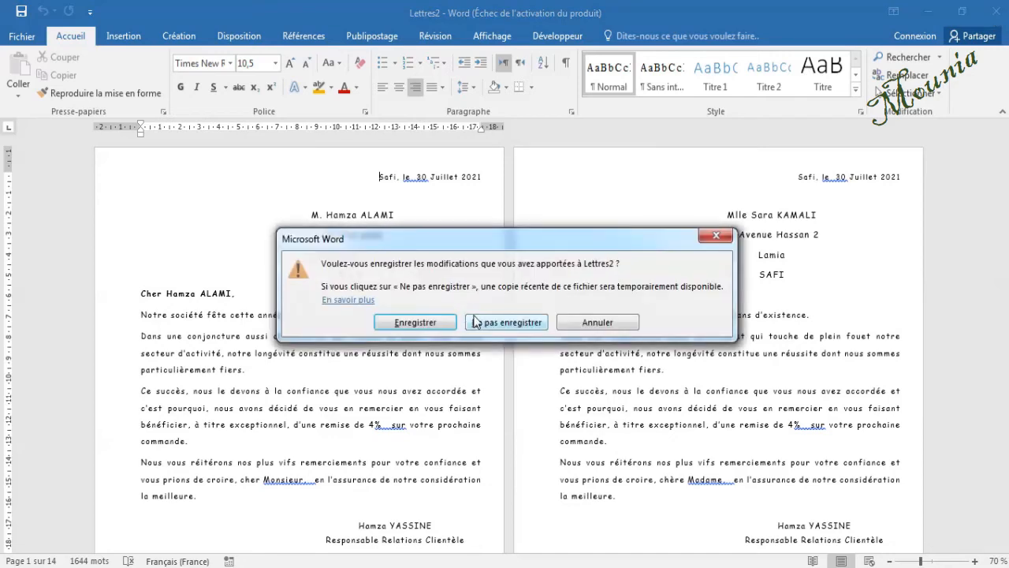
left_click(482, 321)
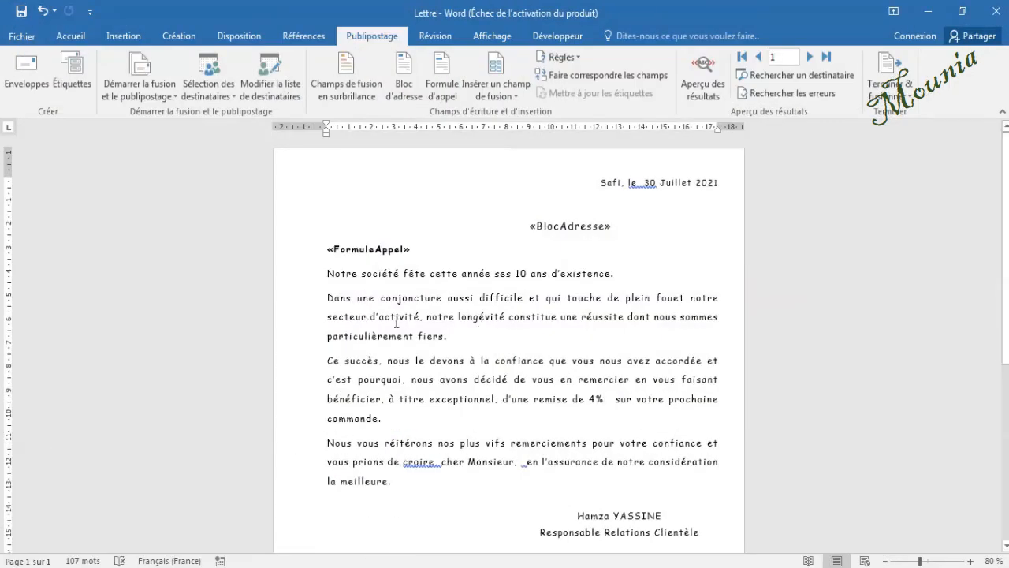
Step: Close the main letter and create a new blank document
left_click(18, 36)
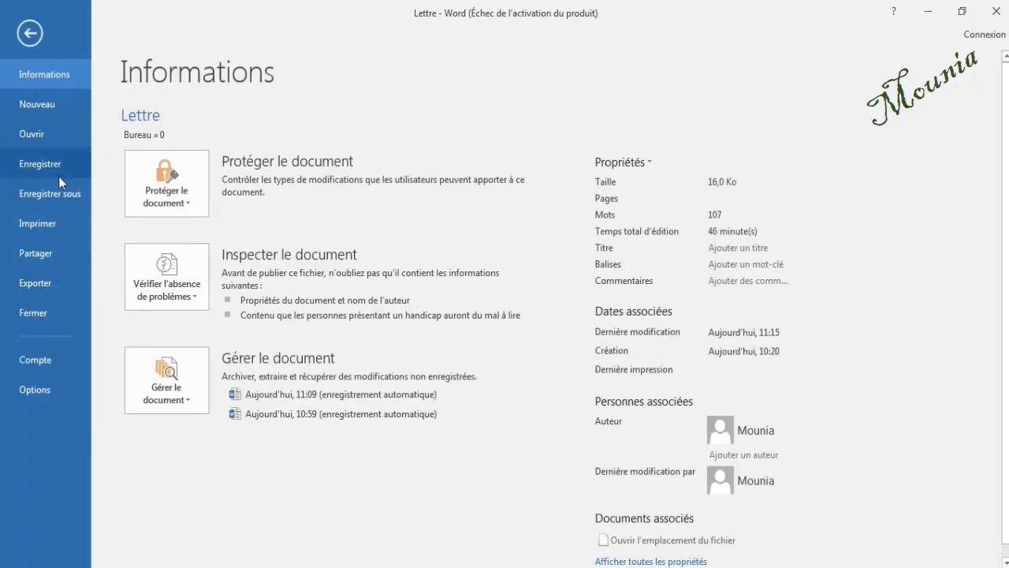
left_click(66, 308)
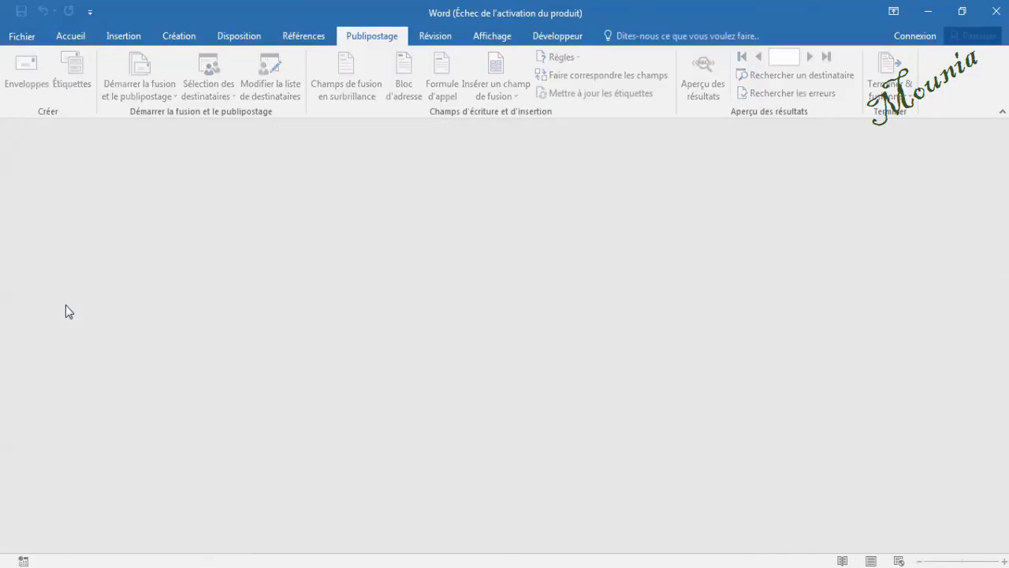
left_click(16, 38)
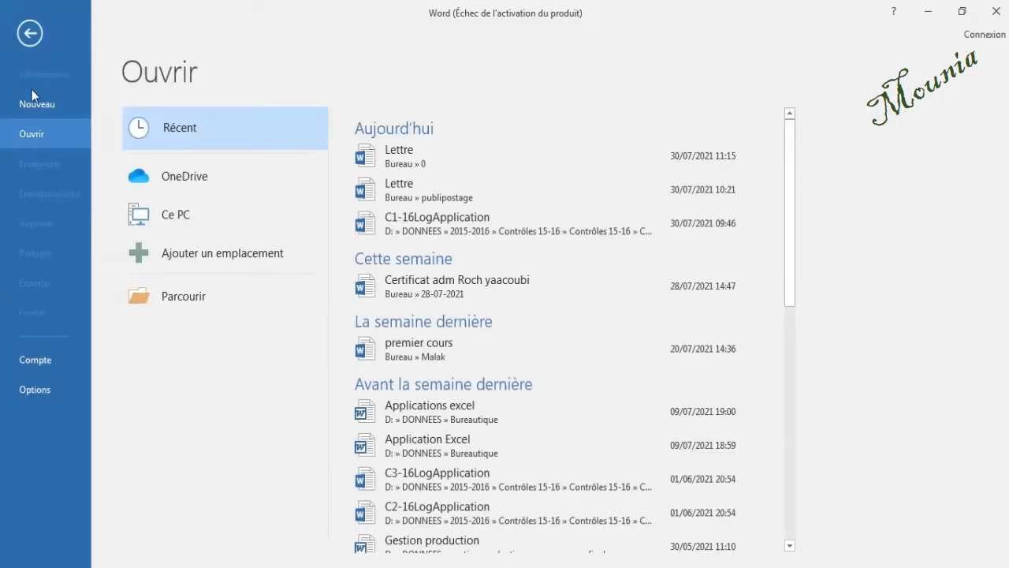
left_click(51, 105)
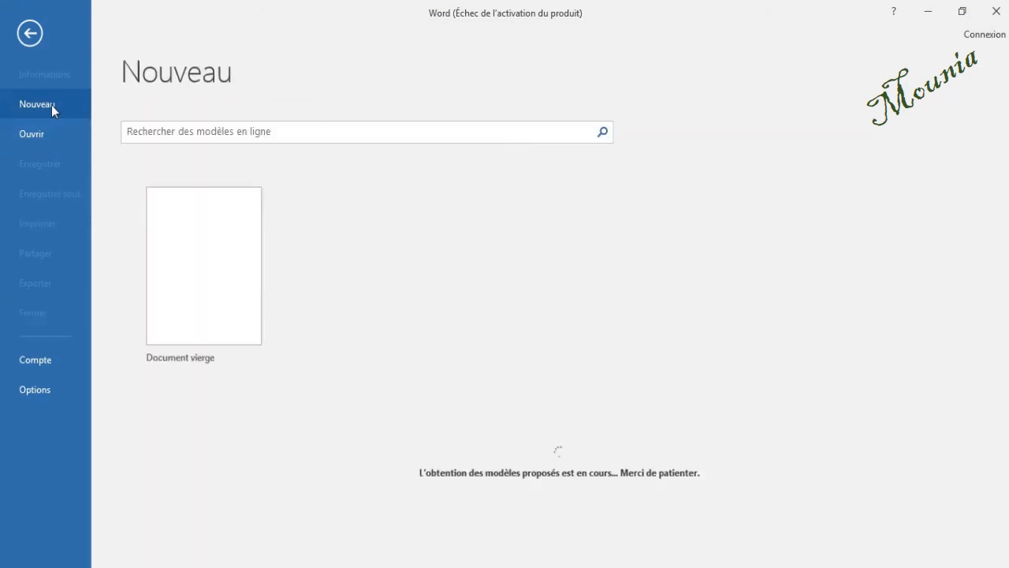
left_click(197, 268)
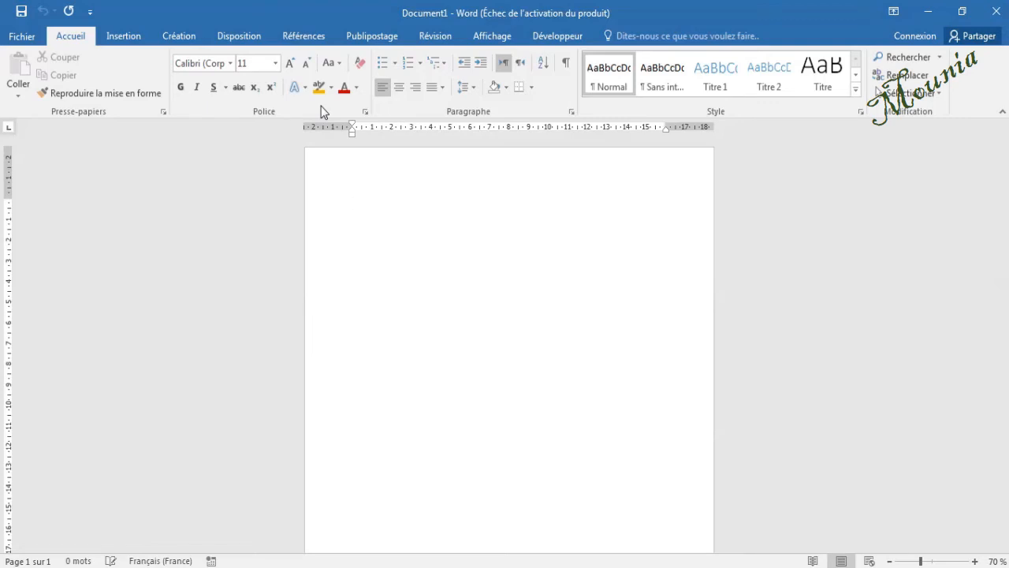
Step: Set the blank document up as a Répertoire mail merge
left_click(366, 37)
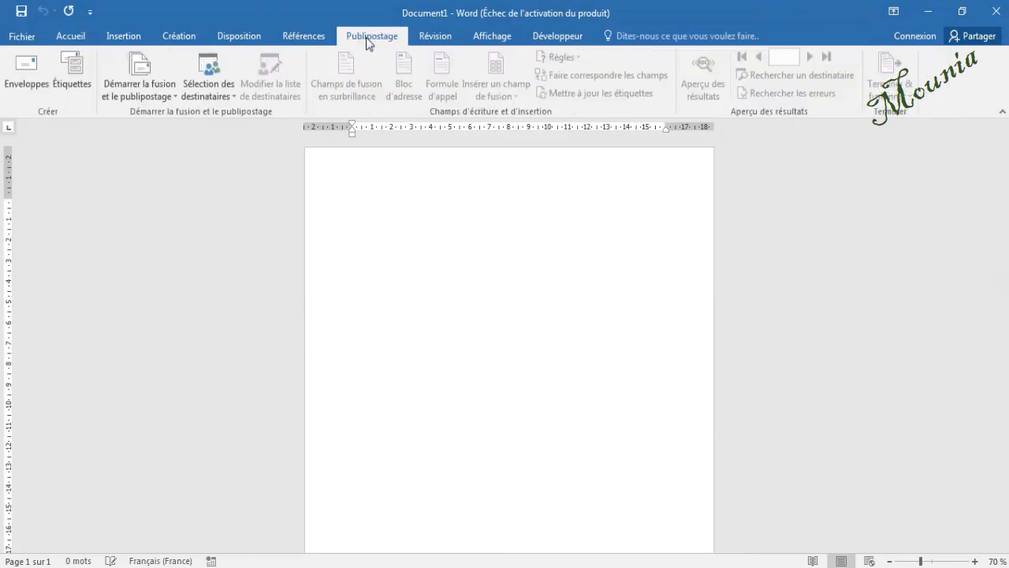
left_click(142, 86)
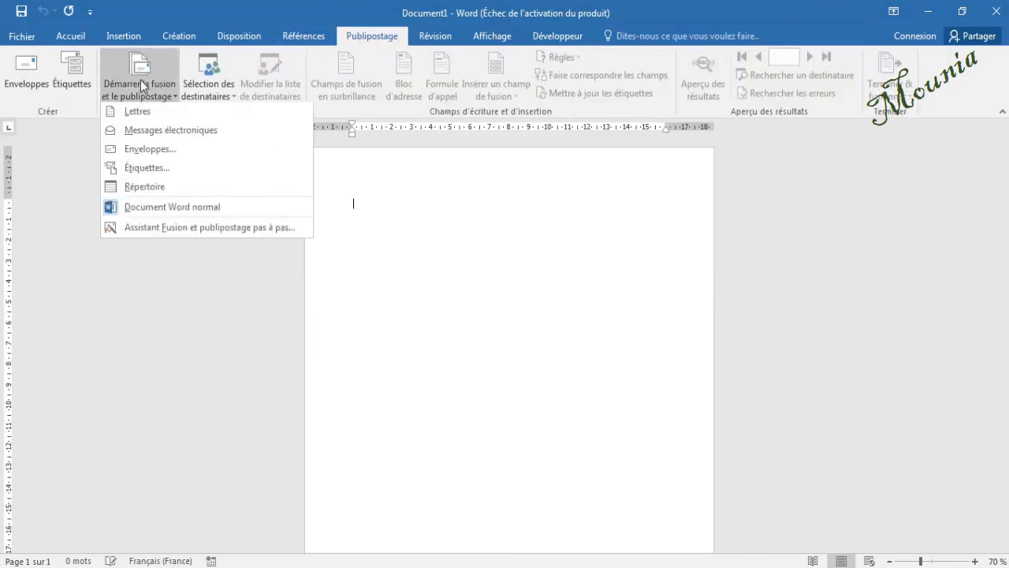
left_click(149, 188)
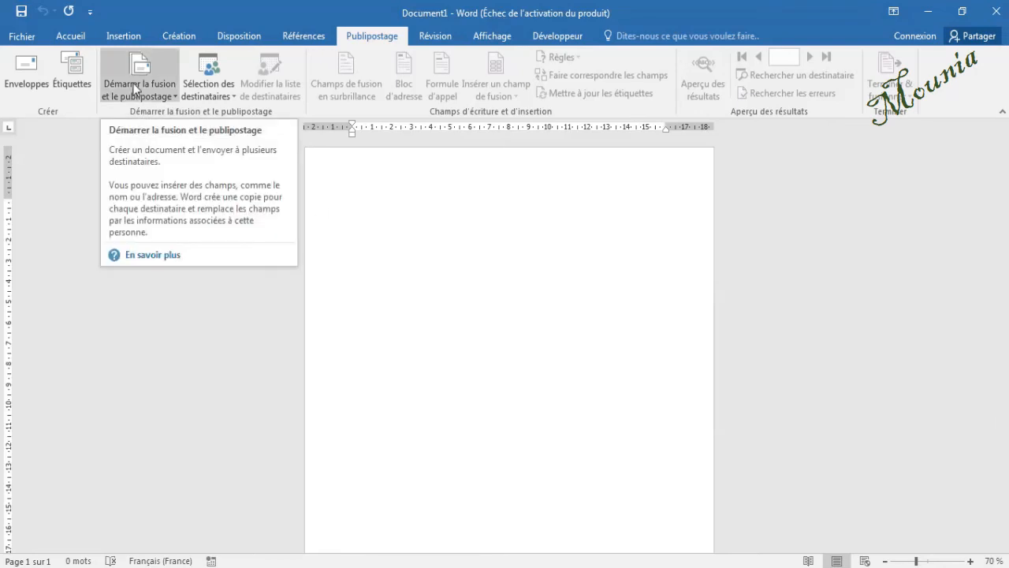
Step: Connect the existing BD workbook from folder 0 on the desktop as the recipient list, using its only table
left_click(217, 90)
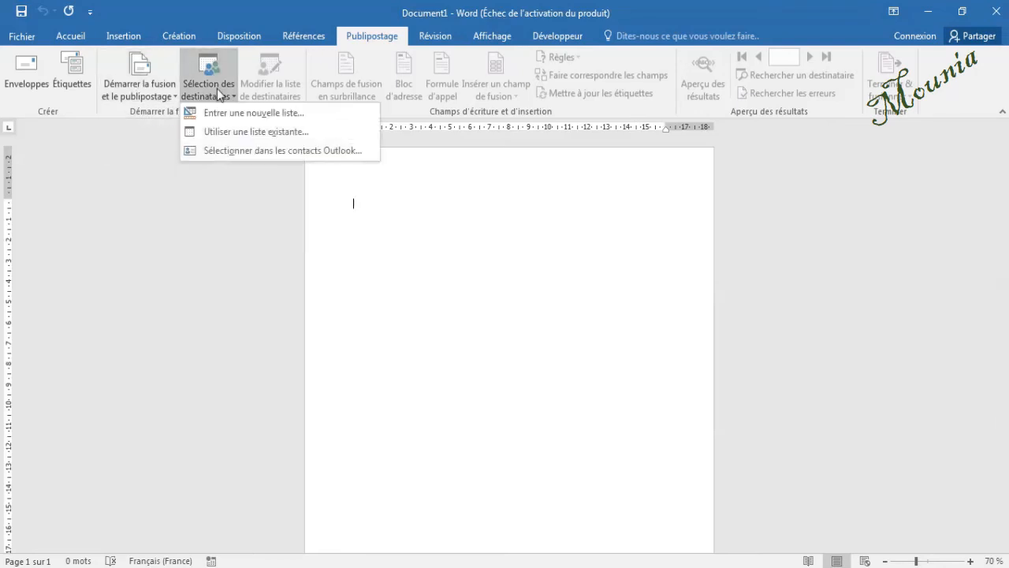
left_click(229, 132)
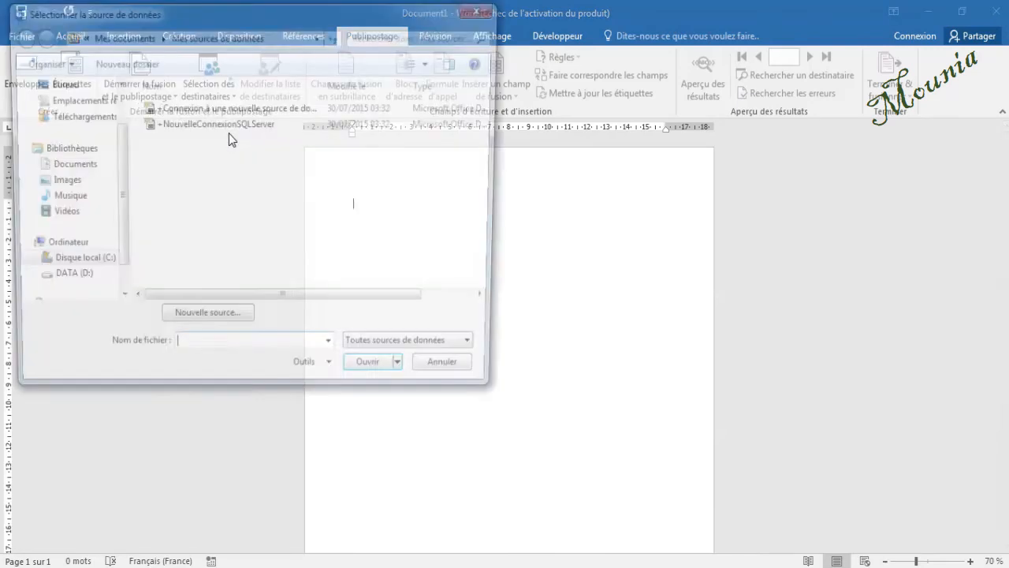
left_click(69, 84)
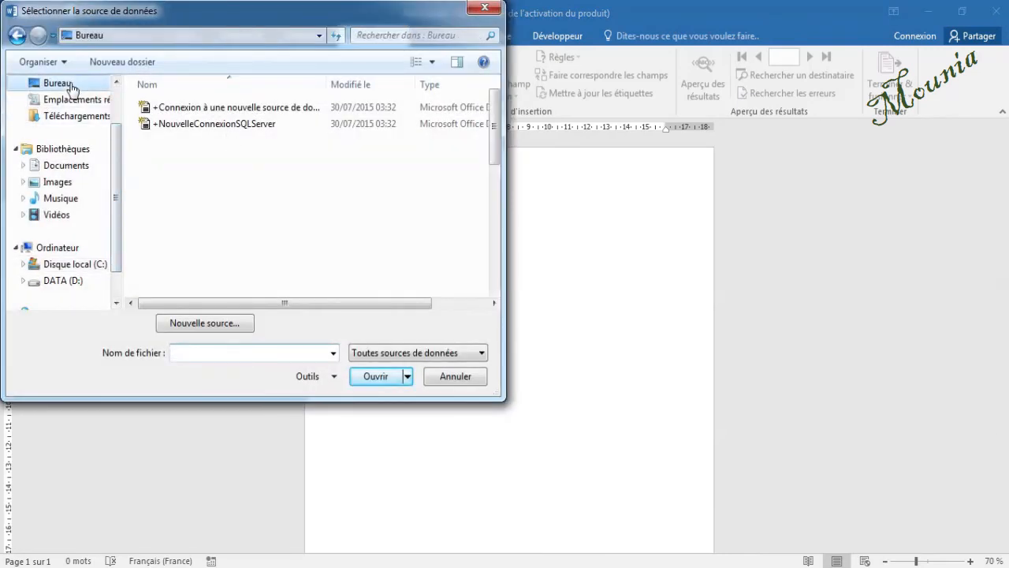
double_click(218, 276)
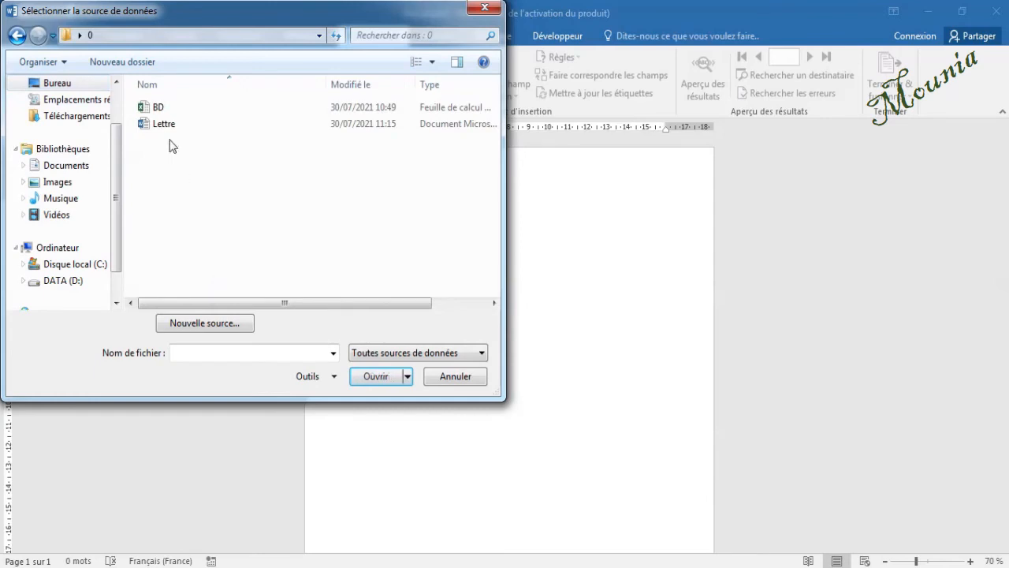
double_click(155, 107)
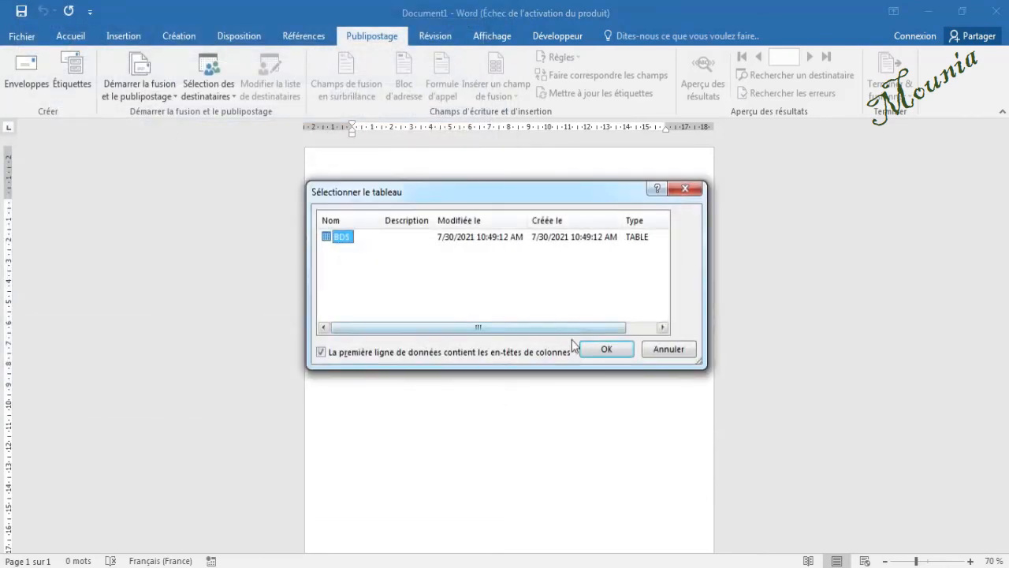
left_click(590, 348)
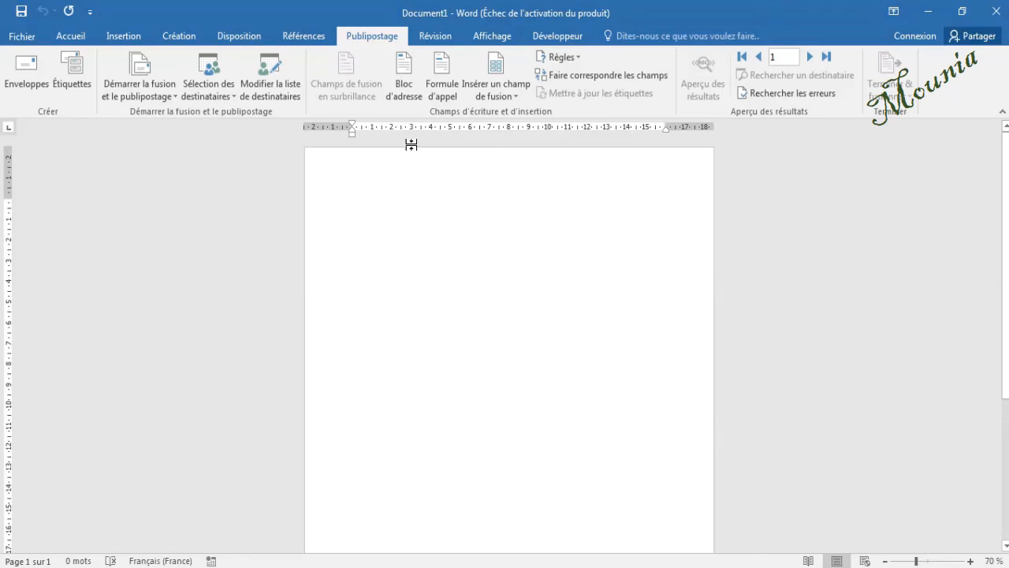
Step: Insert the merge fields Prénom and Nom on the first line, separated by a space, and Adresse on the second
left_click(492, 96)
left_click(494, 131)
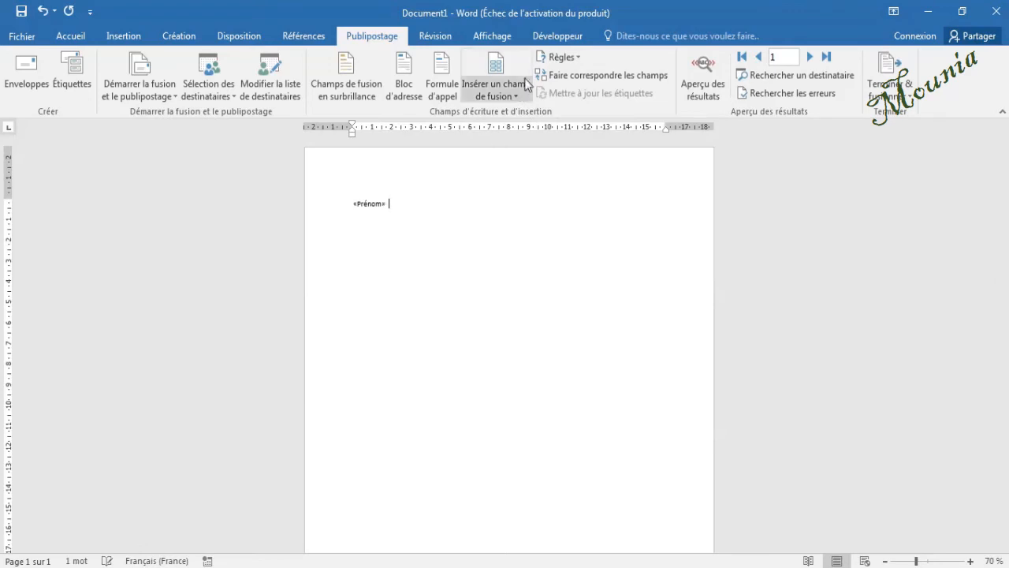
left_click(511, 96)
left_click(497, 151)
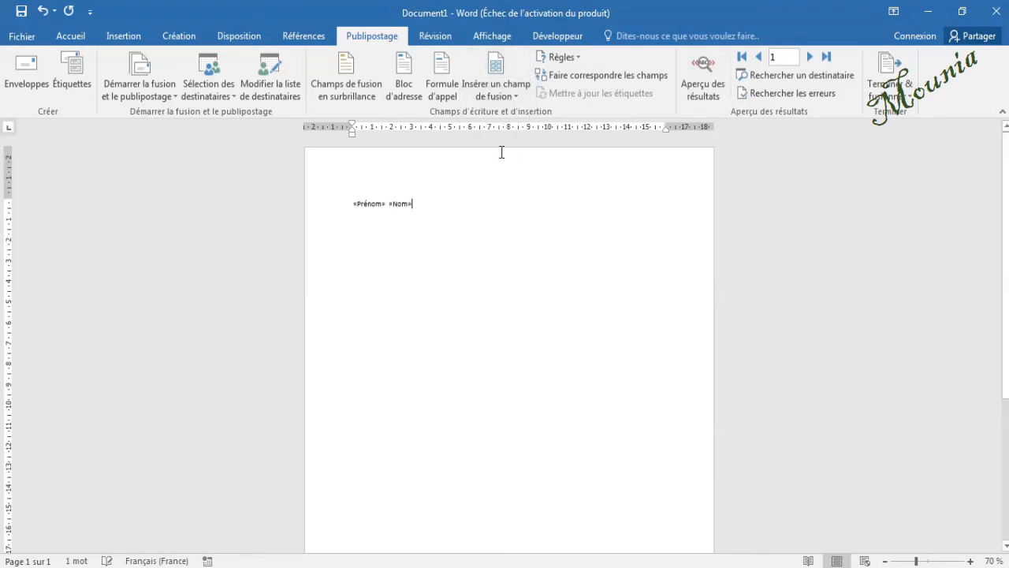
key("Return")
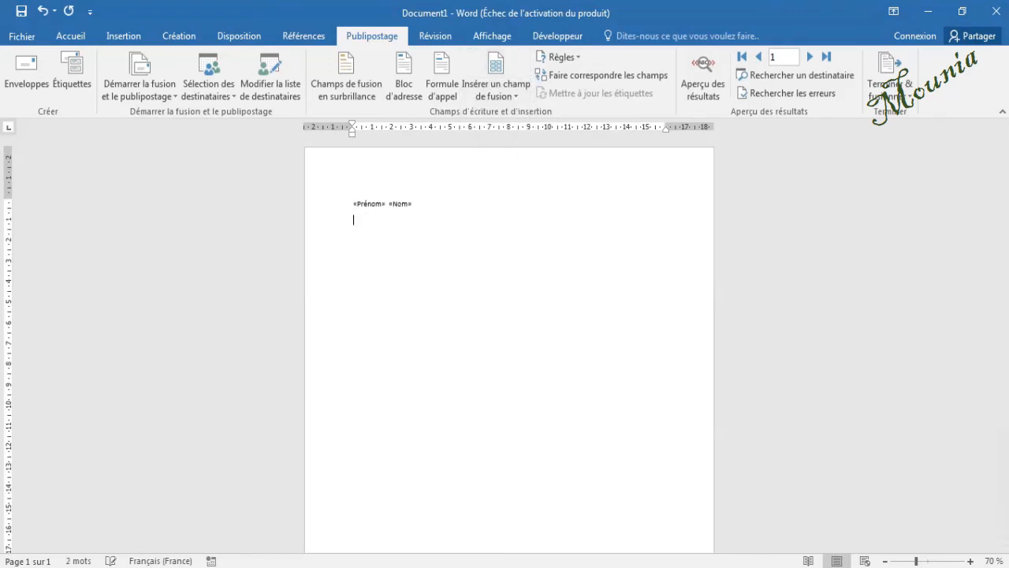
left_click(492, 99)
left_click(499, 169)
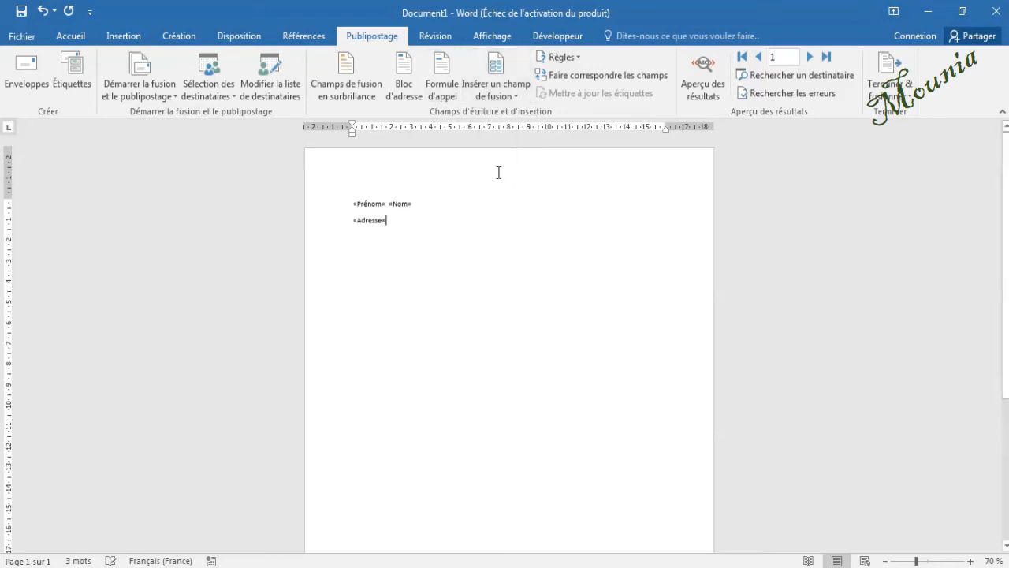
Step: Add a horizontal separator line beneath the Adresse field
key("Return")
left_click(970, 561)
left_click(970, 560)
left_click(970, 561)
left_click(970, 561)
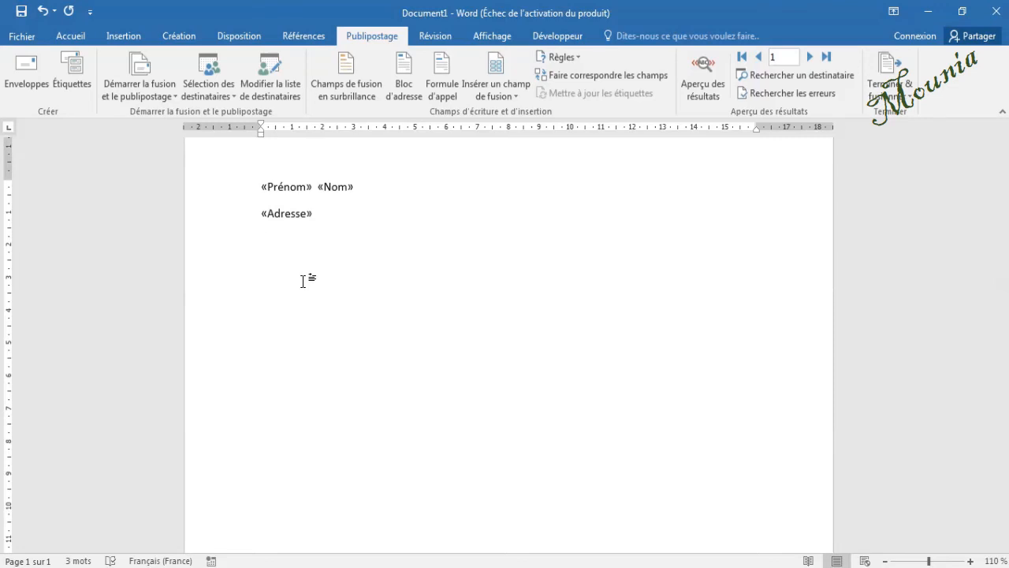
type("---")
key("Return")
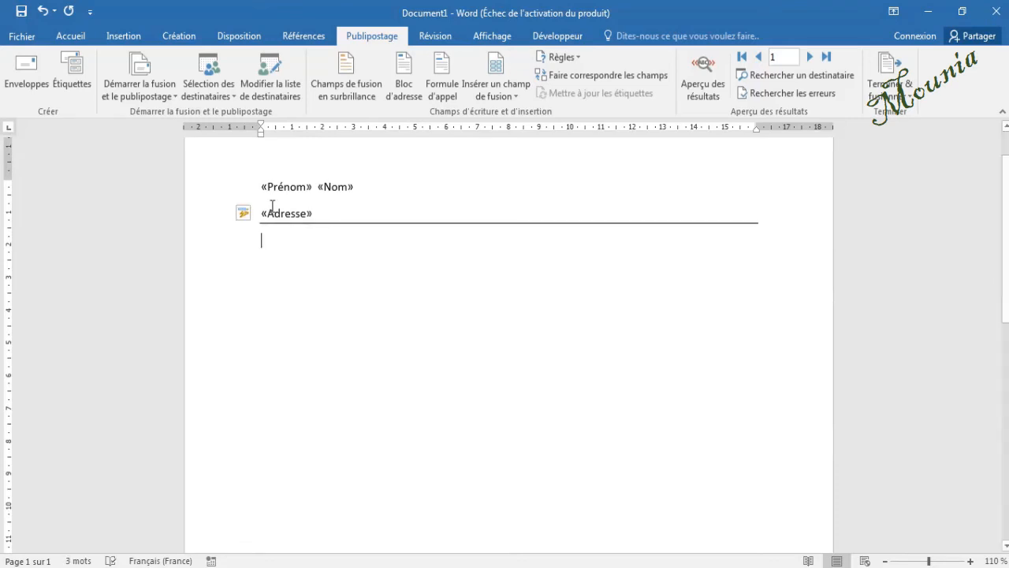
Step: Lay out the whole document in two equal columns with a separator line between them
left_click(260, 190)
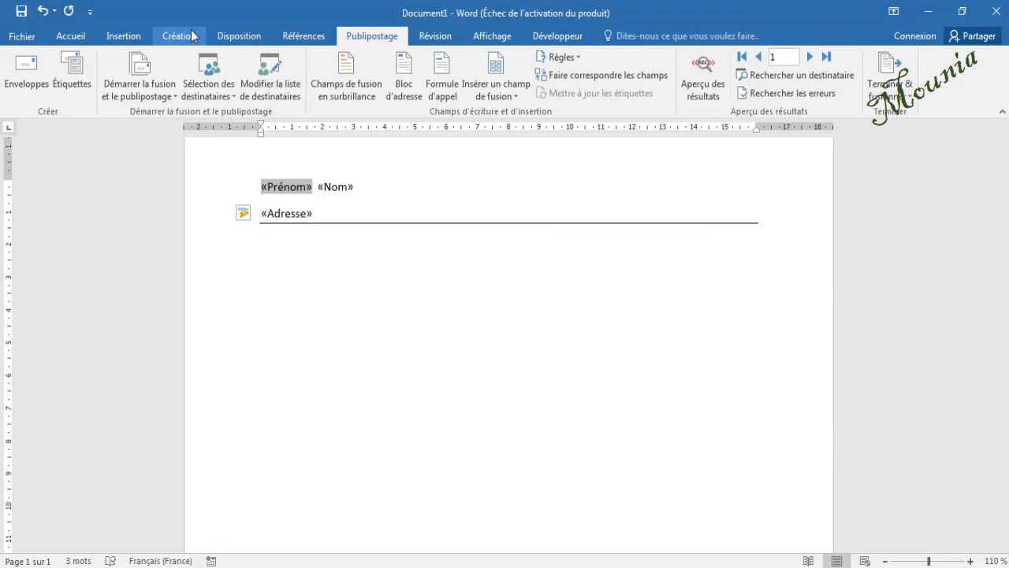
left_click(236, 37)
left_click(135, 84)
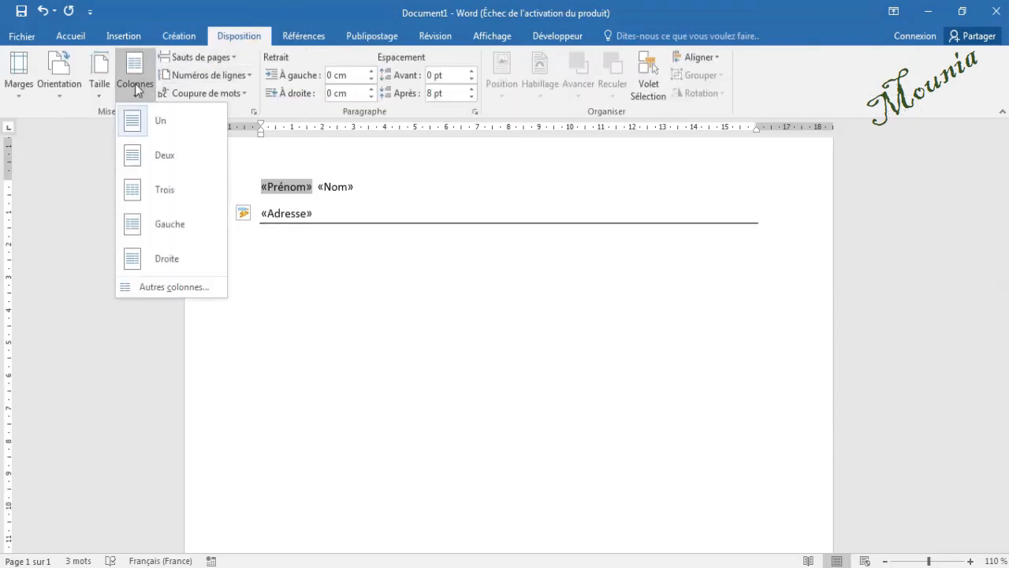
left_click(158, 286)
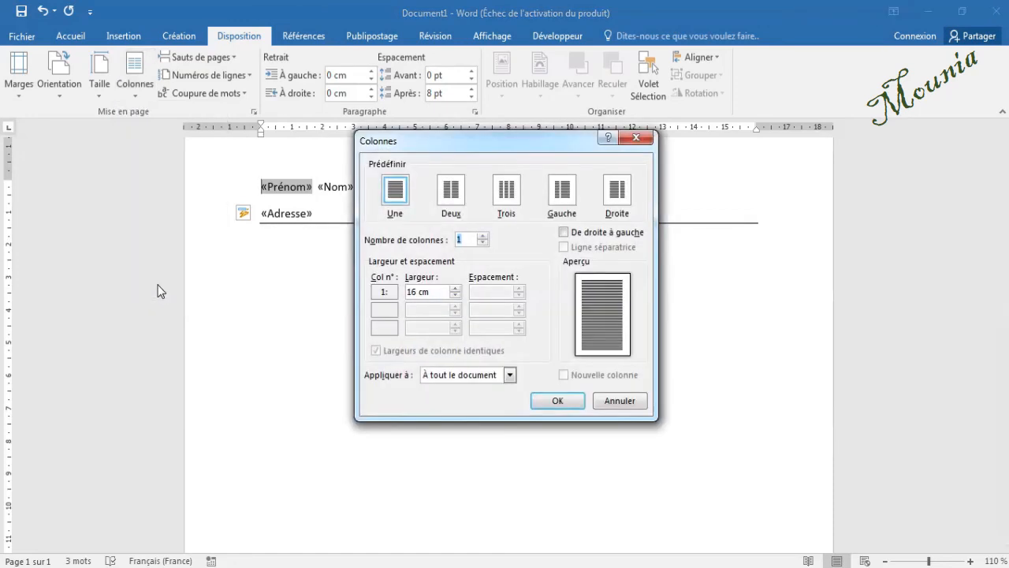
left_click(452, 193)
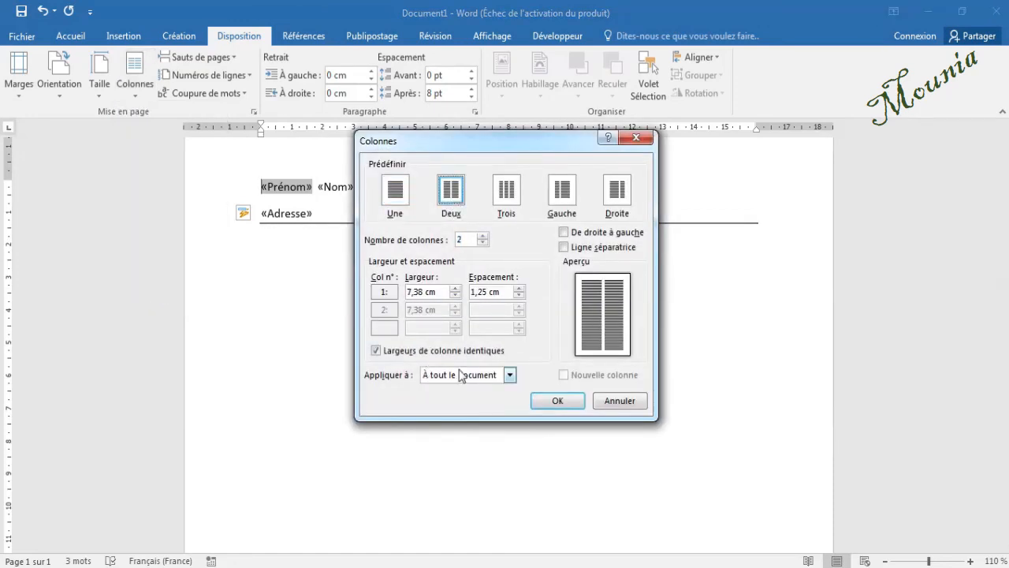
left_click(595, 247)
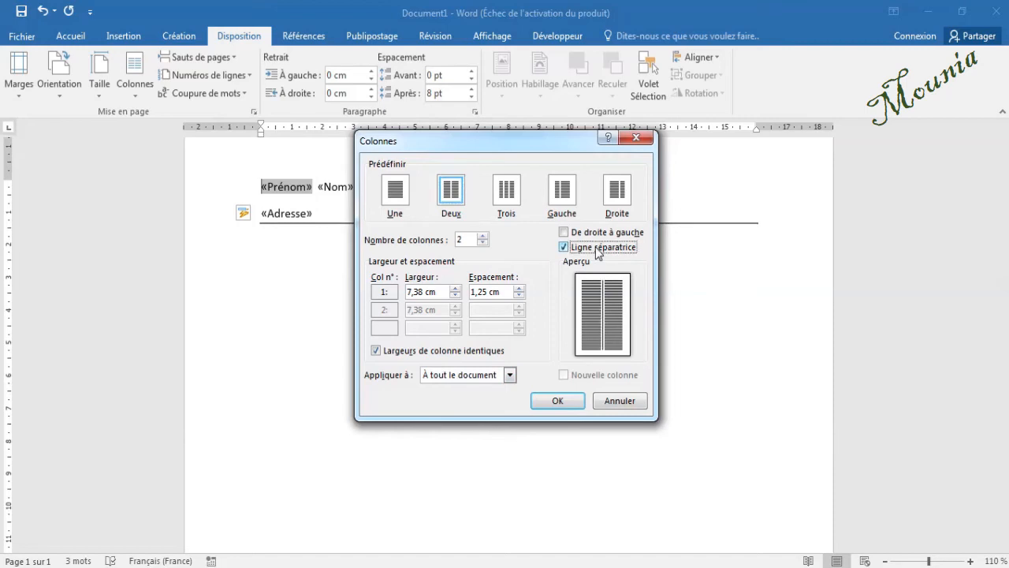
left_click(566, 402)
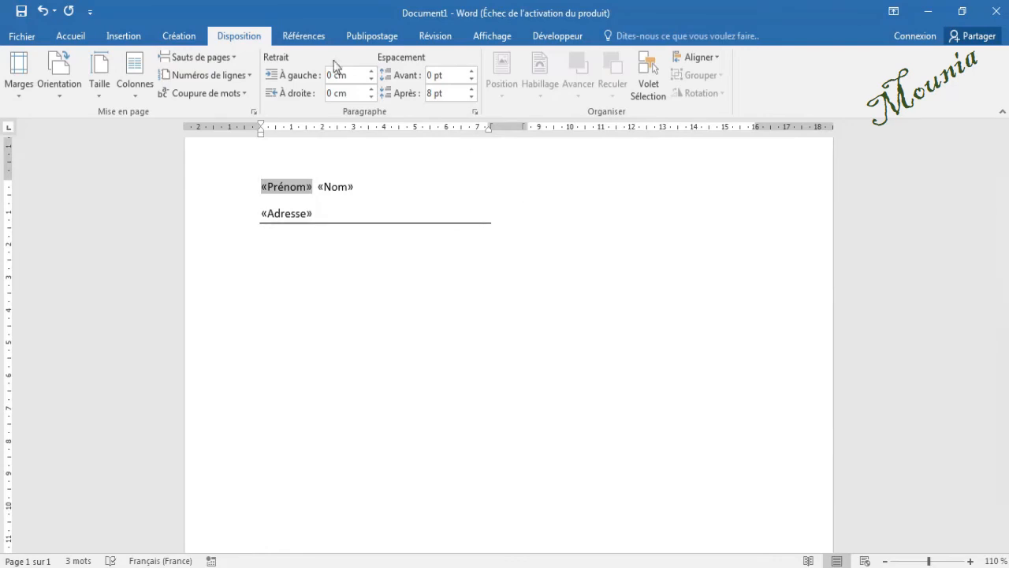
Step: Merge all records into a new directory document and bring up that merged document
left_click(365, 40)
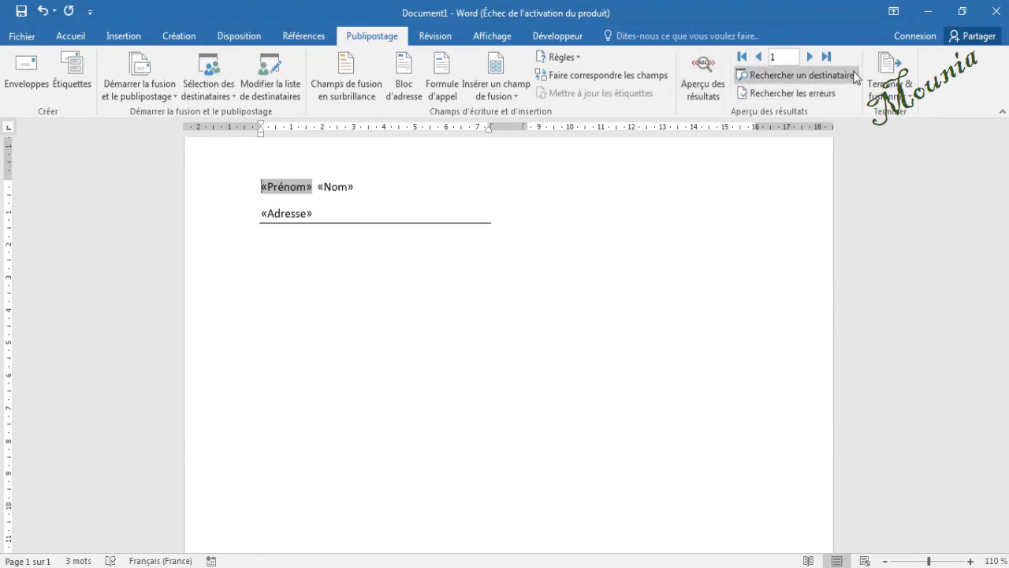
left_click(893, 72)
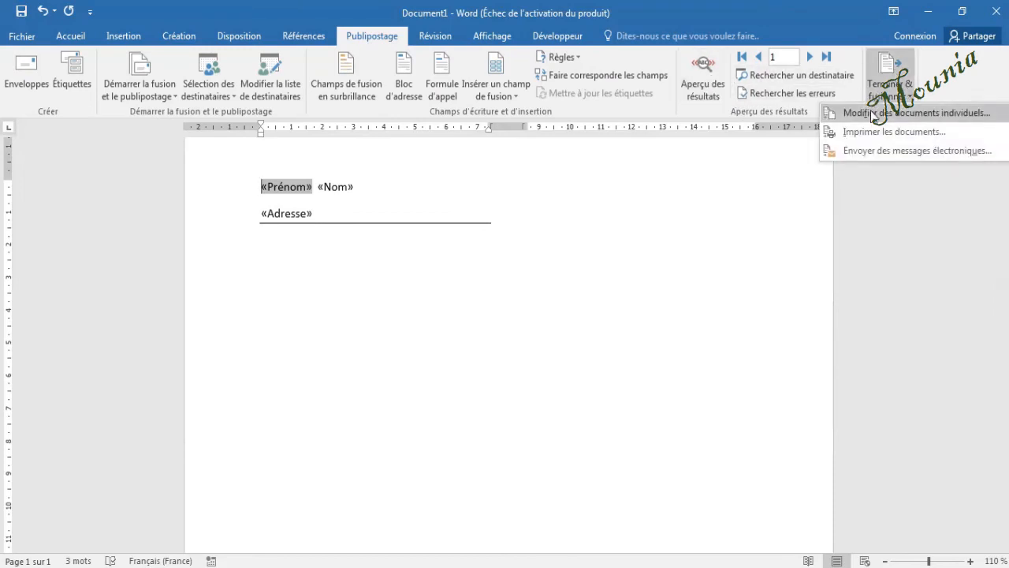
left_click(871, 113)
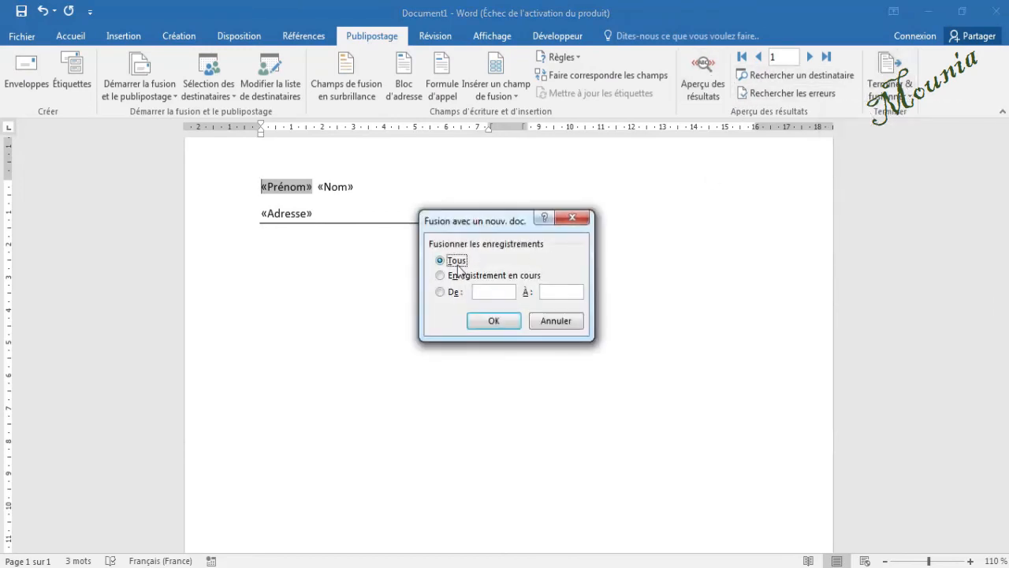
left_click(486, 324)
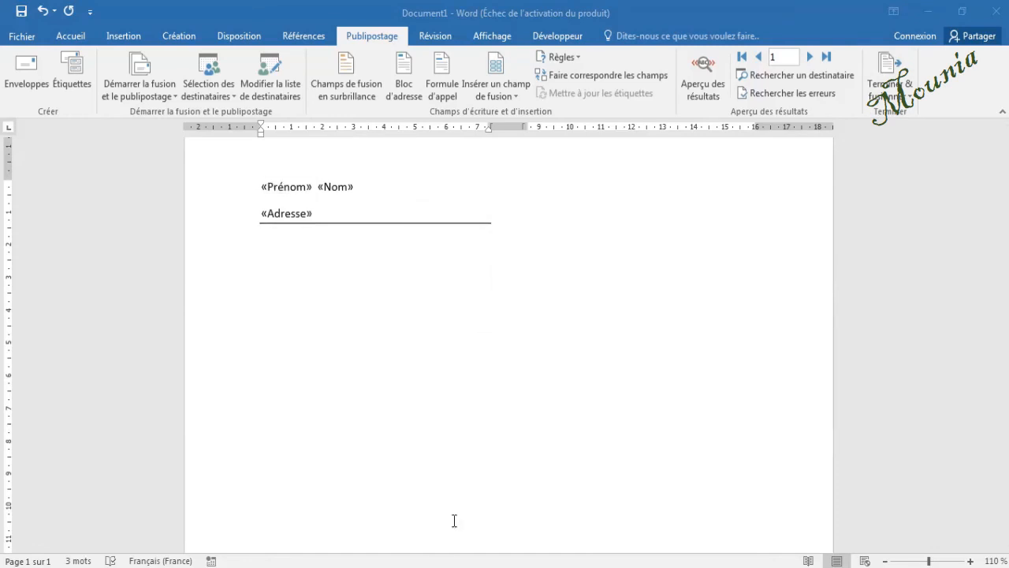
mouse_move(434, 567)
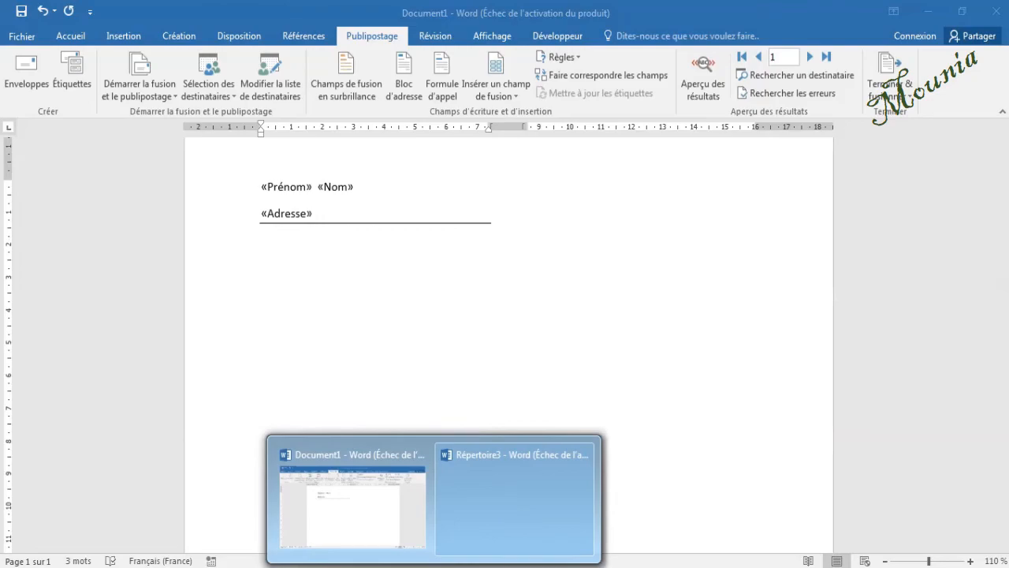
mouse_move(457, 514)
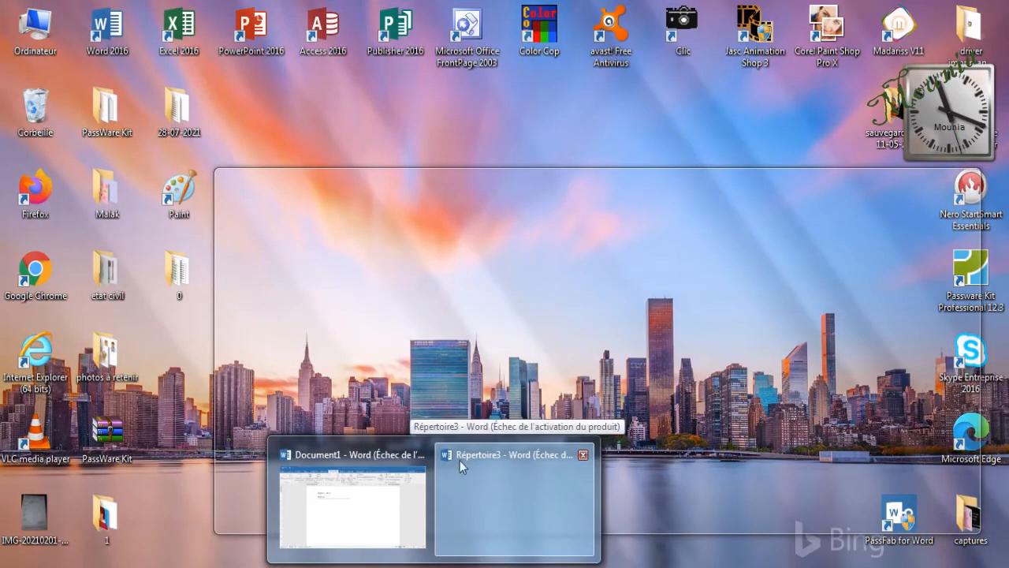
left_click(480, 454)
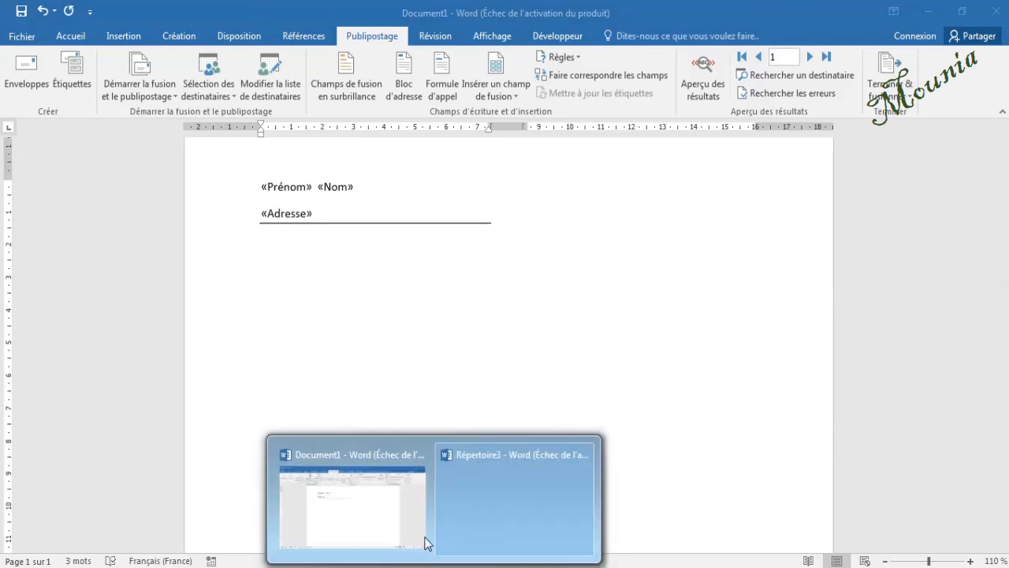
mouse_move(471, 489)
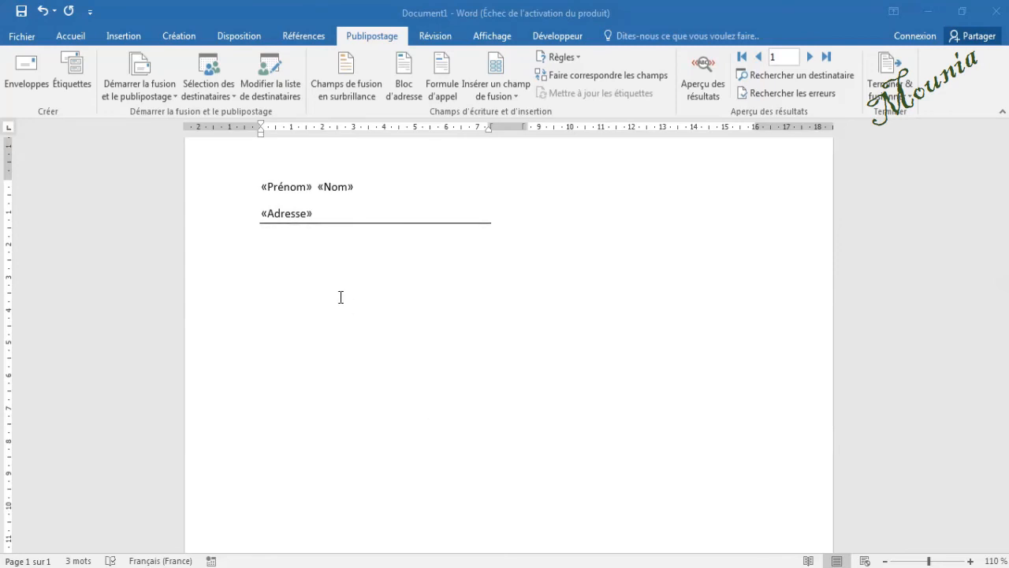
Step: Close the merged directory and the main directory document without saving either one
left_click(997, 19)
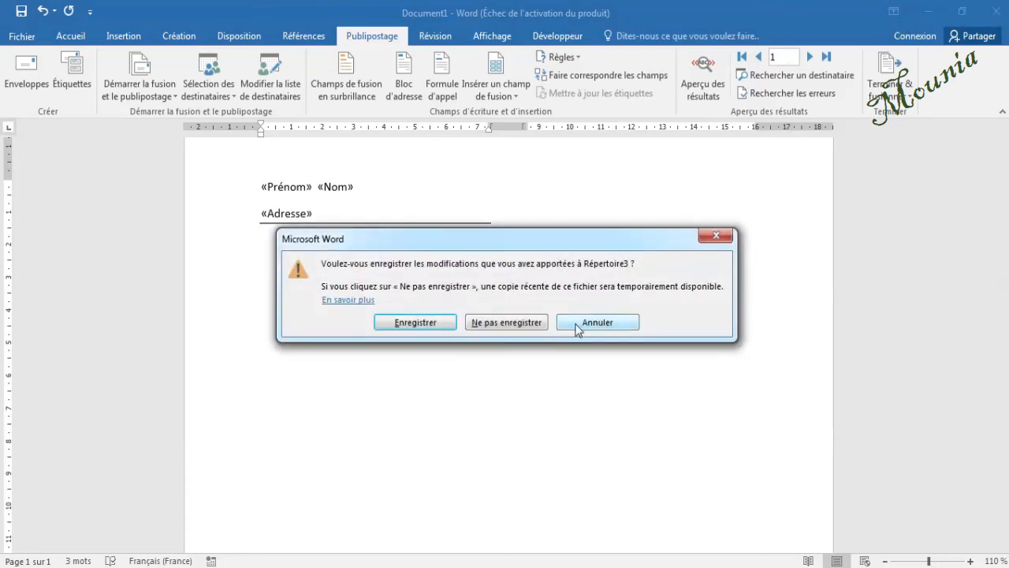
left_click(527, 330)
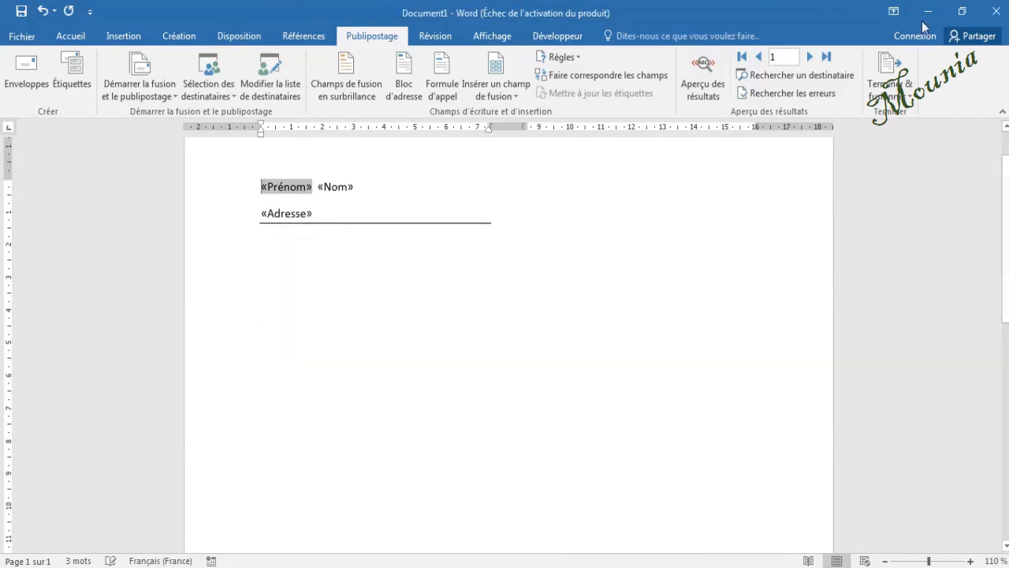
left_click(995, 12)
left_click(509, 314)
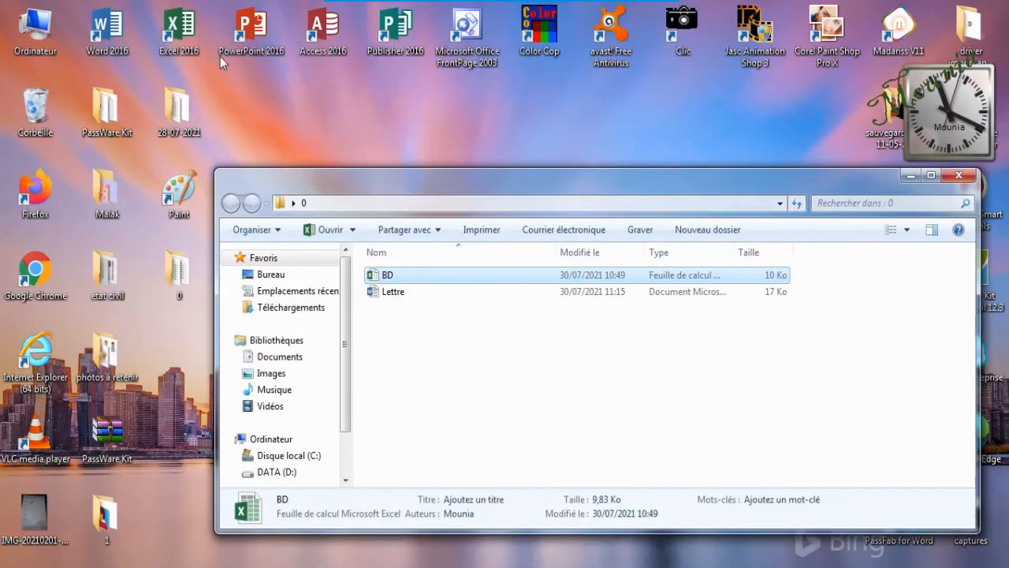
Step: Reopen Word, dismiss the activation wizard, create a blank document and show the mail merge commands
double_click(93, 28)
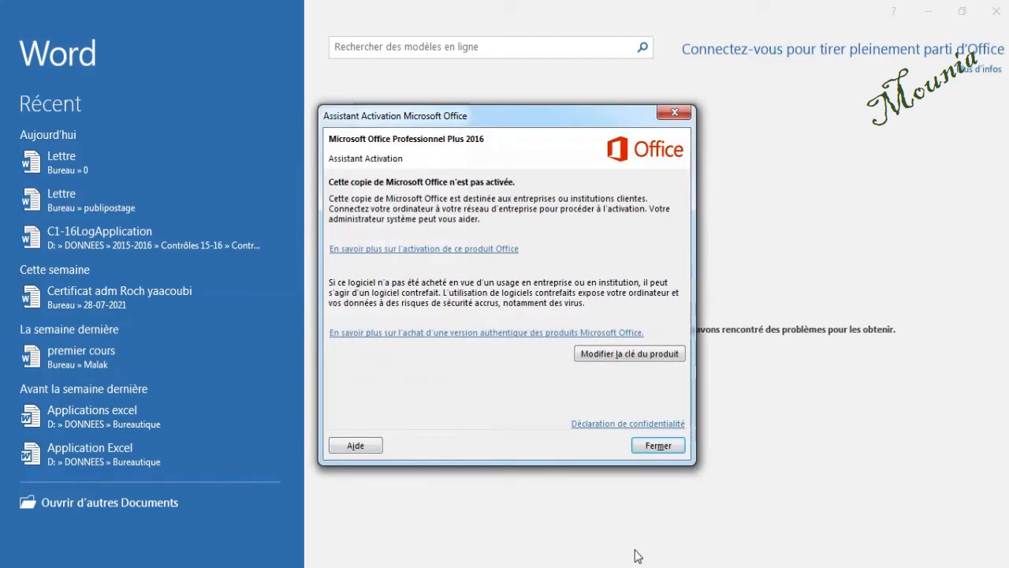
left_click(655, 446)
left_click(417, 157)
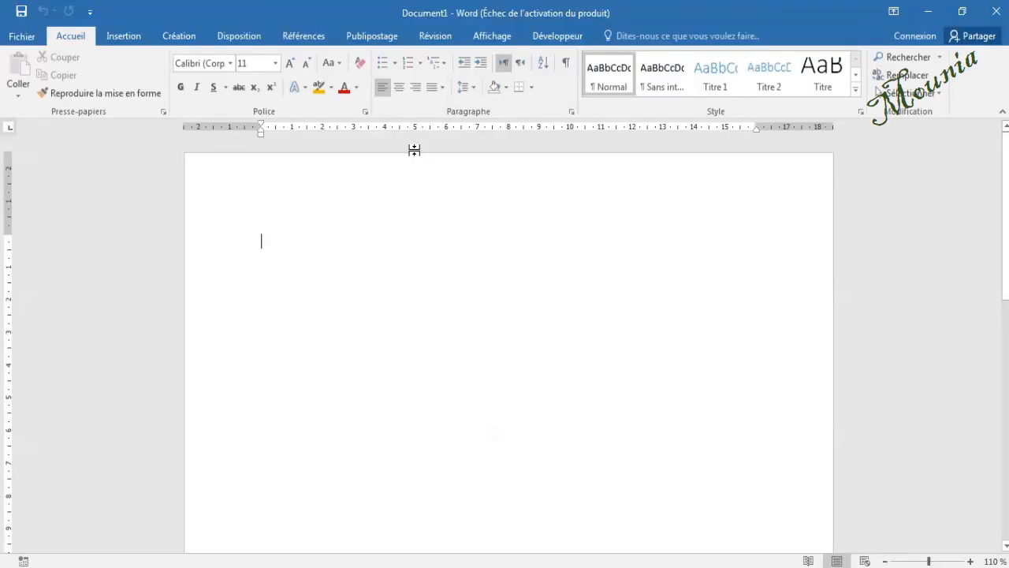
left_click(370, 37)
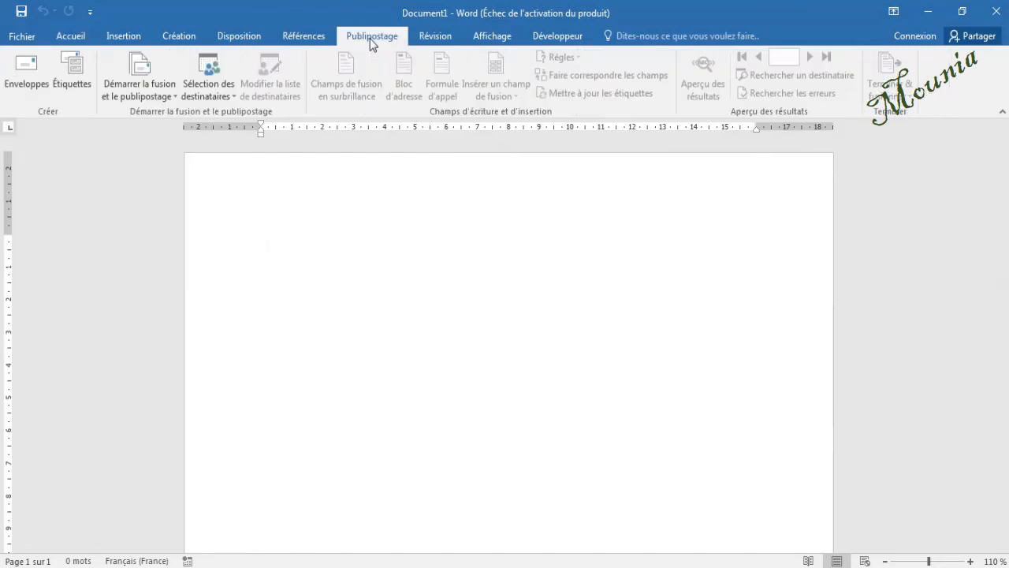
Step: Set up an envelope mail merge with the DL (110 x 220 mm) size, checking the envelope printing options beforehand
left_click(152, 66)
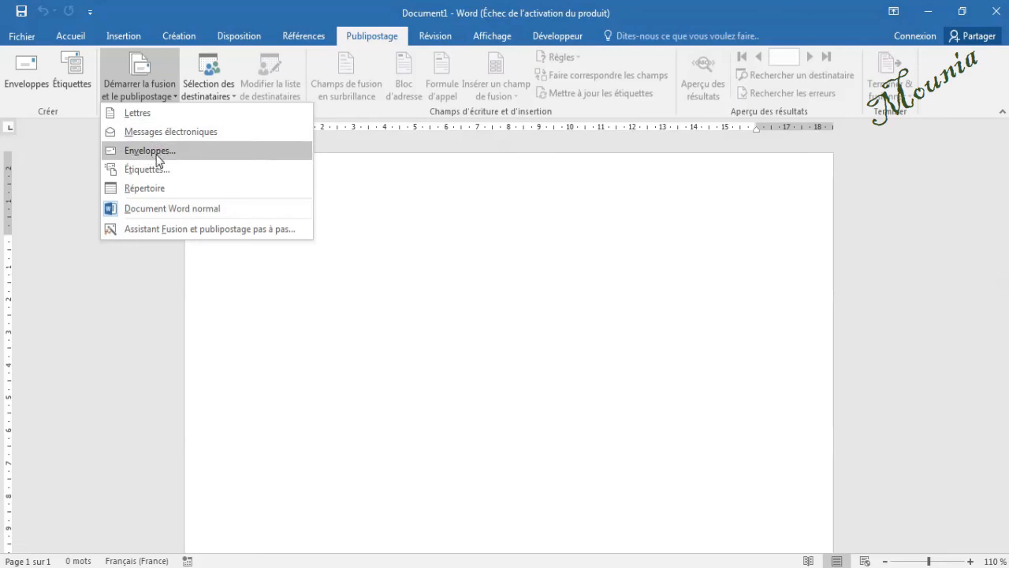
left_click(134, 152)
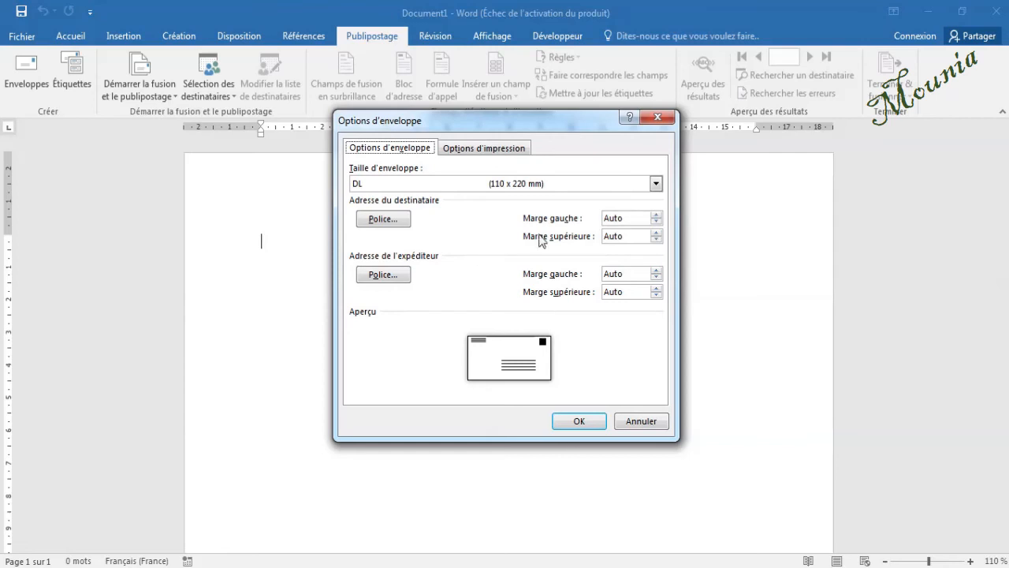
left_click(656, 186)
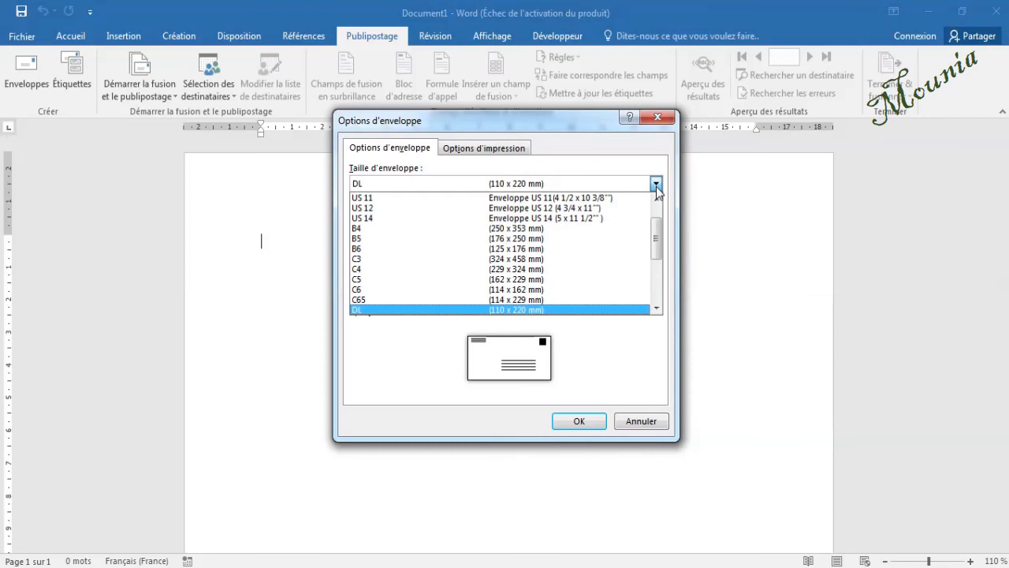
left_click(657, 186)
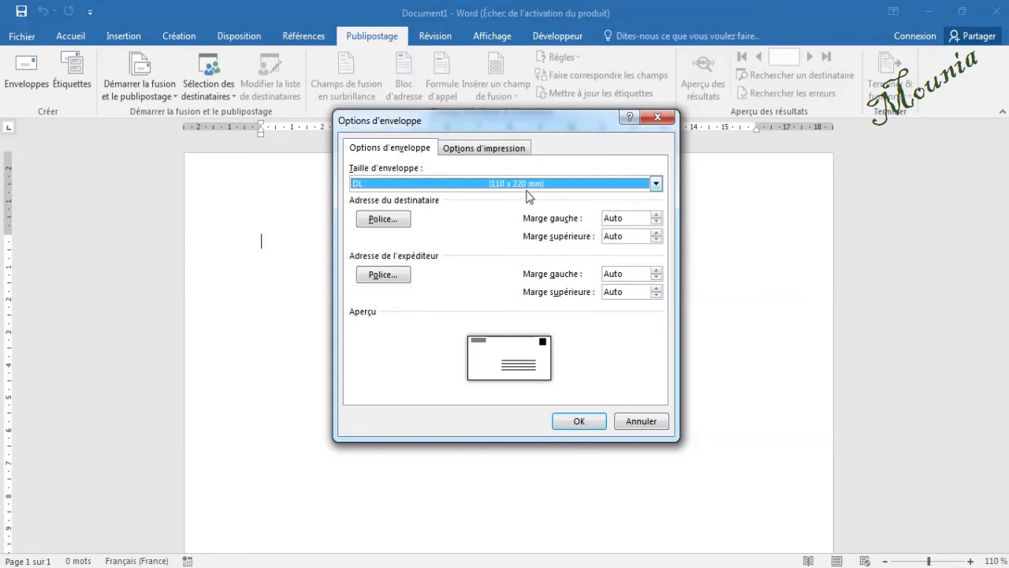
left_click(473, 152)
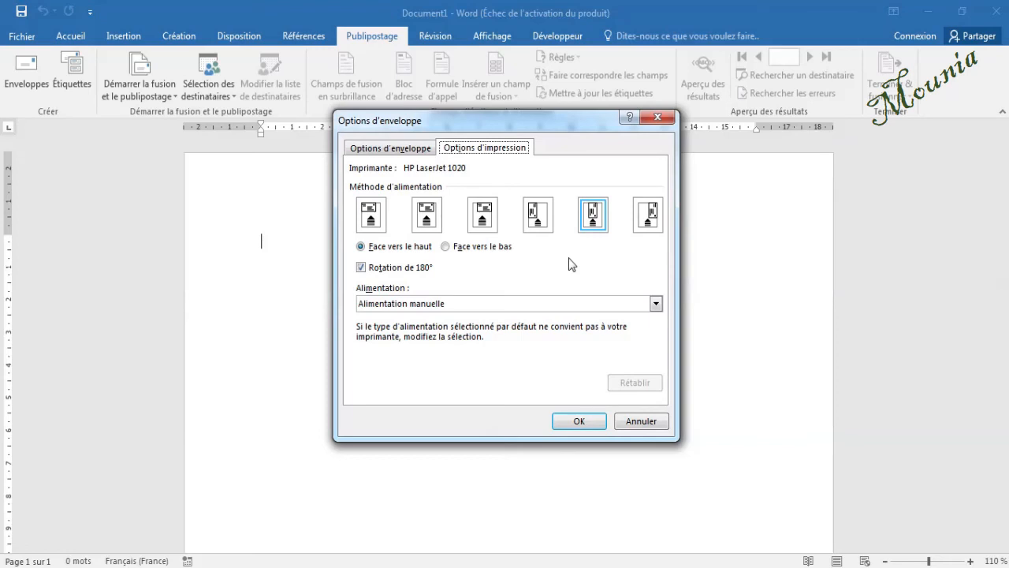
left_click(402, 152)
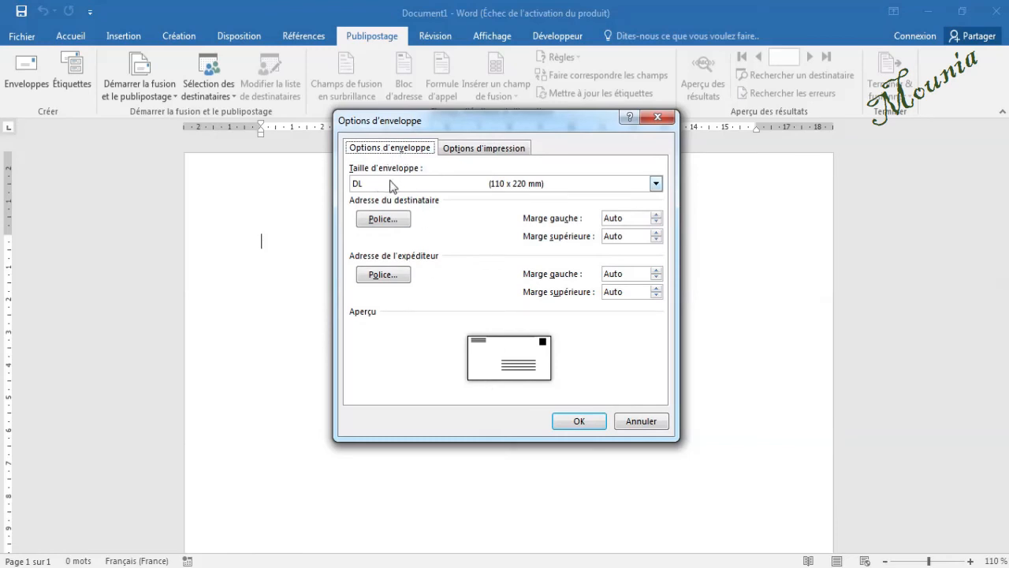
left_click(578, 423)
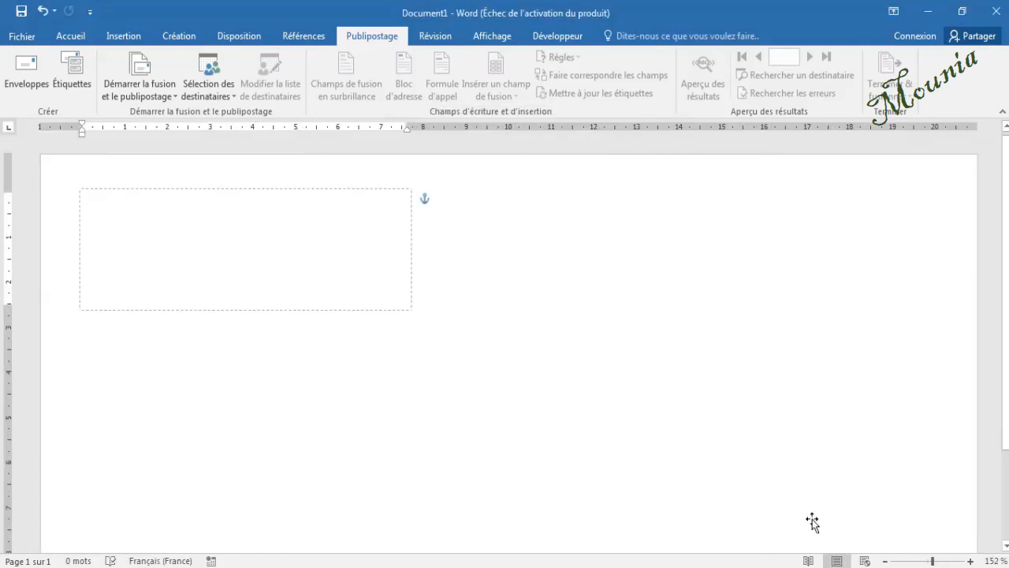
Step: Fit the whole envelope in view and place the insertion point in the recipient address frame
left_click(885, 560)
left_click(885, 560)
left_click(885, 561)
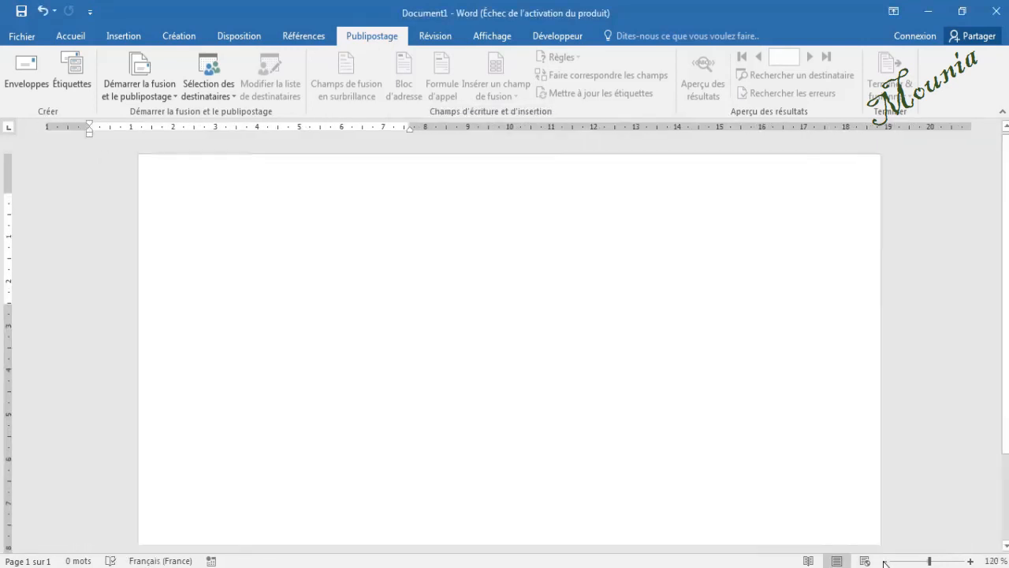
left_click(884, 561)
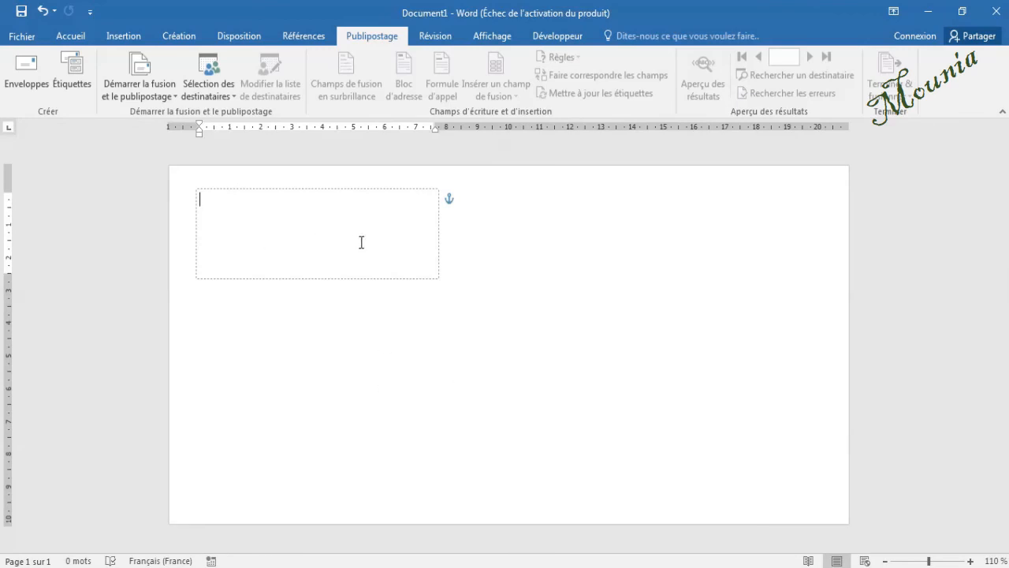
right_click(381, 361)
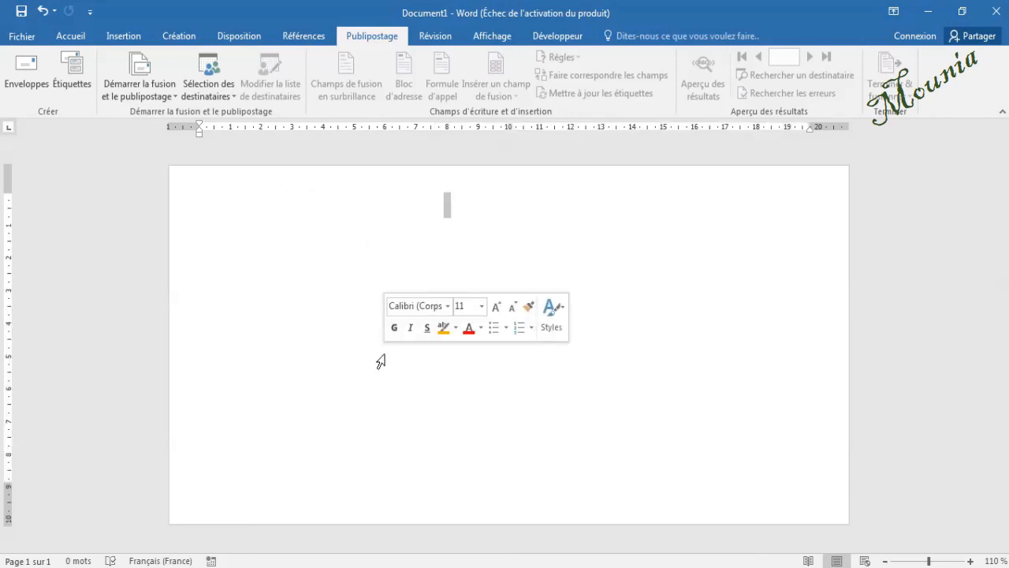
left_click(465, 396)
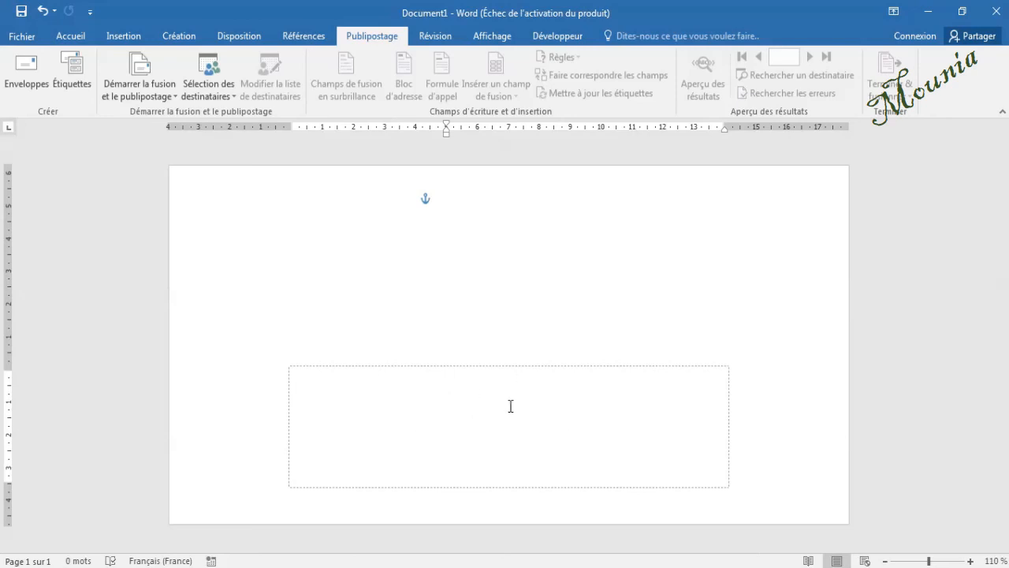
Step: Attach the BD$ table of the BD workbook in desktop folder 0 as the existing recipient list, with first-row column headers
left_click(201, 86)
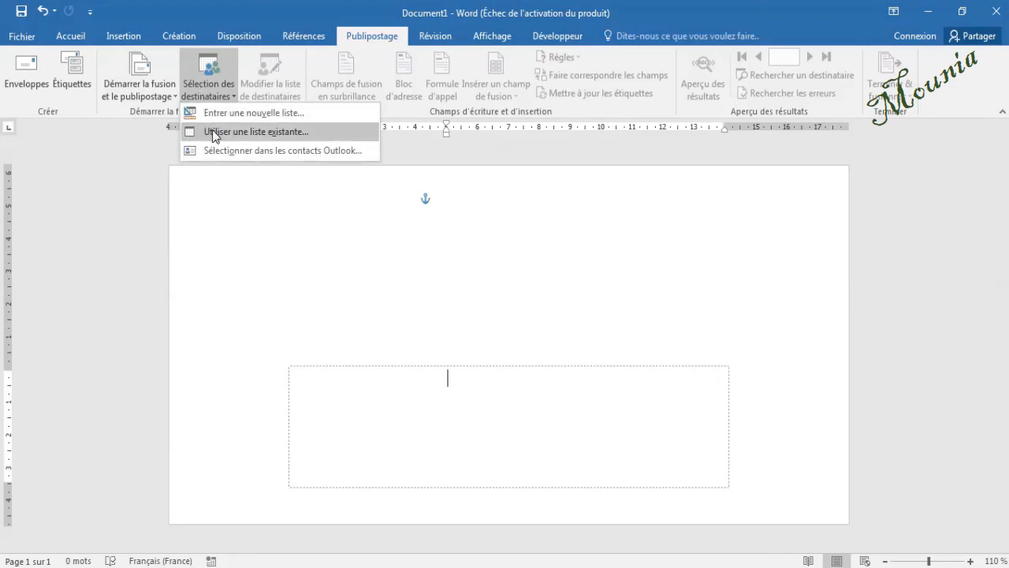
left_click(215, 131)
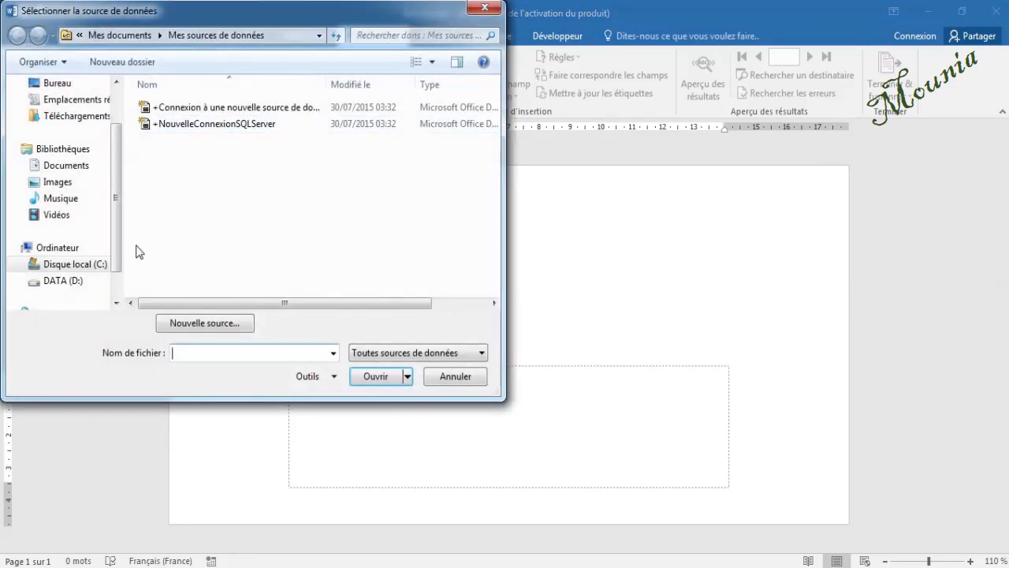
left_click(64, 86)
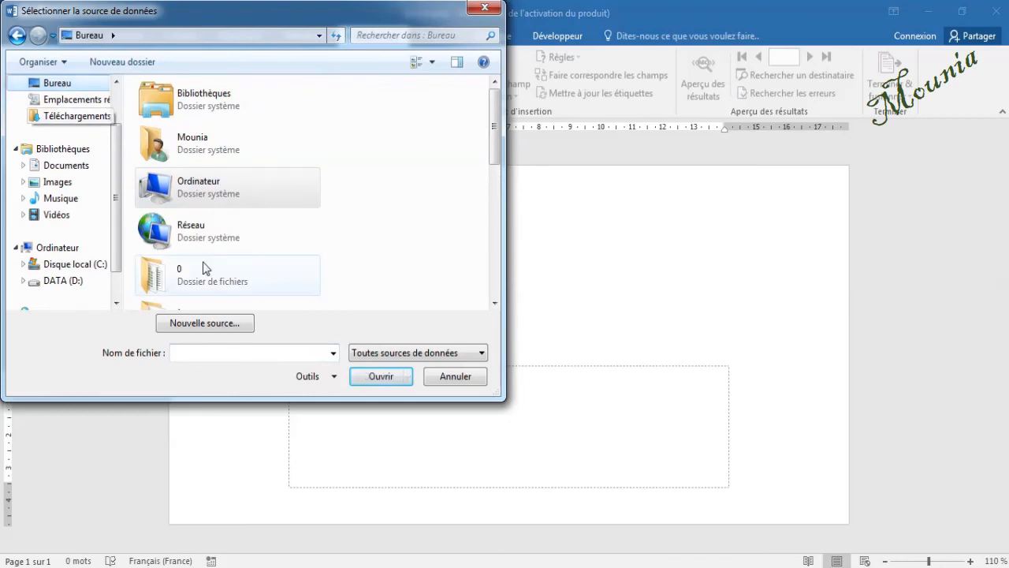
left_click(202, 284)
double_click(202, 286)
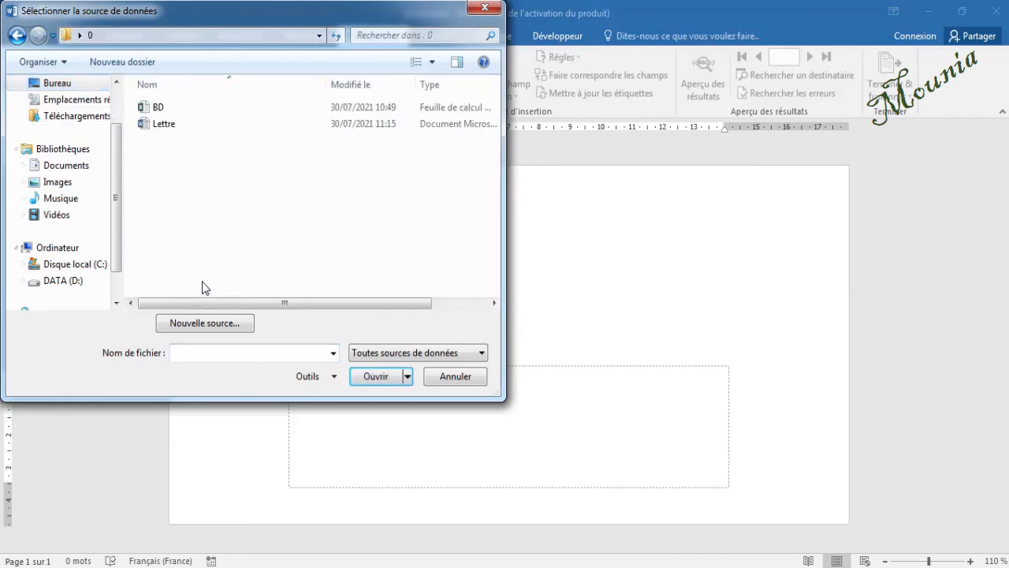
double_click(142, 108)
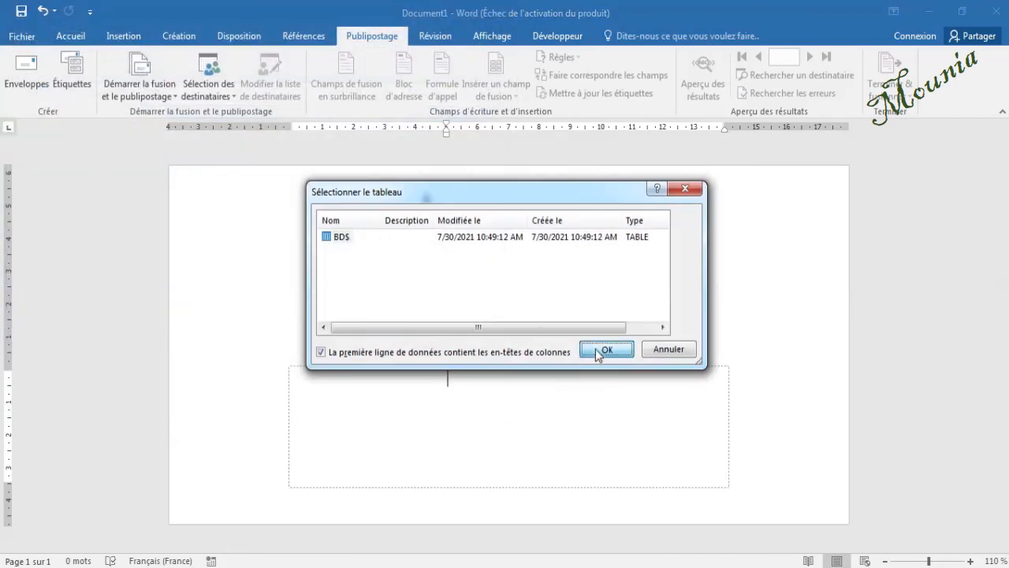
left_click(604, 351)
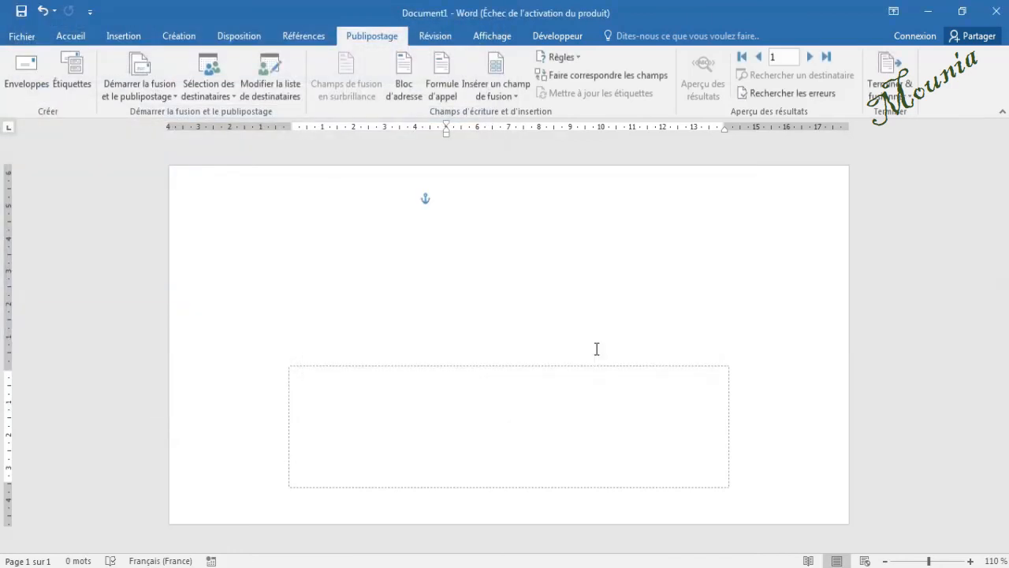
Step: Insert the merge fields Prénom, Nom, Adresse, Quartier and Ville into the recipient address frame
left_click(496, 67)
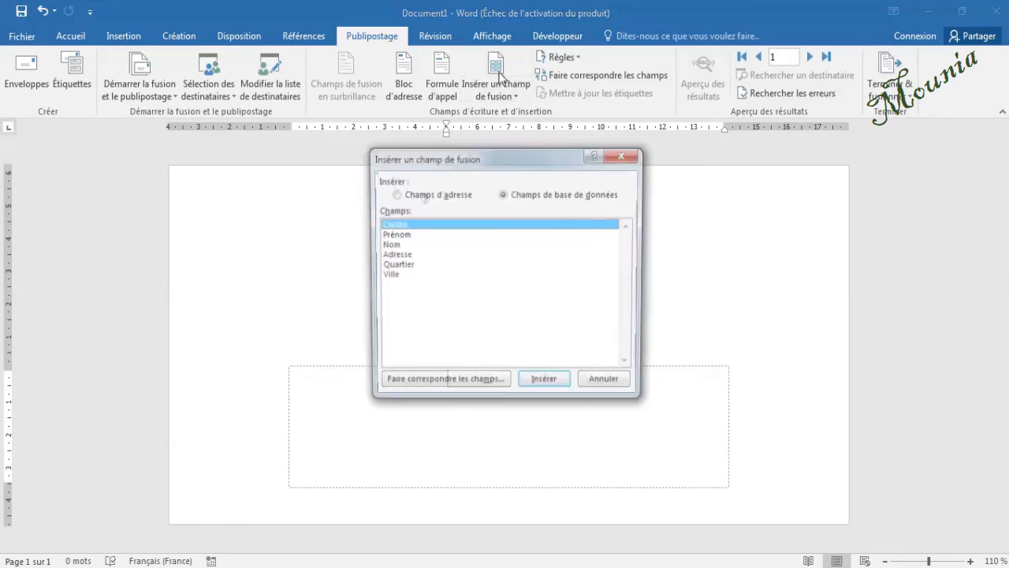
double_click(395, 235)
double_click(389, 245)
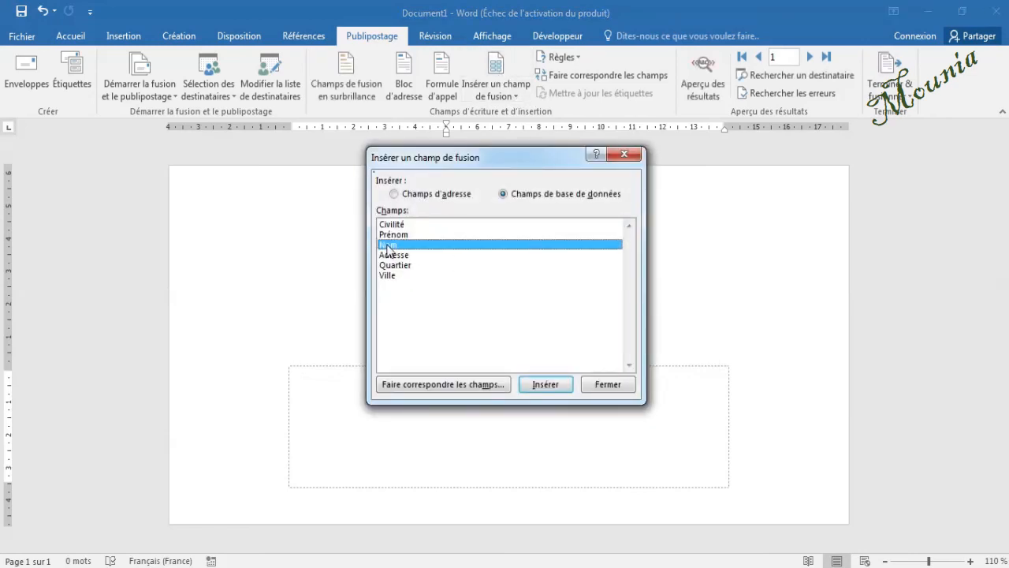
double_click(390, 256)
double_click(384, 266)
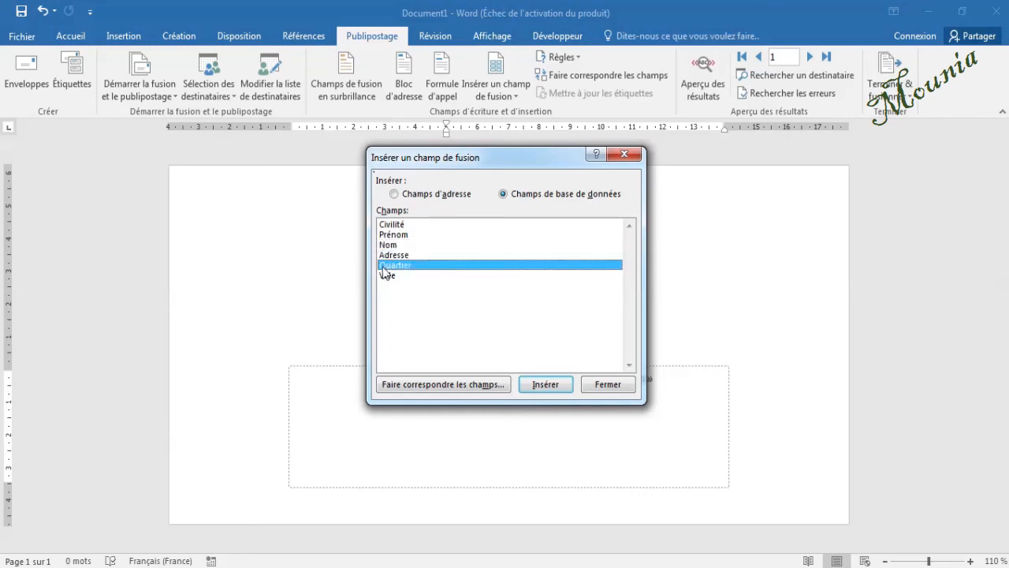
double_click(384, 277)
left_click(608, 385)
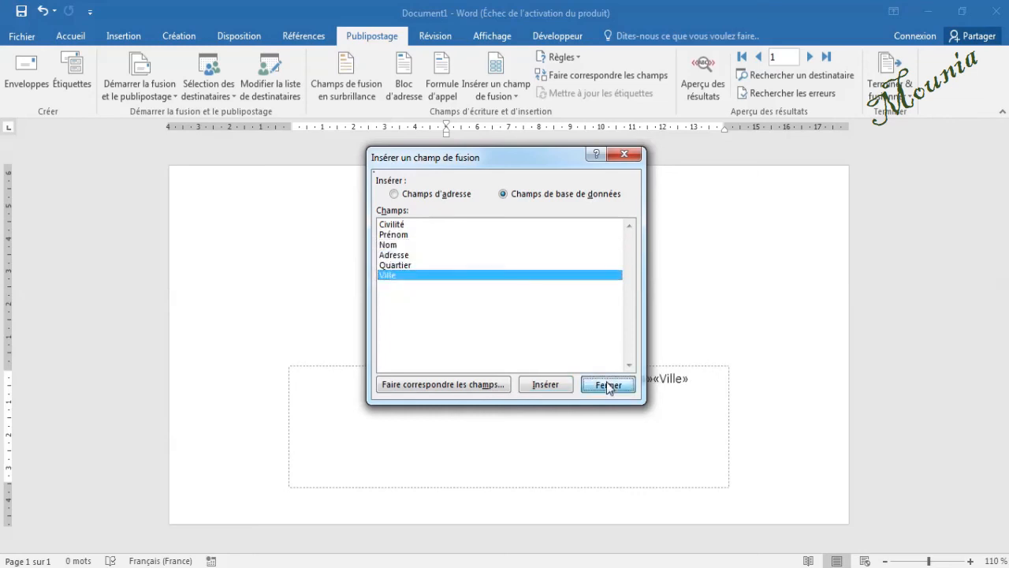
Step: Arrange the address fields on three lines: Prénom and Nom spaced apart, Adresse alone, and Quartier and Ville spaced apart
left_click(506, 378)
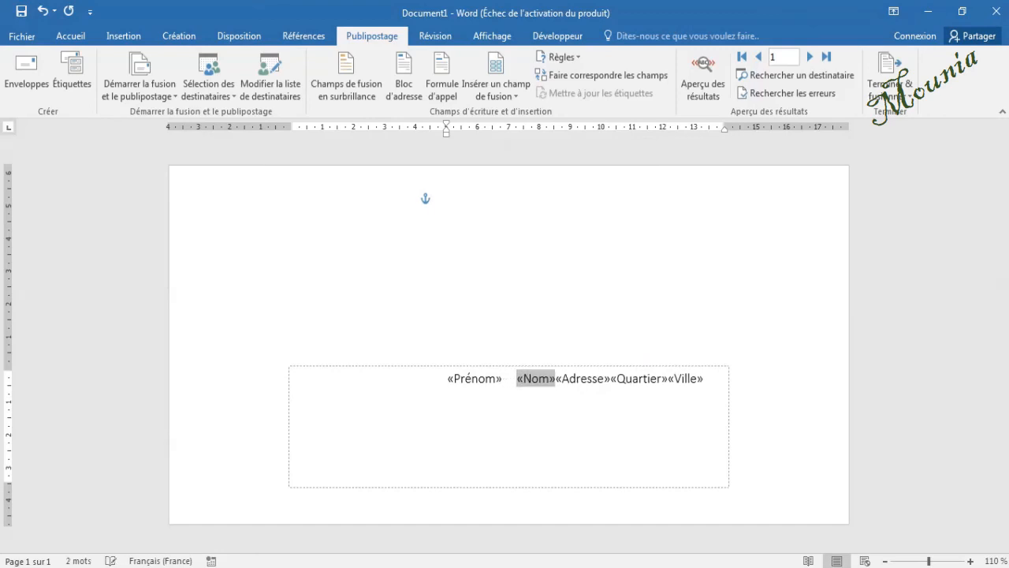
left_click(556, 378)
key("Return")
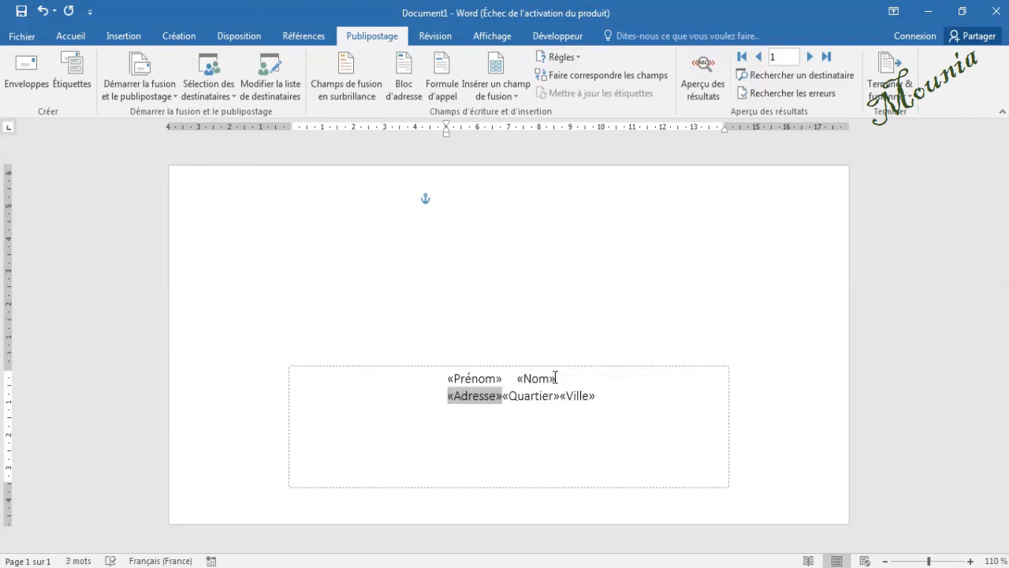
left_click(503, 395)
key("Return")
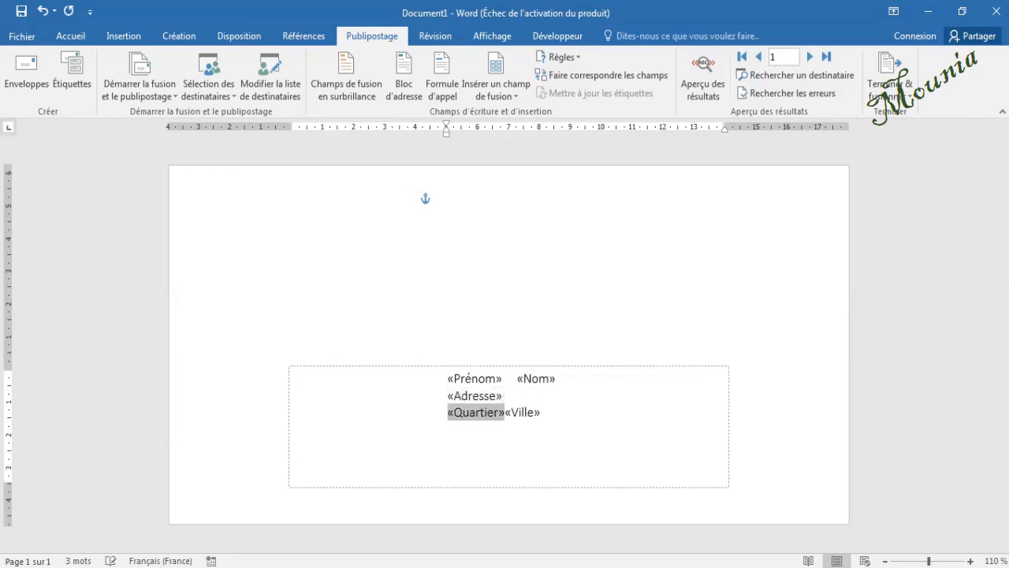
left_click(506, 412)
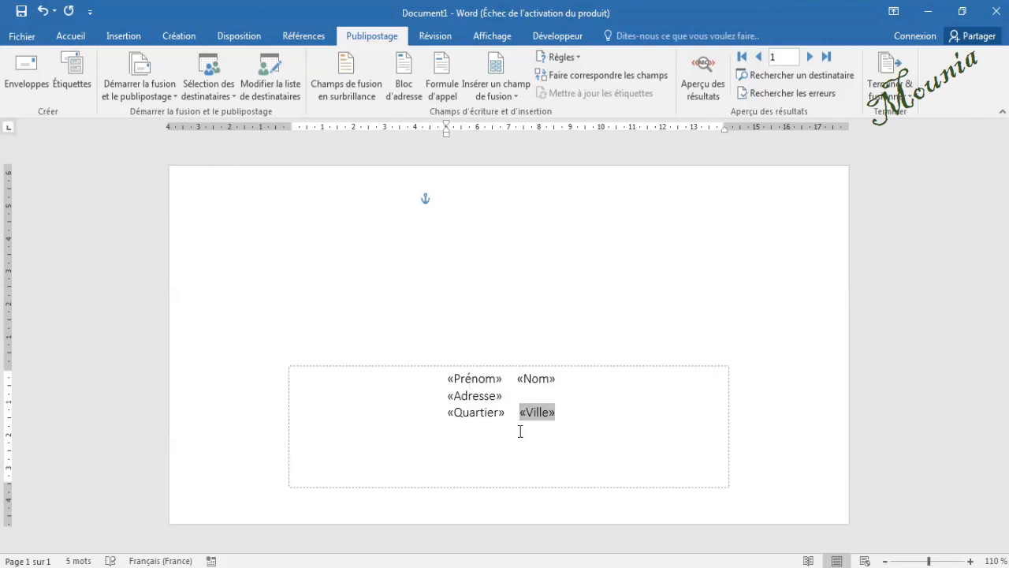
left_click(575, 321)
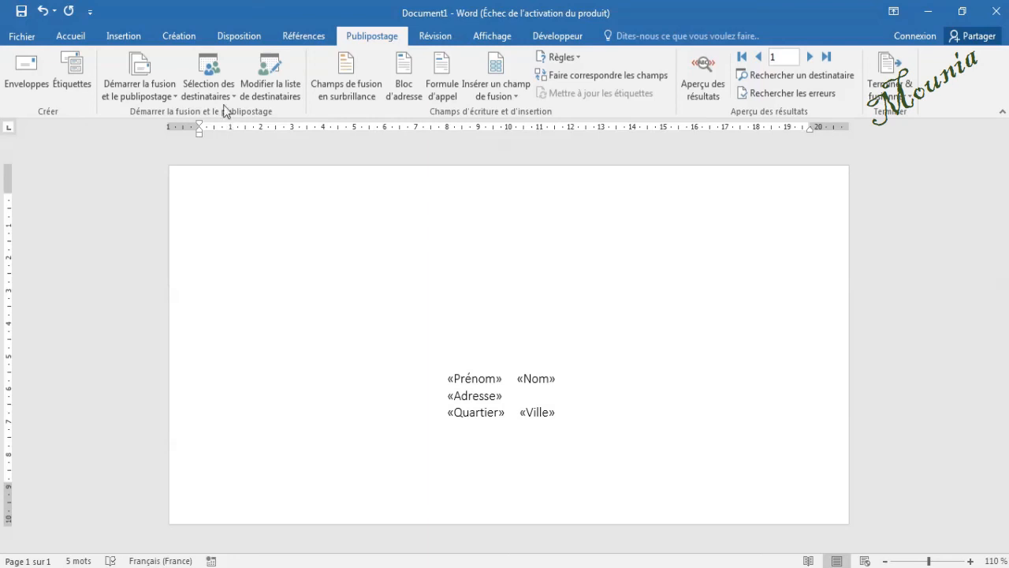
Step: Open the mail merge recipient list for editing and bring its Quartier column into view
left_click(268, 78)
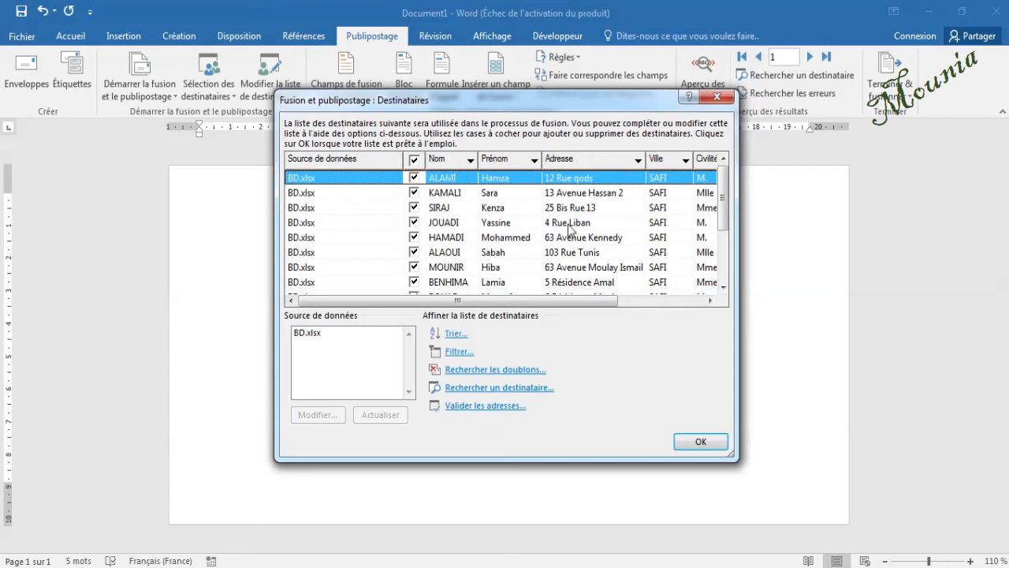
left_click_drag(550, 304, 663, 311)
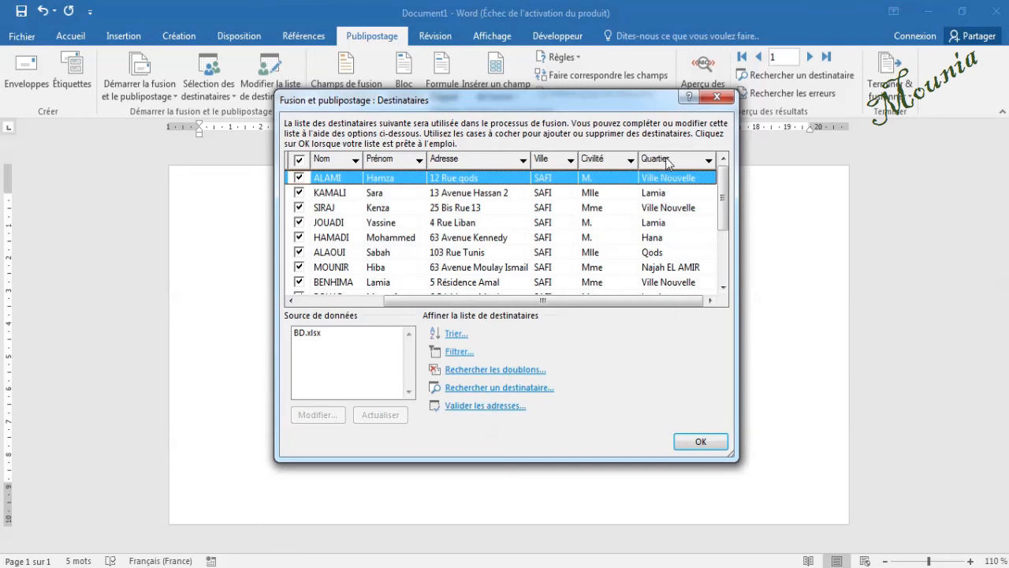
left_click(708, 161)
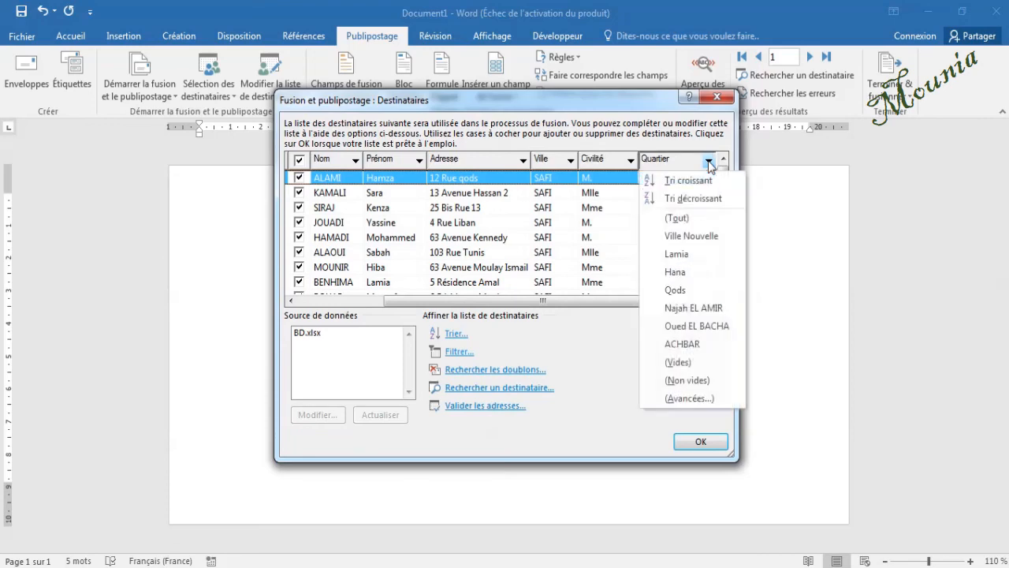
left_click(690, 398)
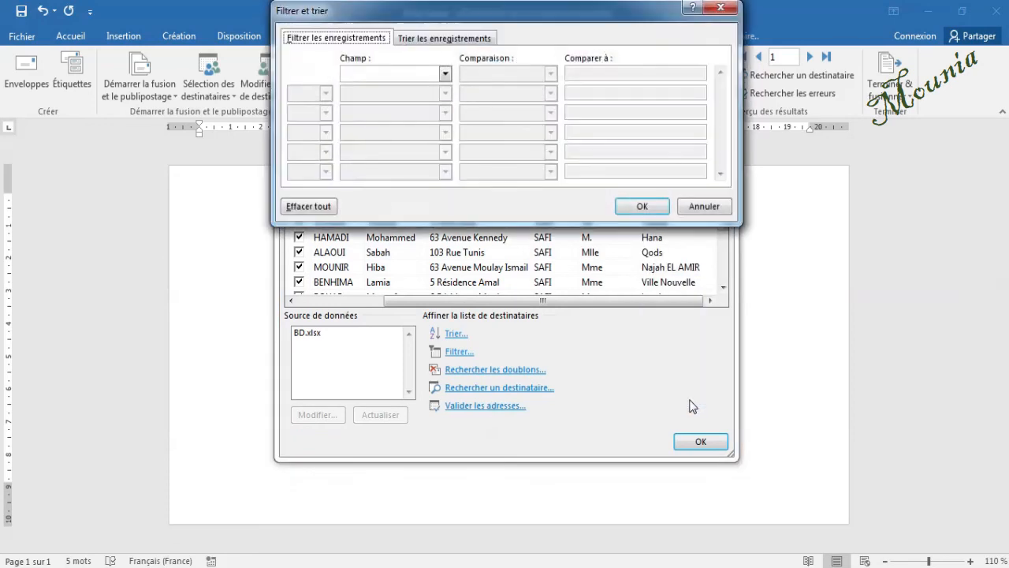
left_click(355, 77)
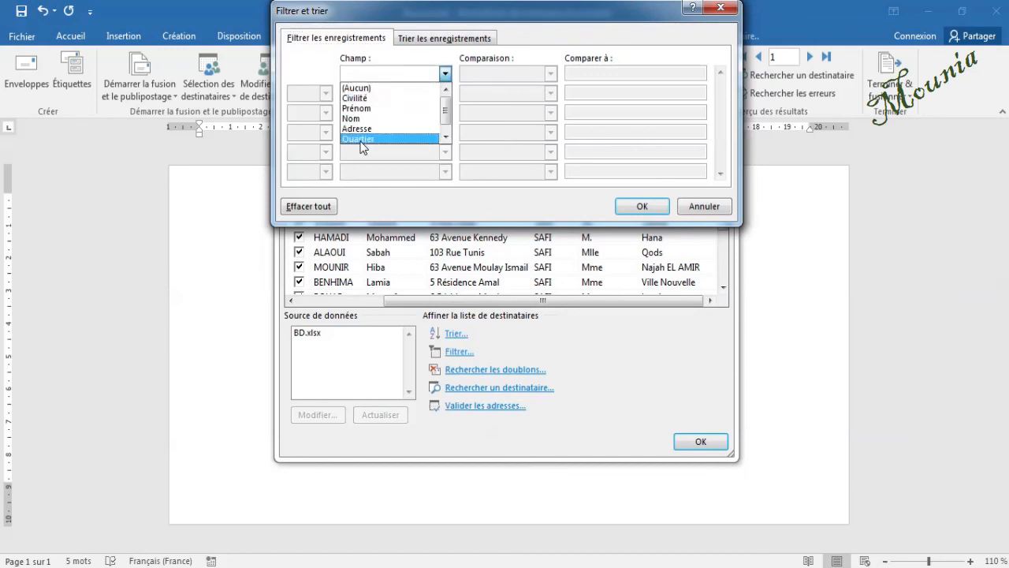
left_click(444, 73)
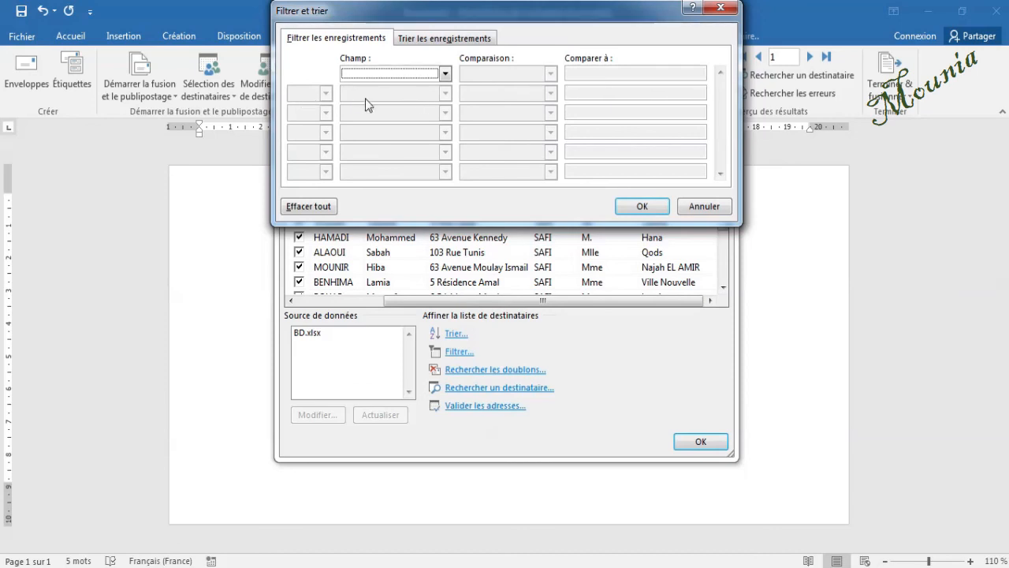
left_click(720, 10)
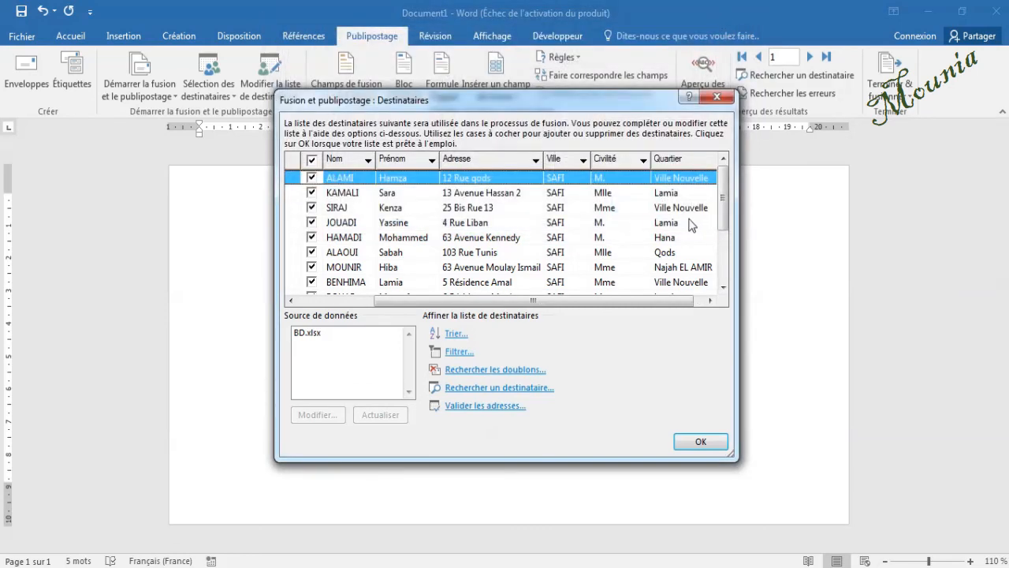
Step: Filter the recipient list with an advanced condition keeping records whose Quartier is equal to Ville Nouvelle
left_click(709, 301)
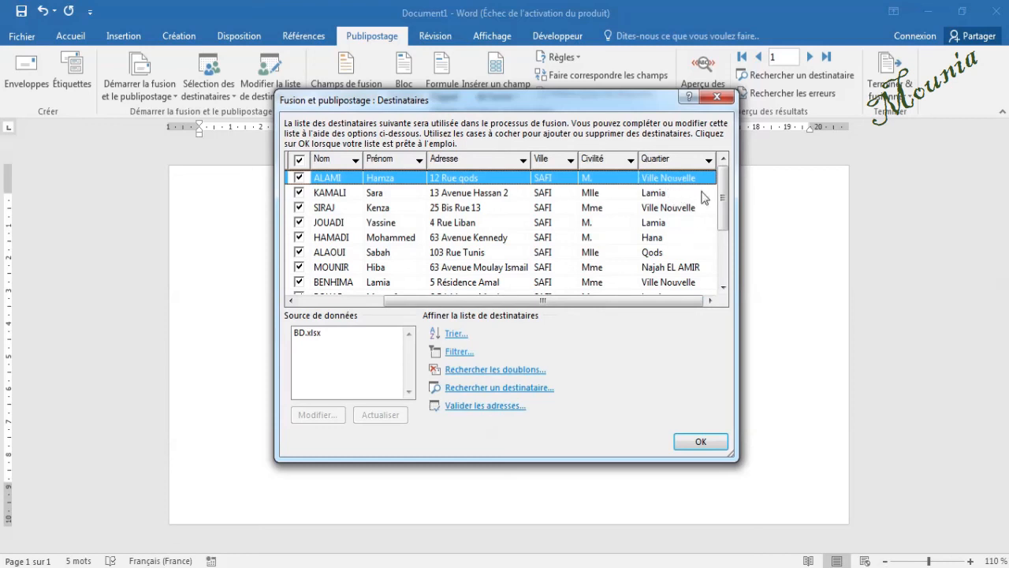
left_click(708, 160)
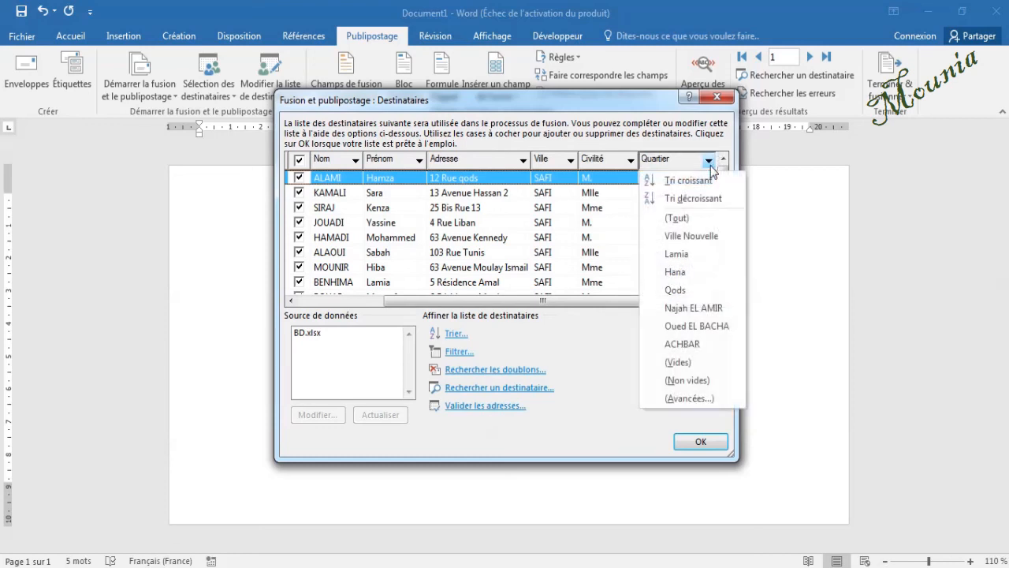
left_click(706, 399)
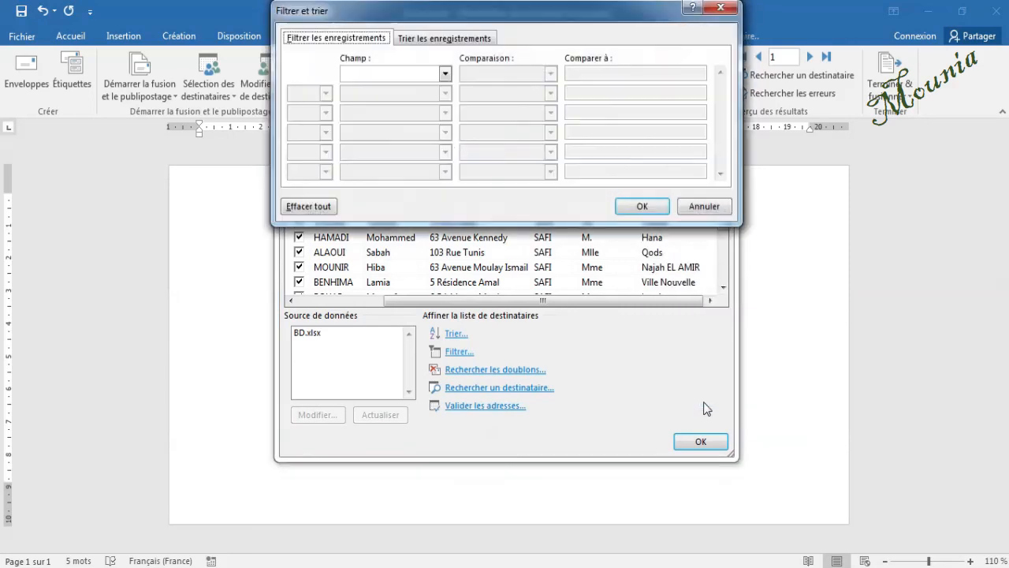
left_click(445, 73)
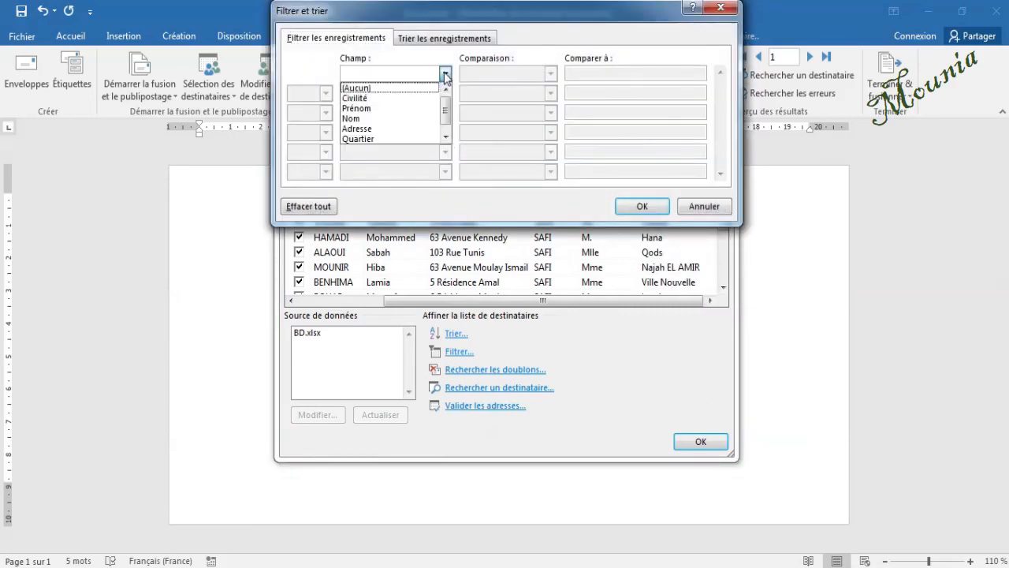
left_click(403, 139)
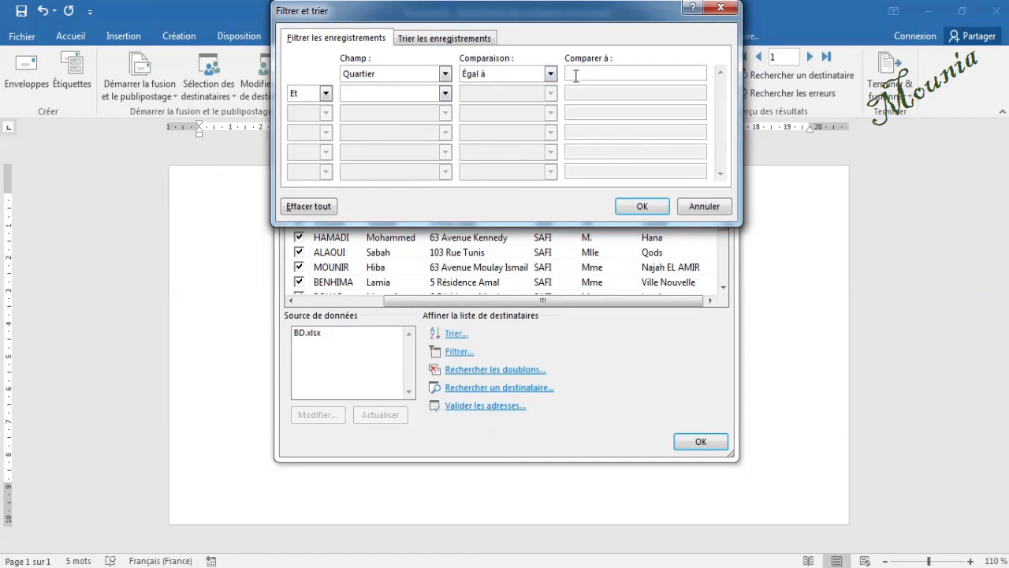
type("Ville Nouvelle")
left_click(644, 207)
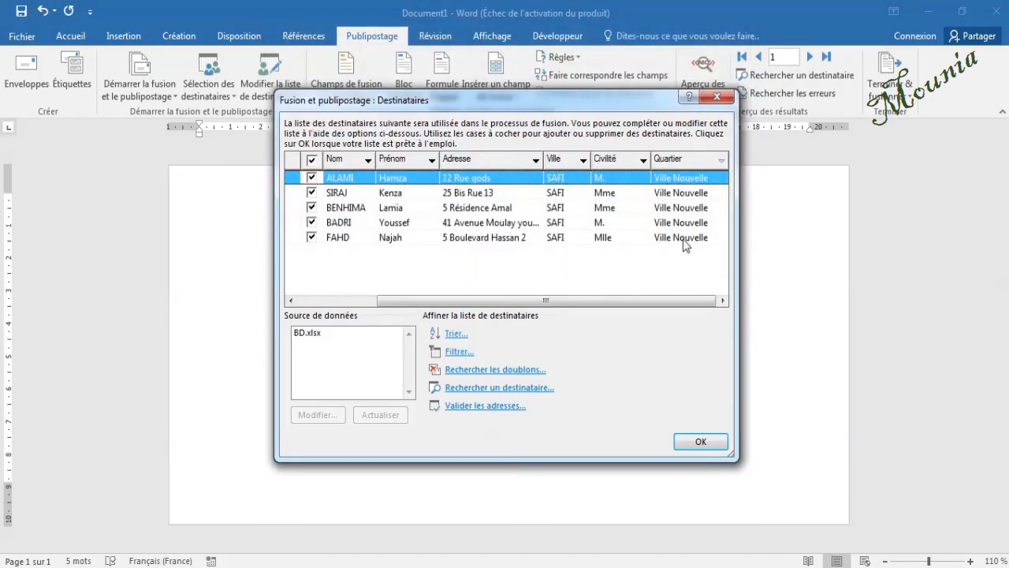